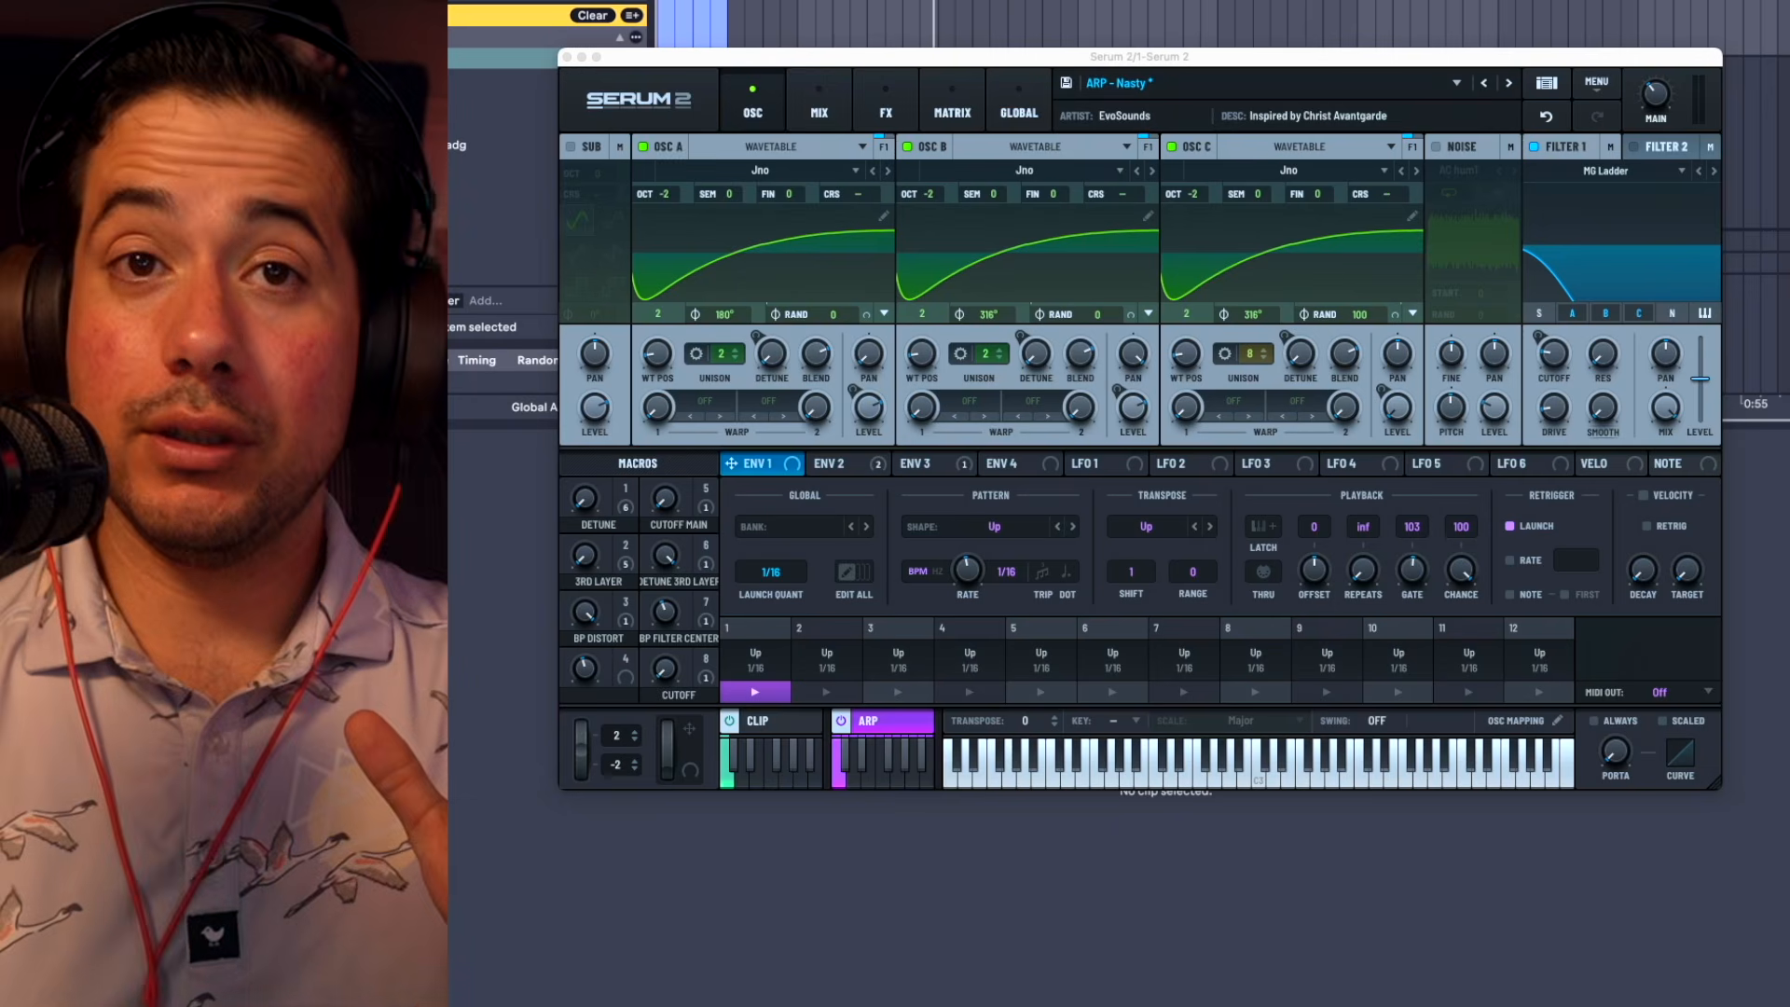
Step: Set the arpeggiator's transpose shift to 12 and its range to 1
click(1126, 574)
click(872, 719)
click(893, 718)
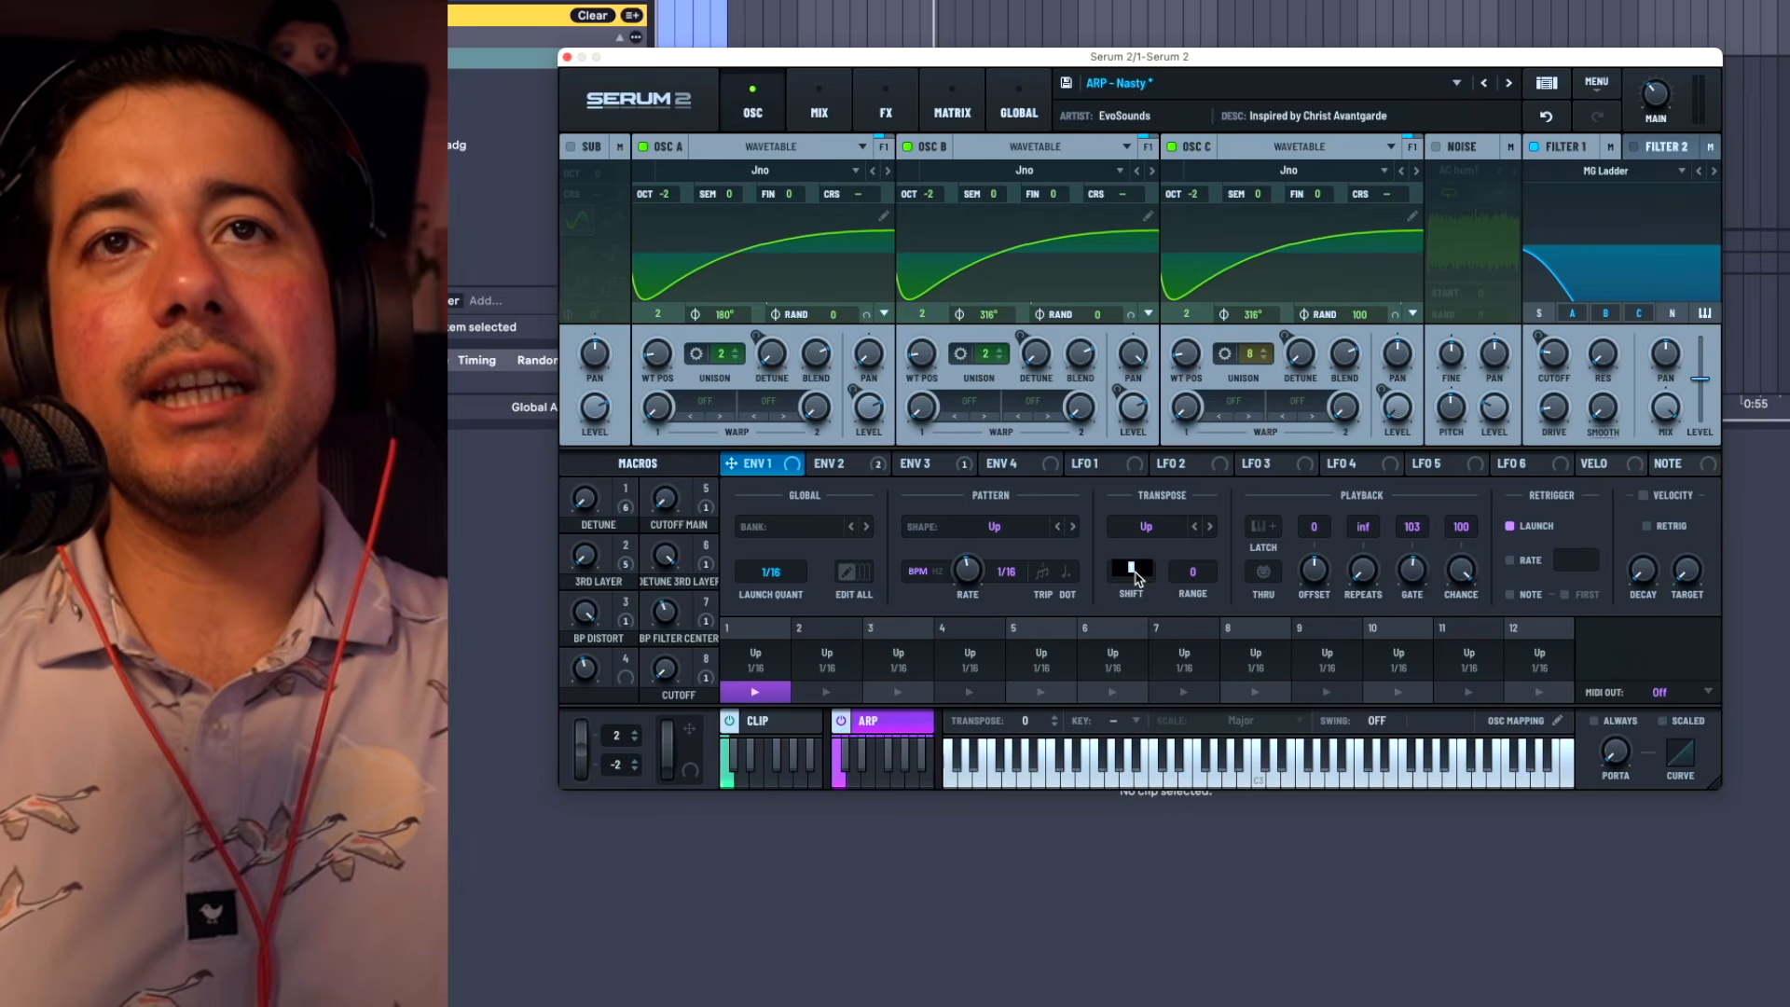
click(1193, 582)
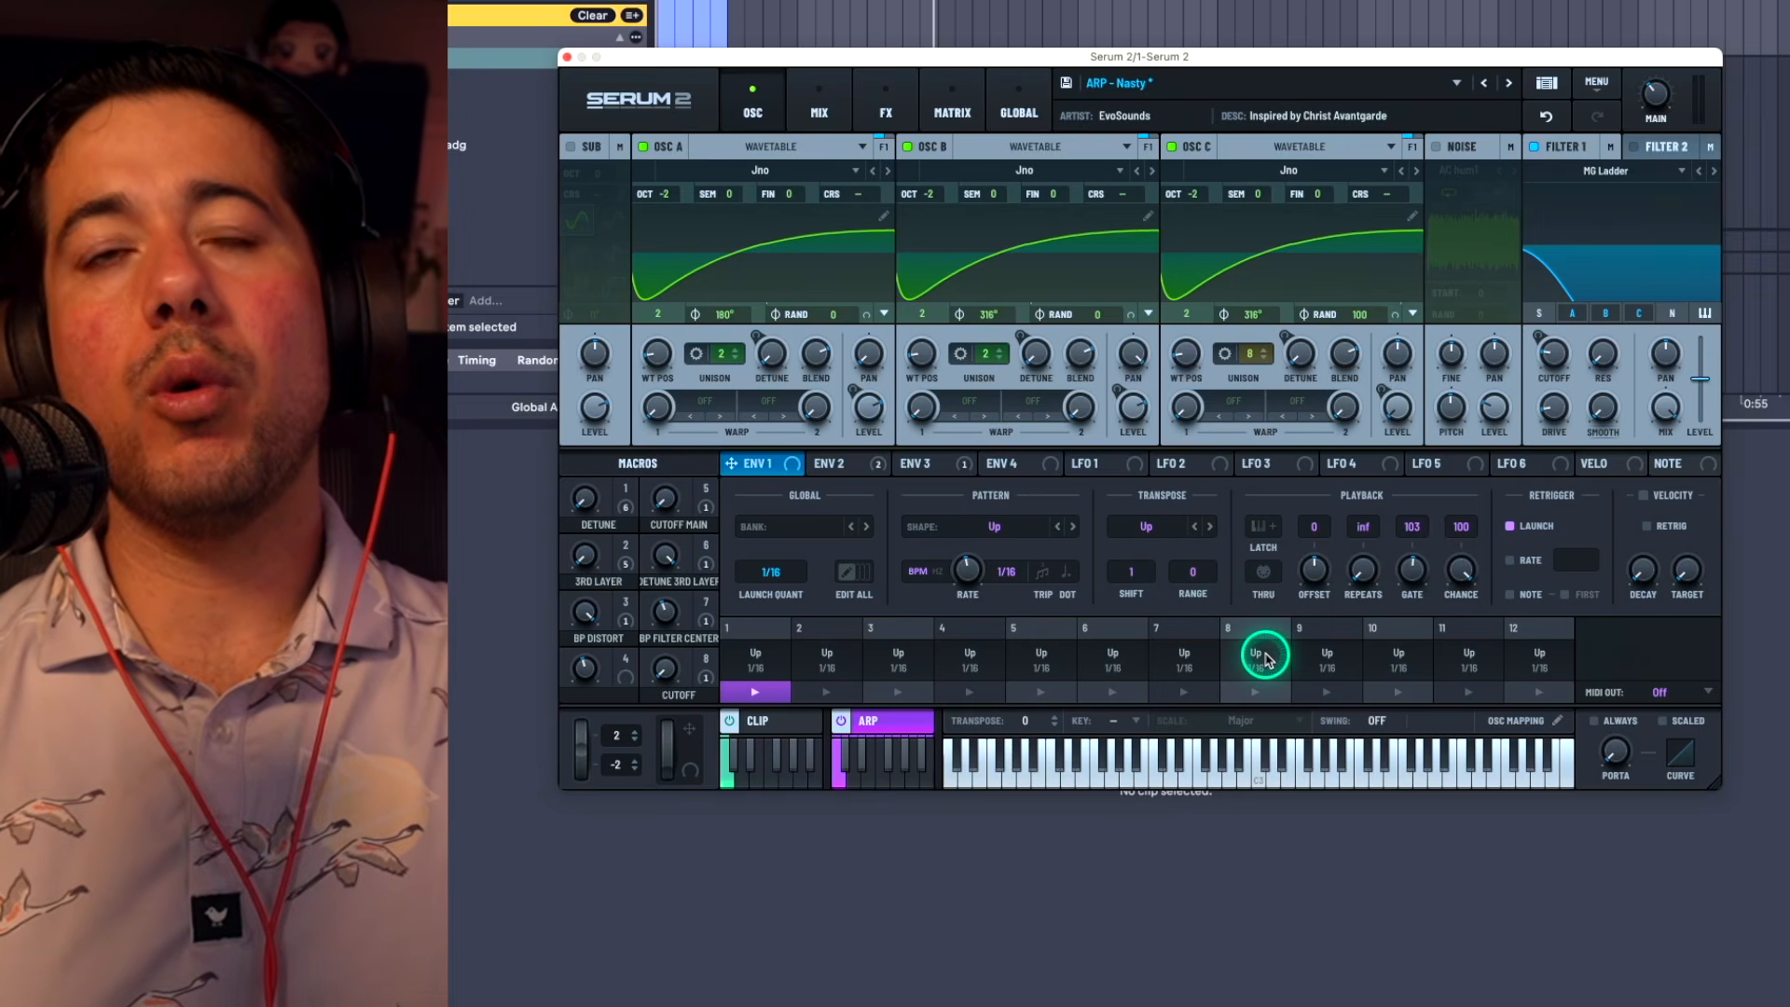
click(1130, 578)
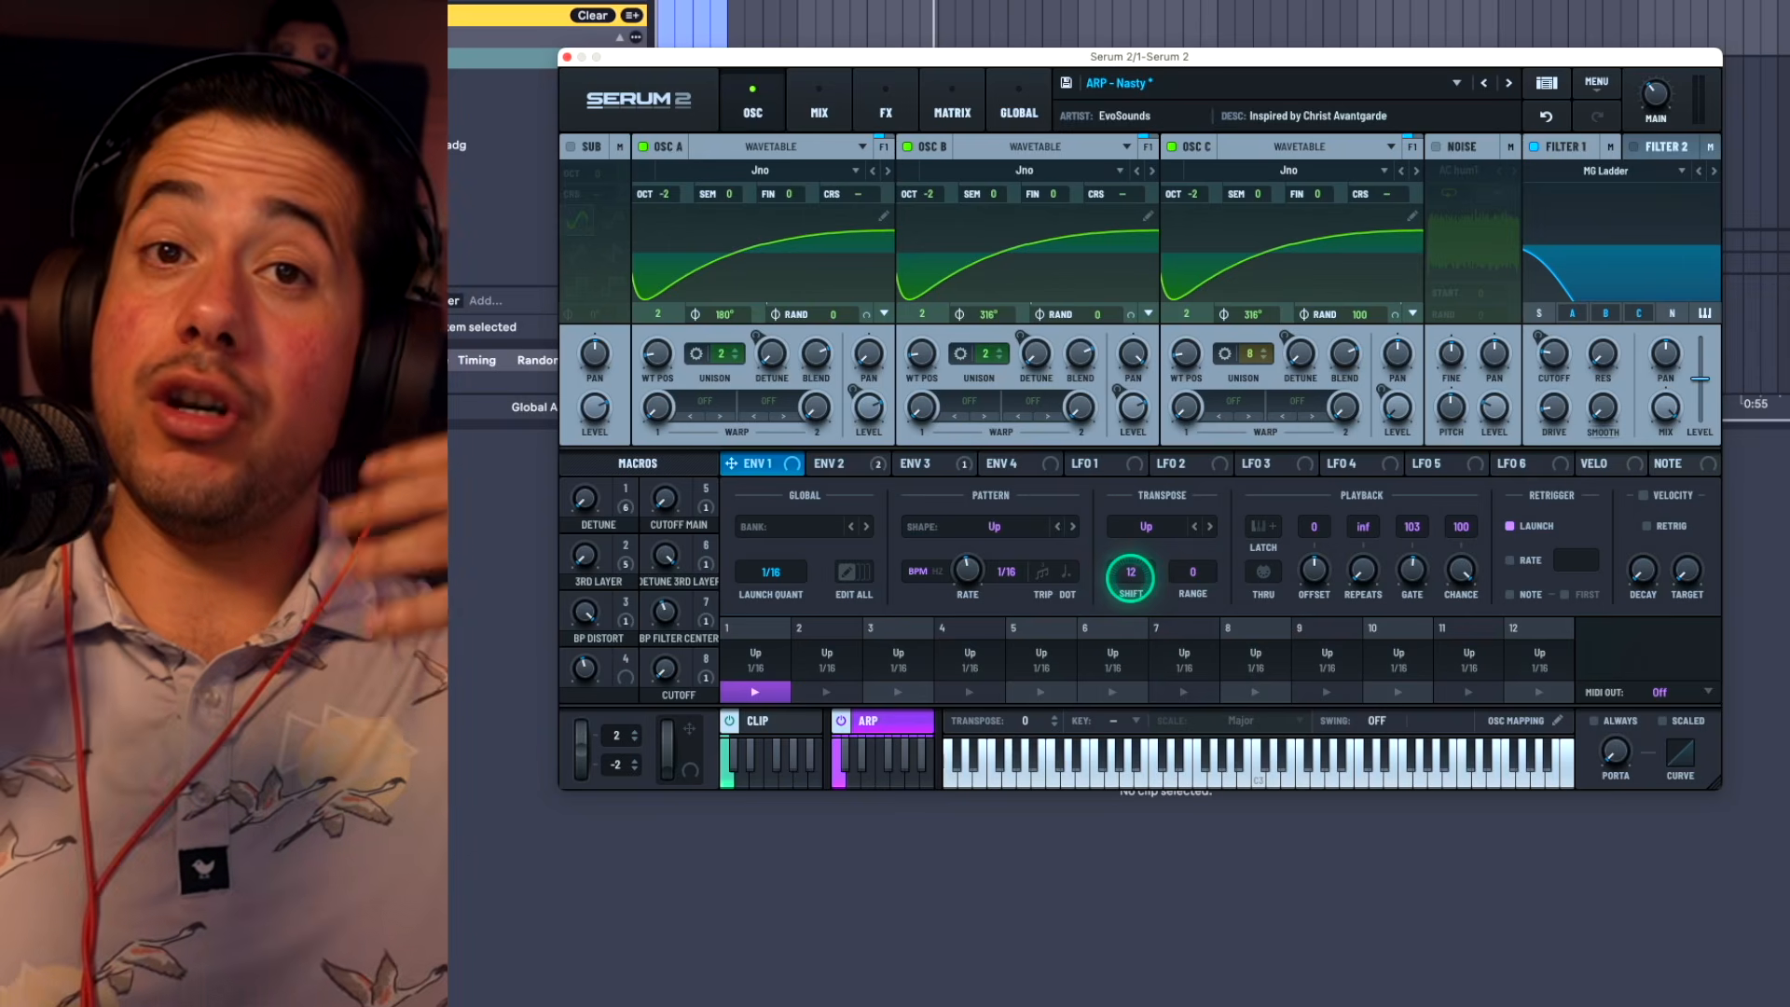
click(1205, 574)
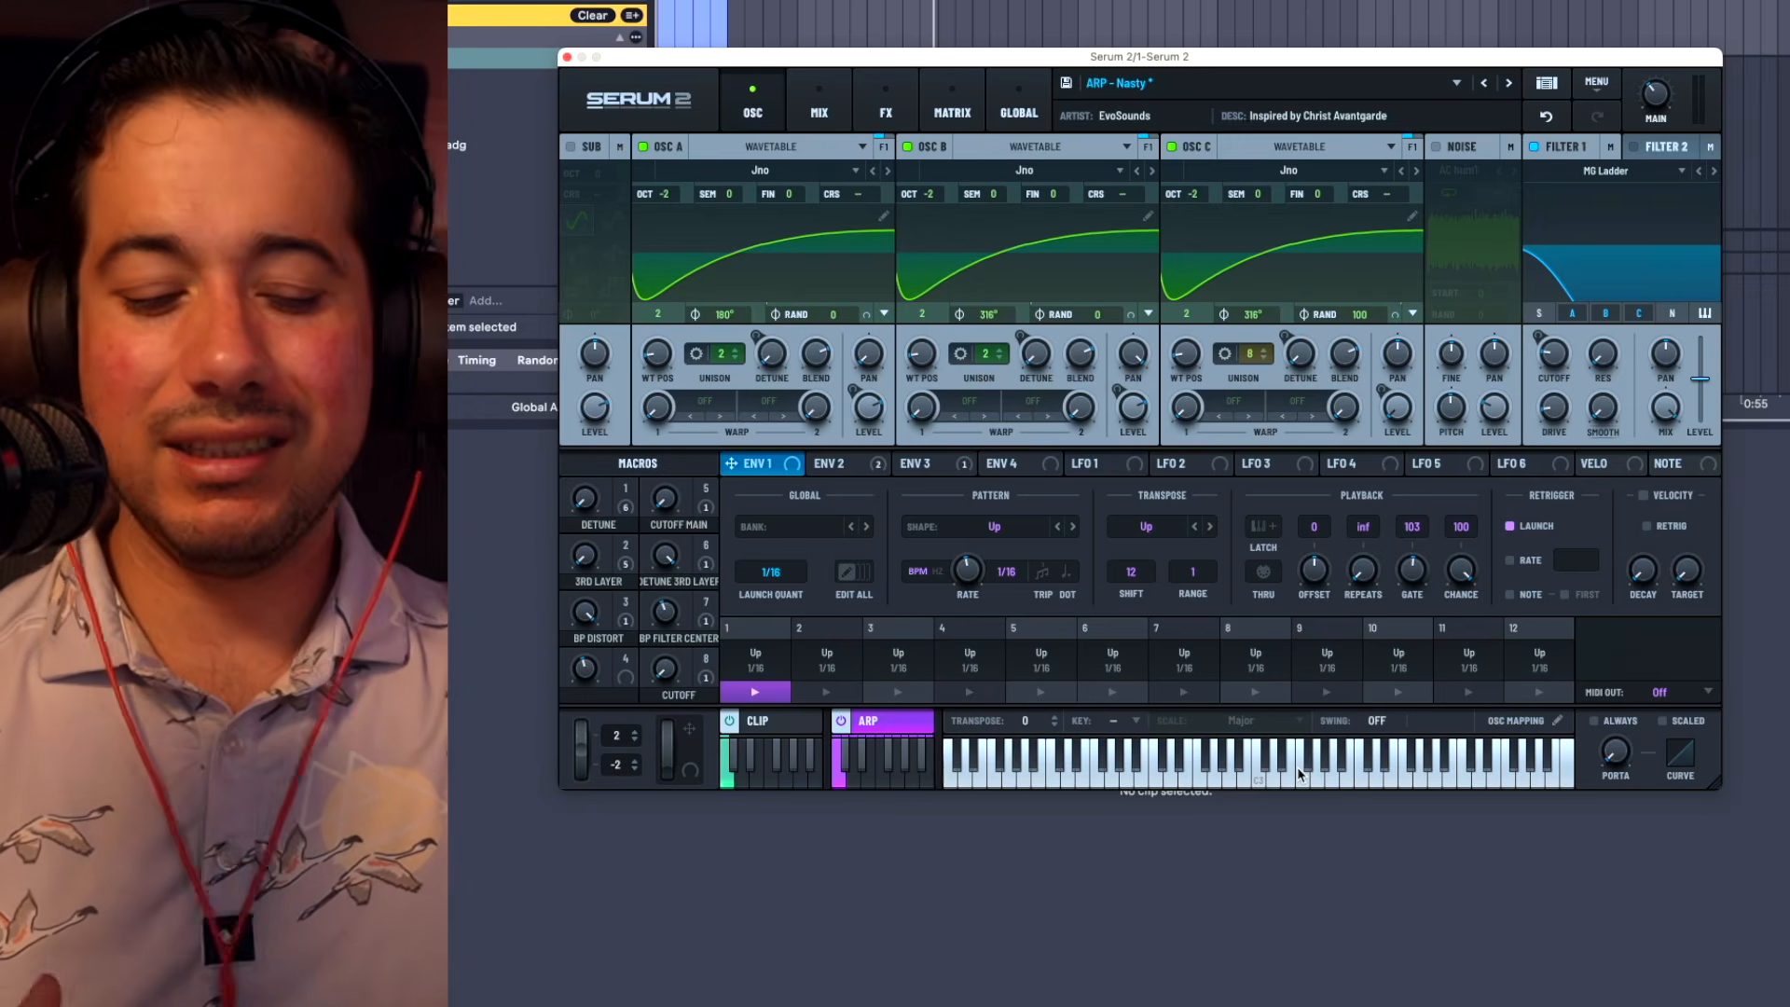
Step: Try the arpeggiator with a transpose range of 2 and a gate shortened to 35
click(1296, 766)
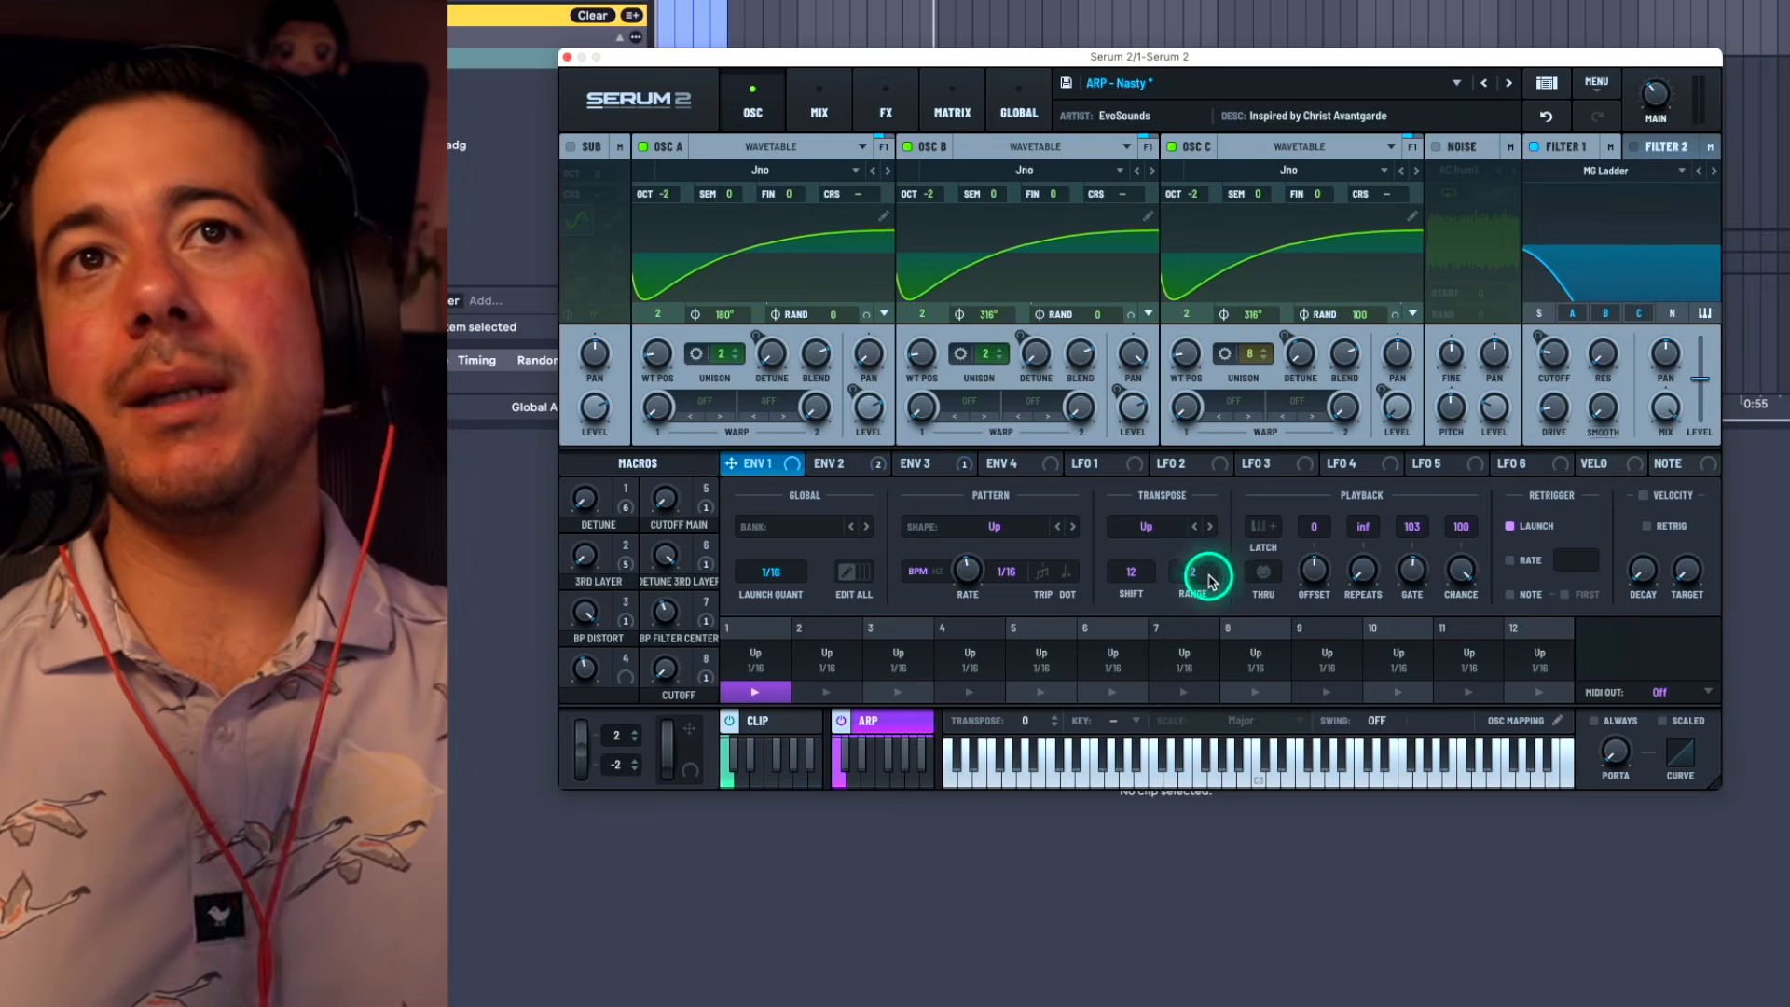
drag(1193, 573, 1187, 621)
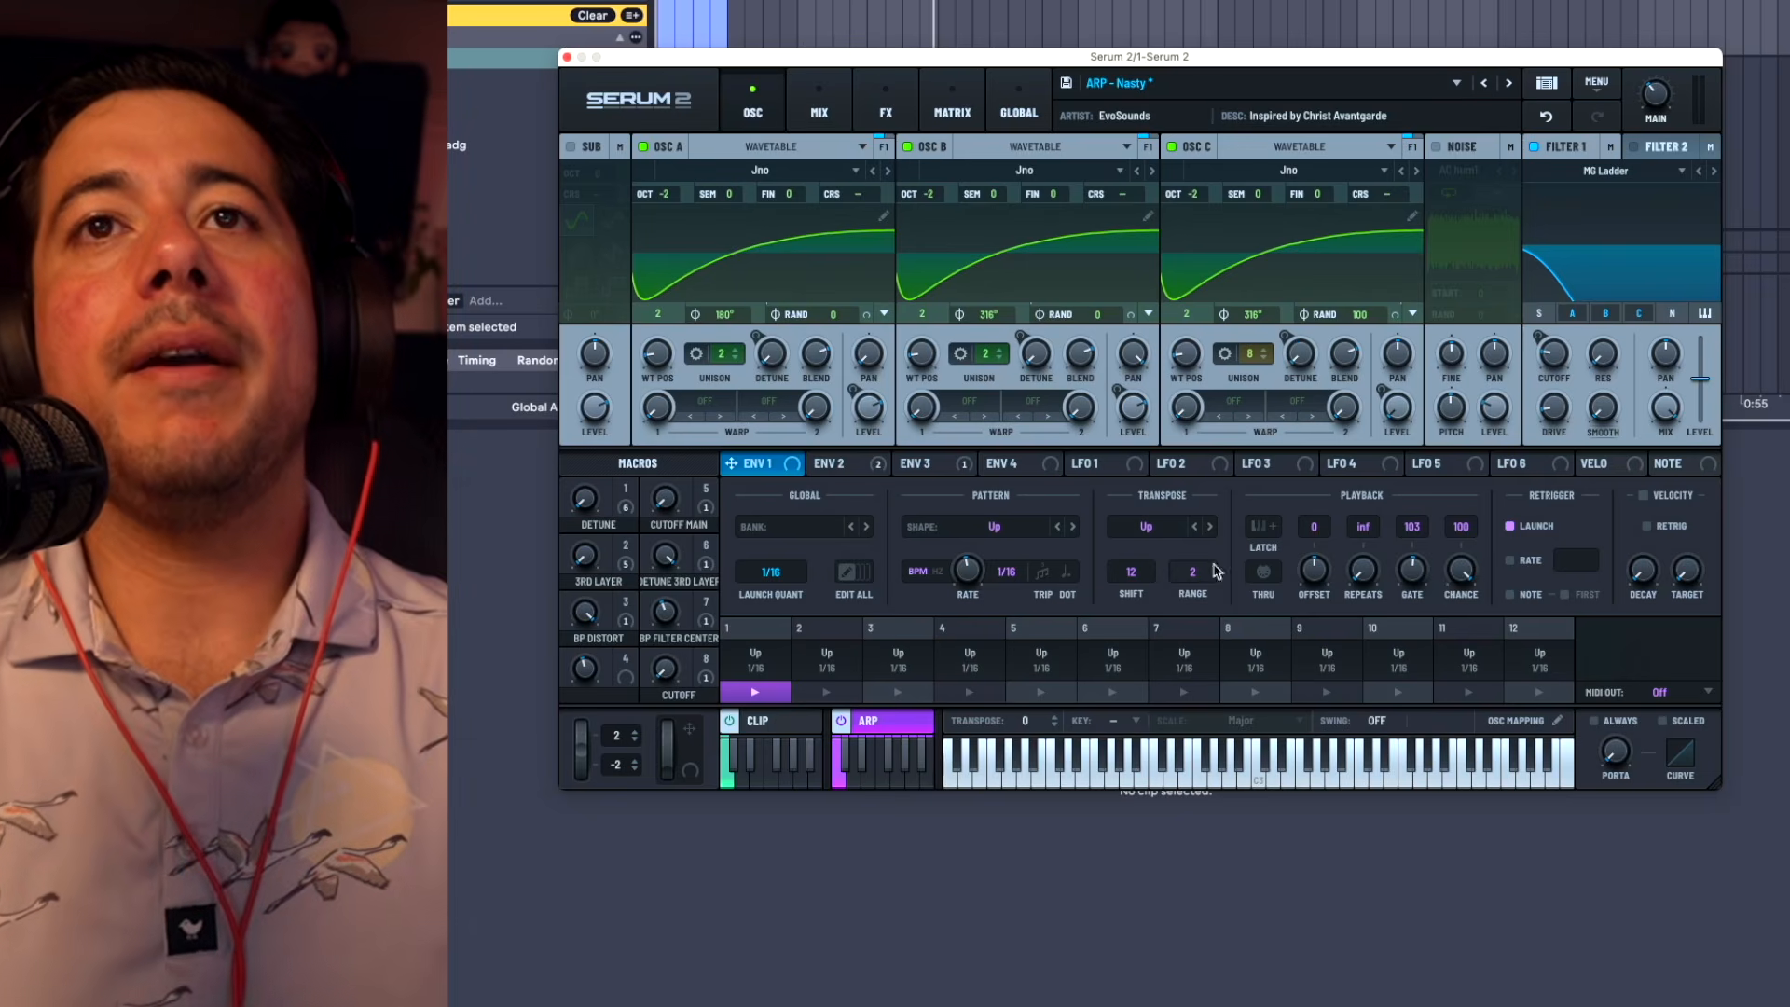
drag(1432, 559, 1417, 599)
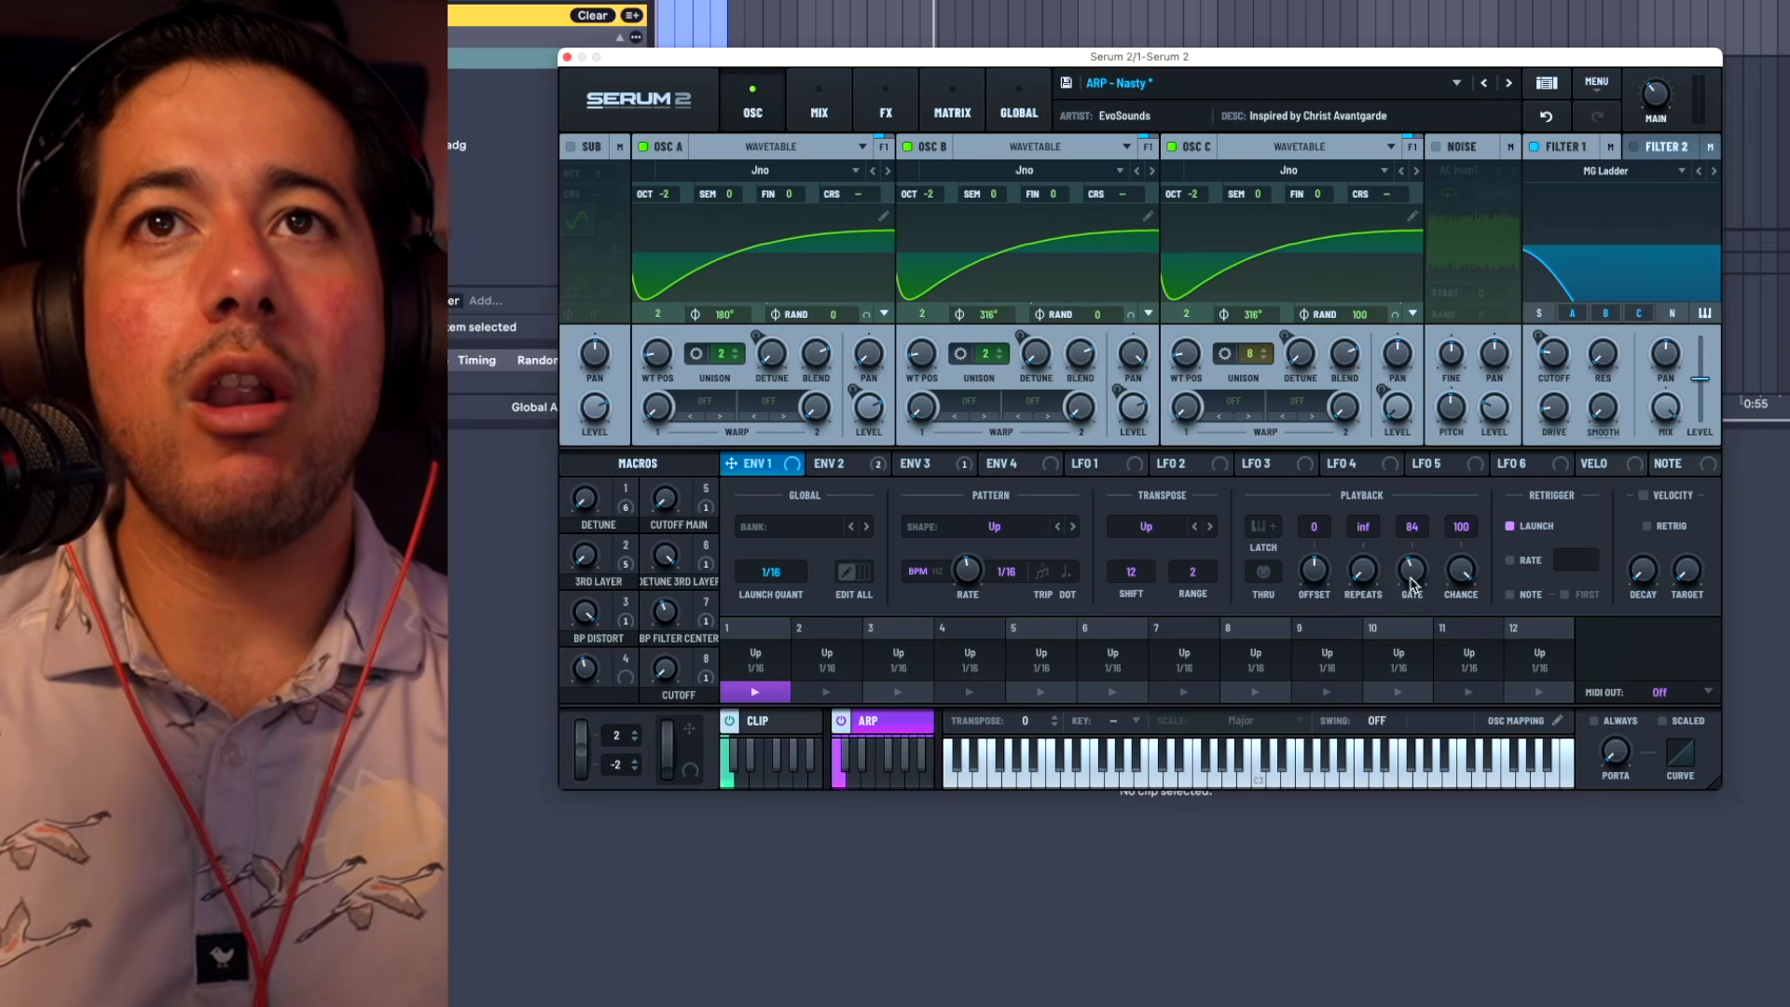
mouse_move(1412, 571)
drag(1396, 590, 1409, 589)
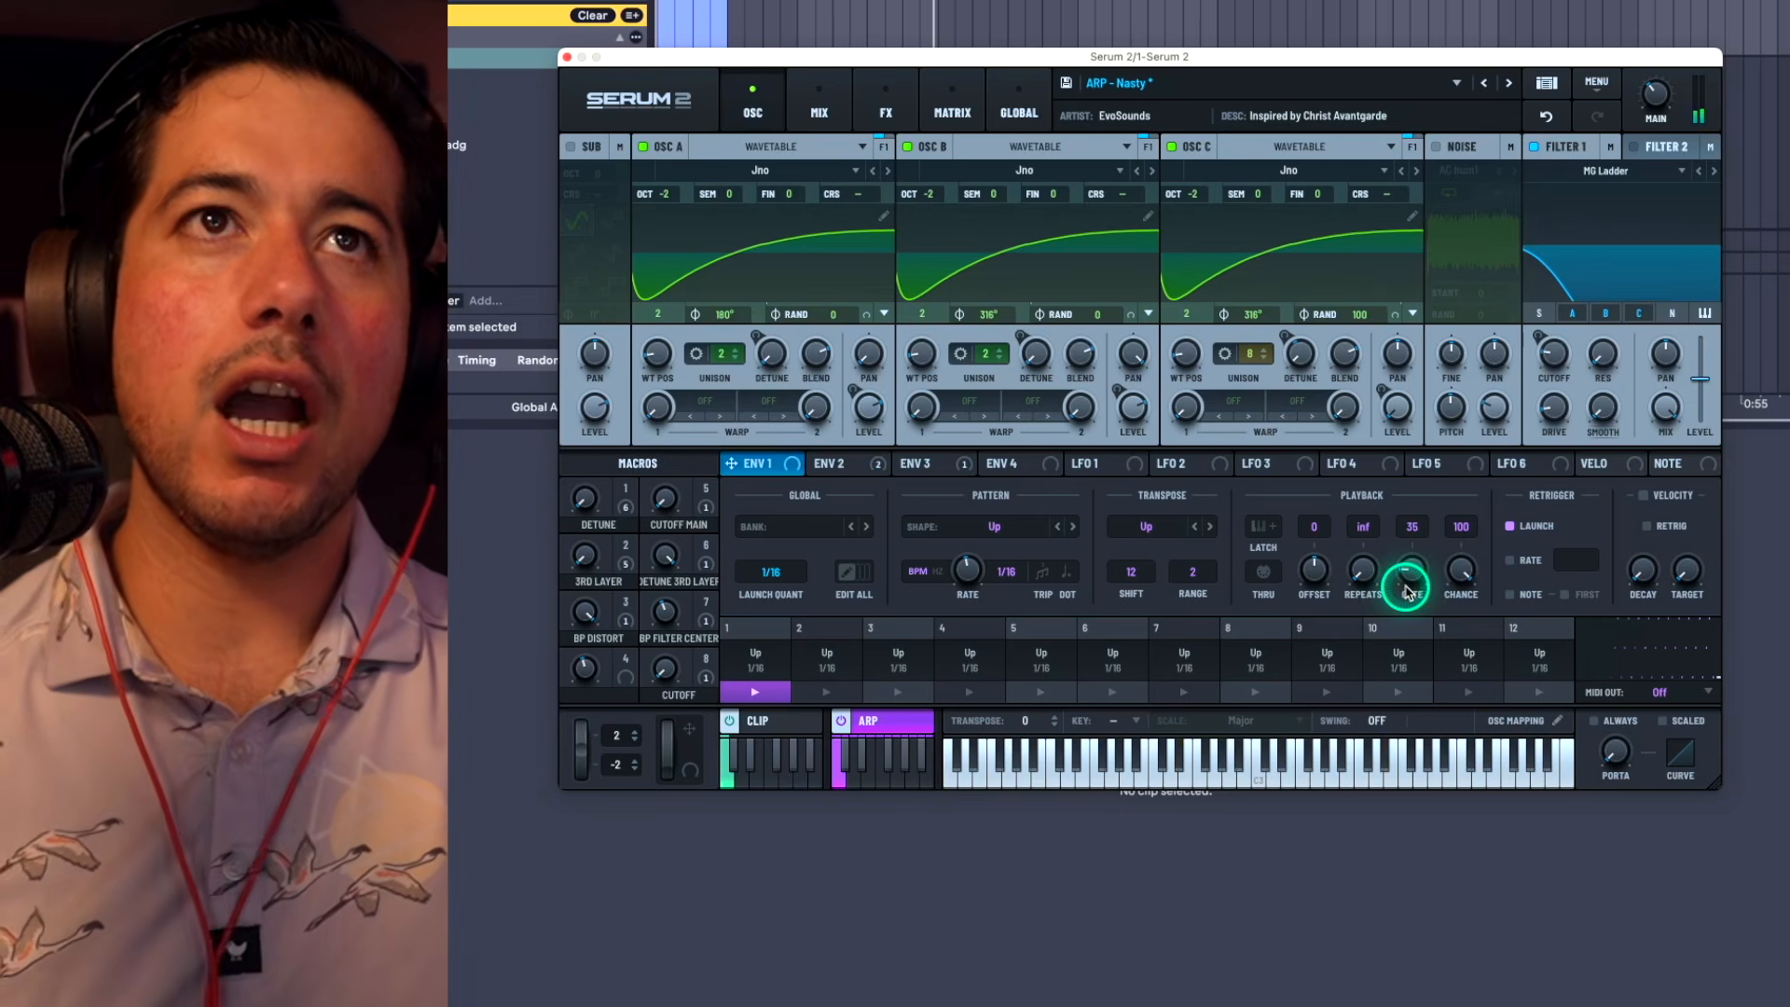
Step: Set the arpeggiator's transpose range to 0 and its gate to 100
click(1171, 584)
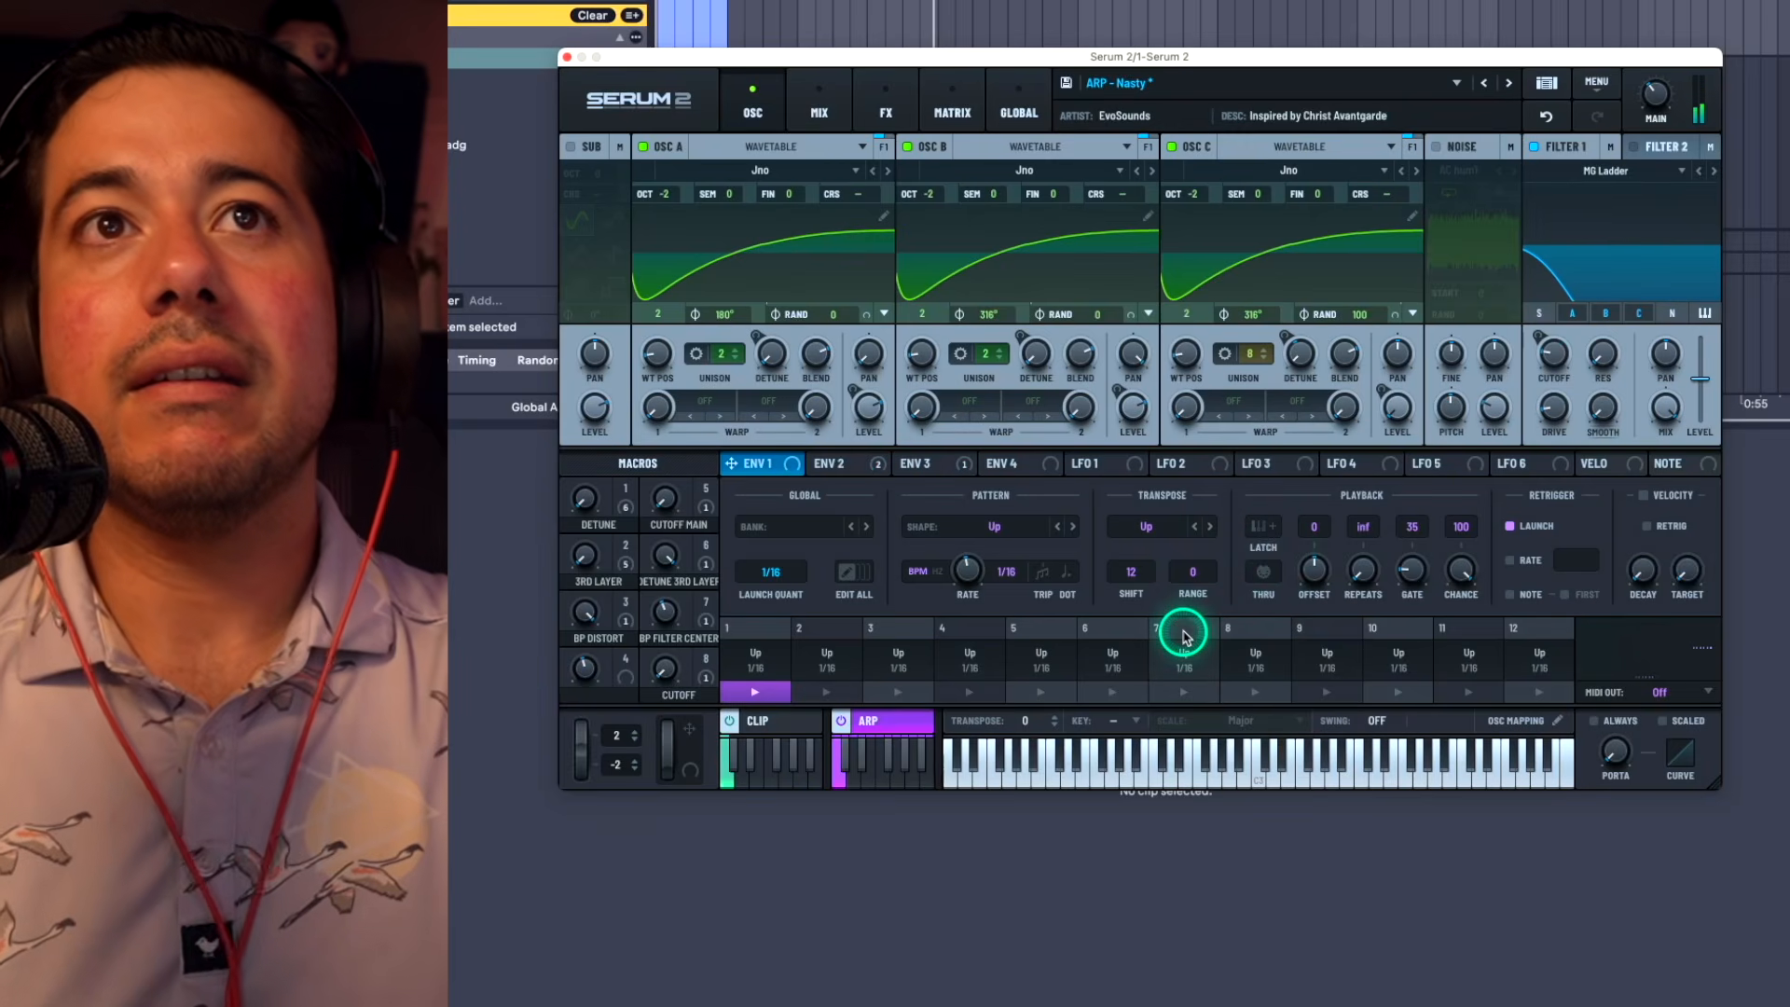
drag(1413, 571, 1417, 532)
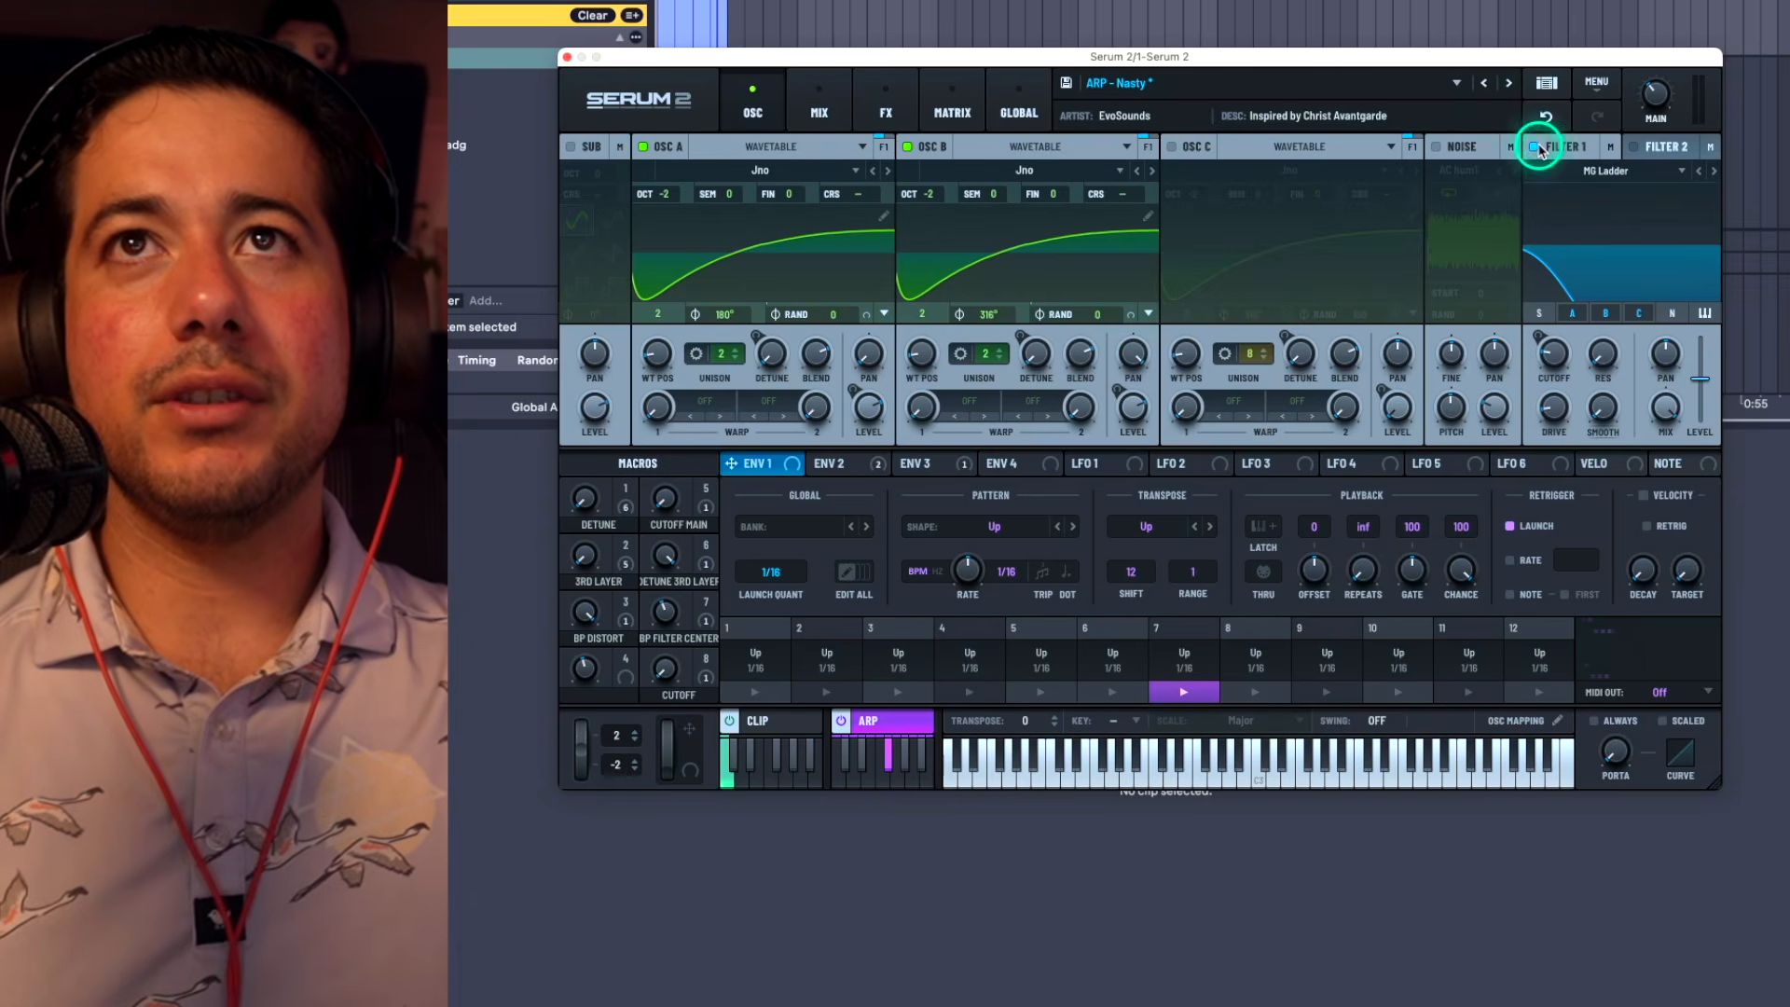
Step: Toggle Filter 1 off and on, and bypass both distortions, the compressor, equalizer, delay and reverb in the main effects chain
click(1539, 148)
click(1538, 147)
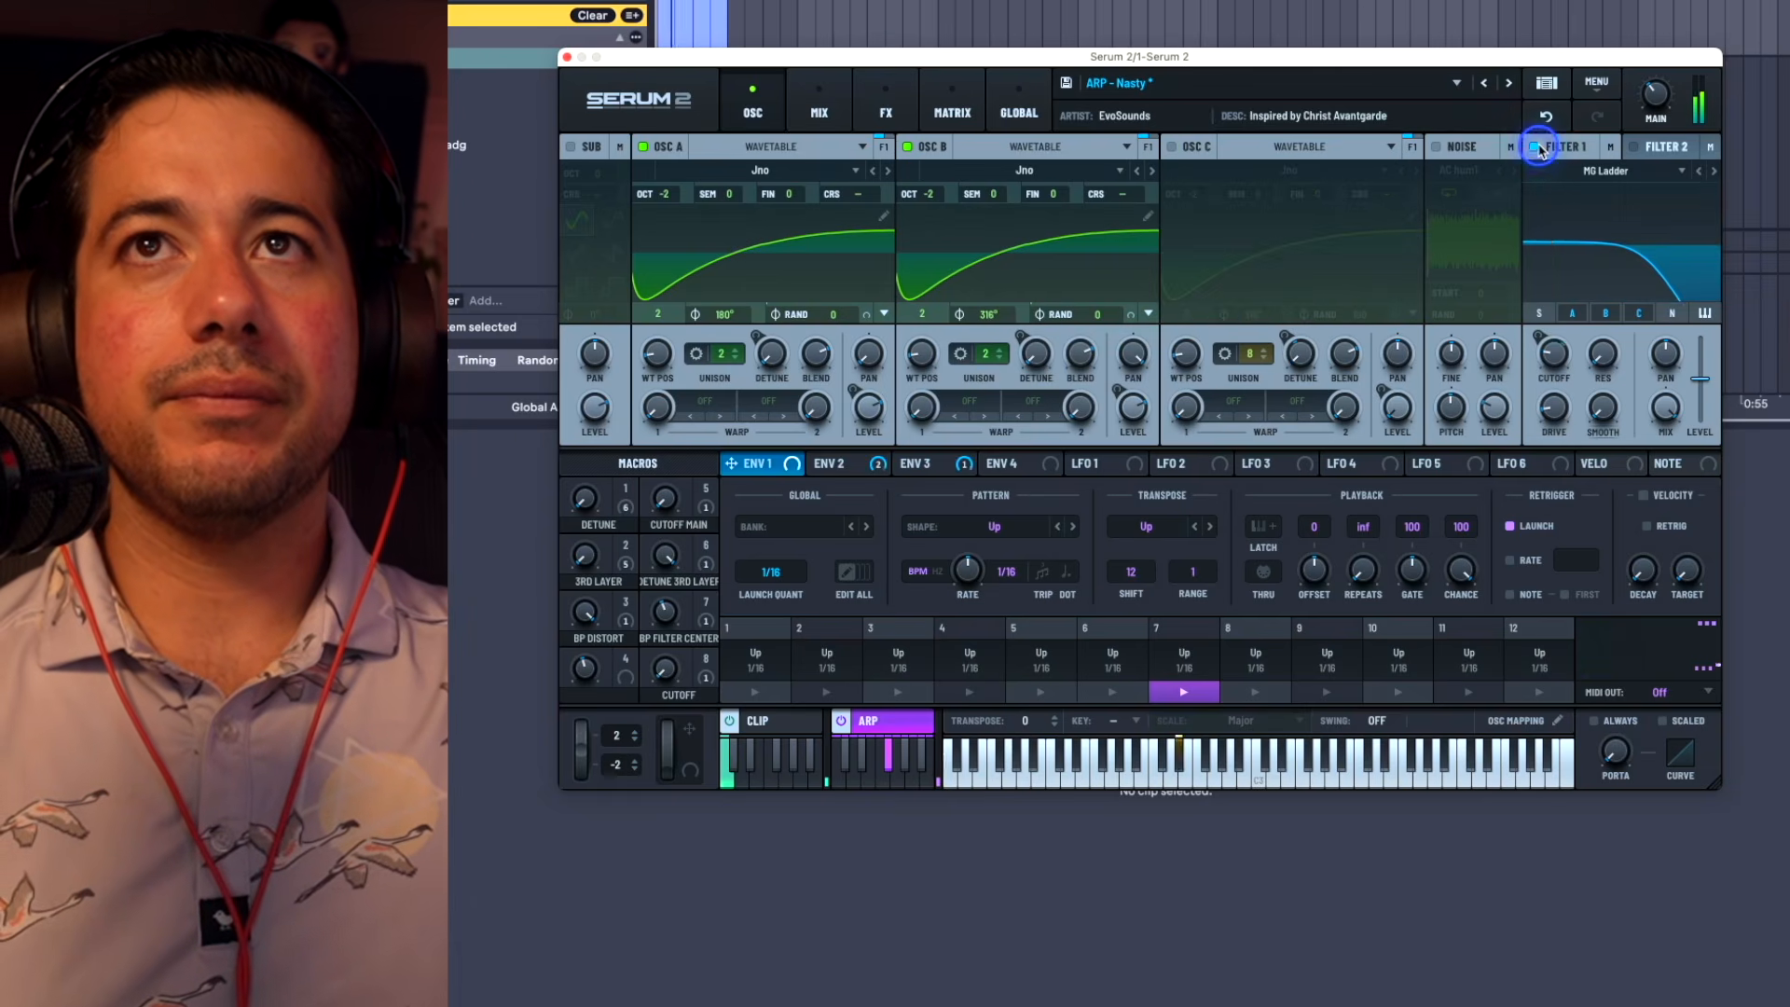
click(881, 110)
click(766, 213)
click(767, 241)
click(766, 270)
click(767, 300)
click(766, 329)
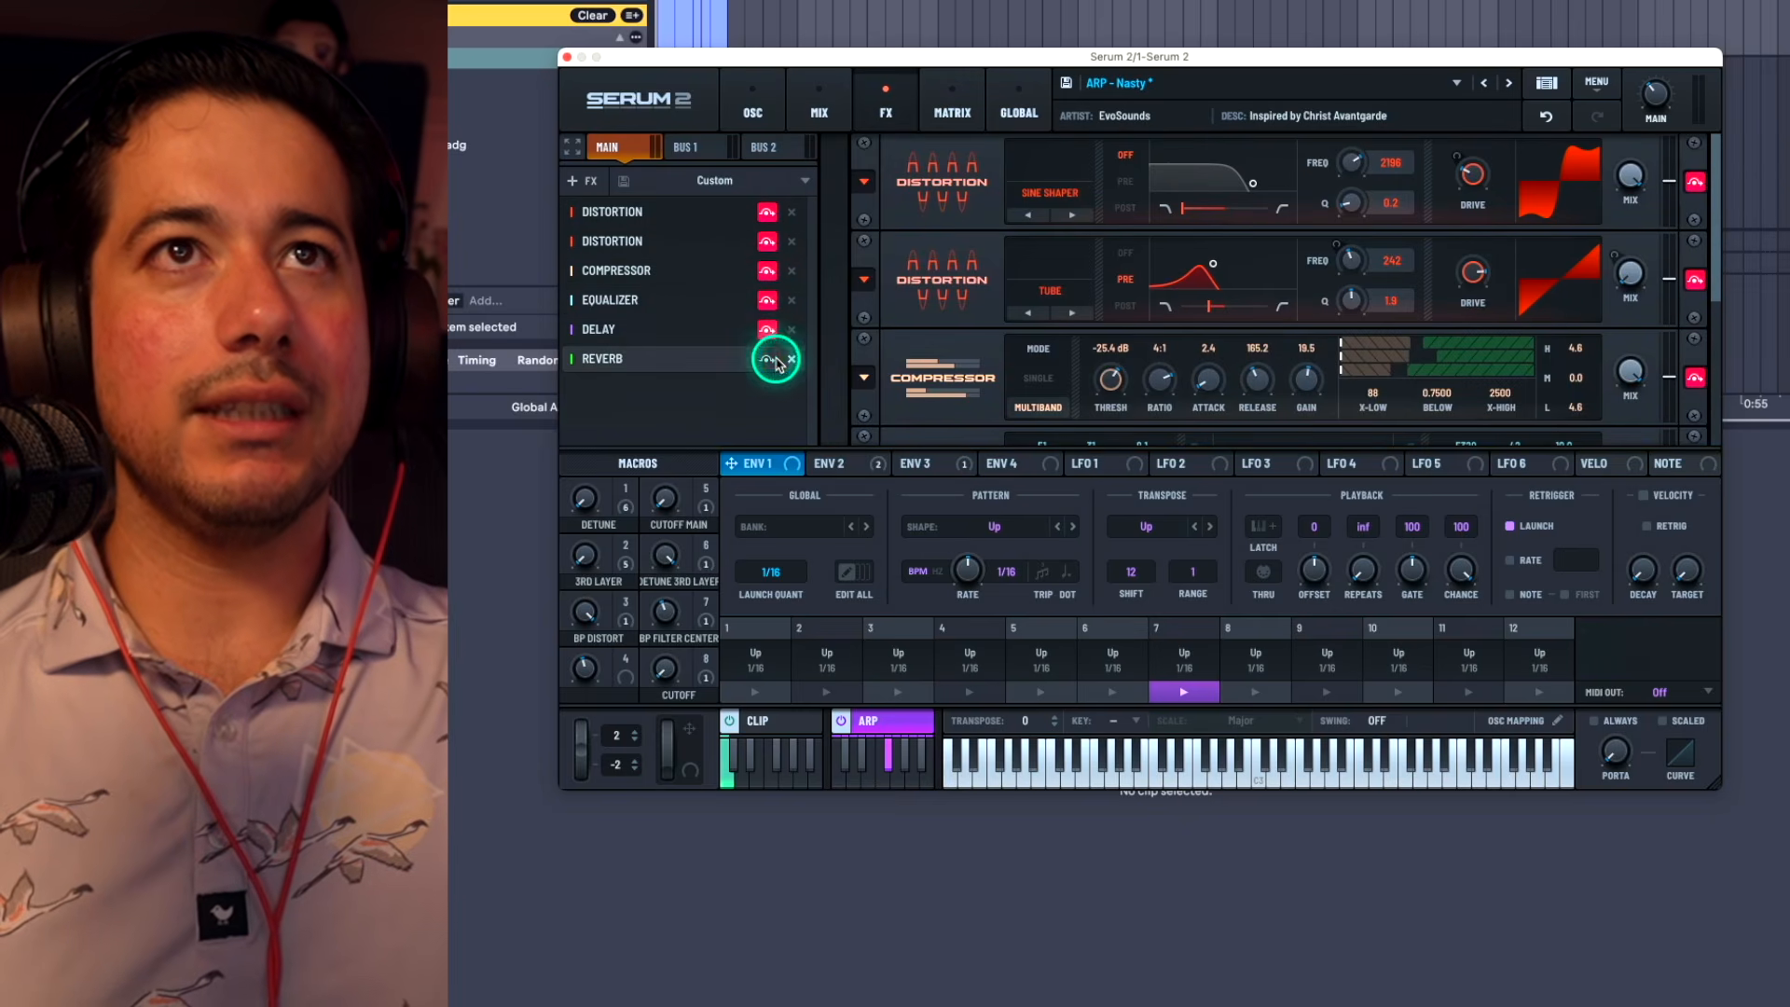
click(766, 358)
Step: Sweep the Filter 1 cutoff up and back down to audition the stripped-down oscillator sound
click(752, 110)
drag(1553, 352, 1555, 350)
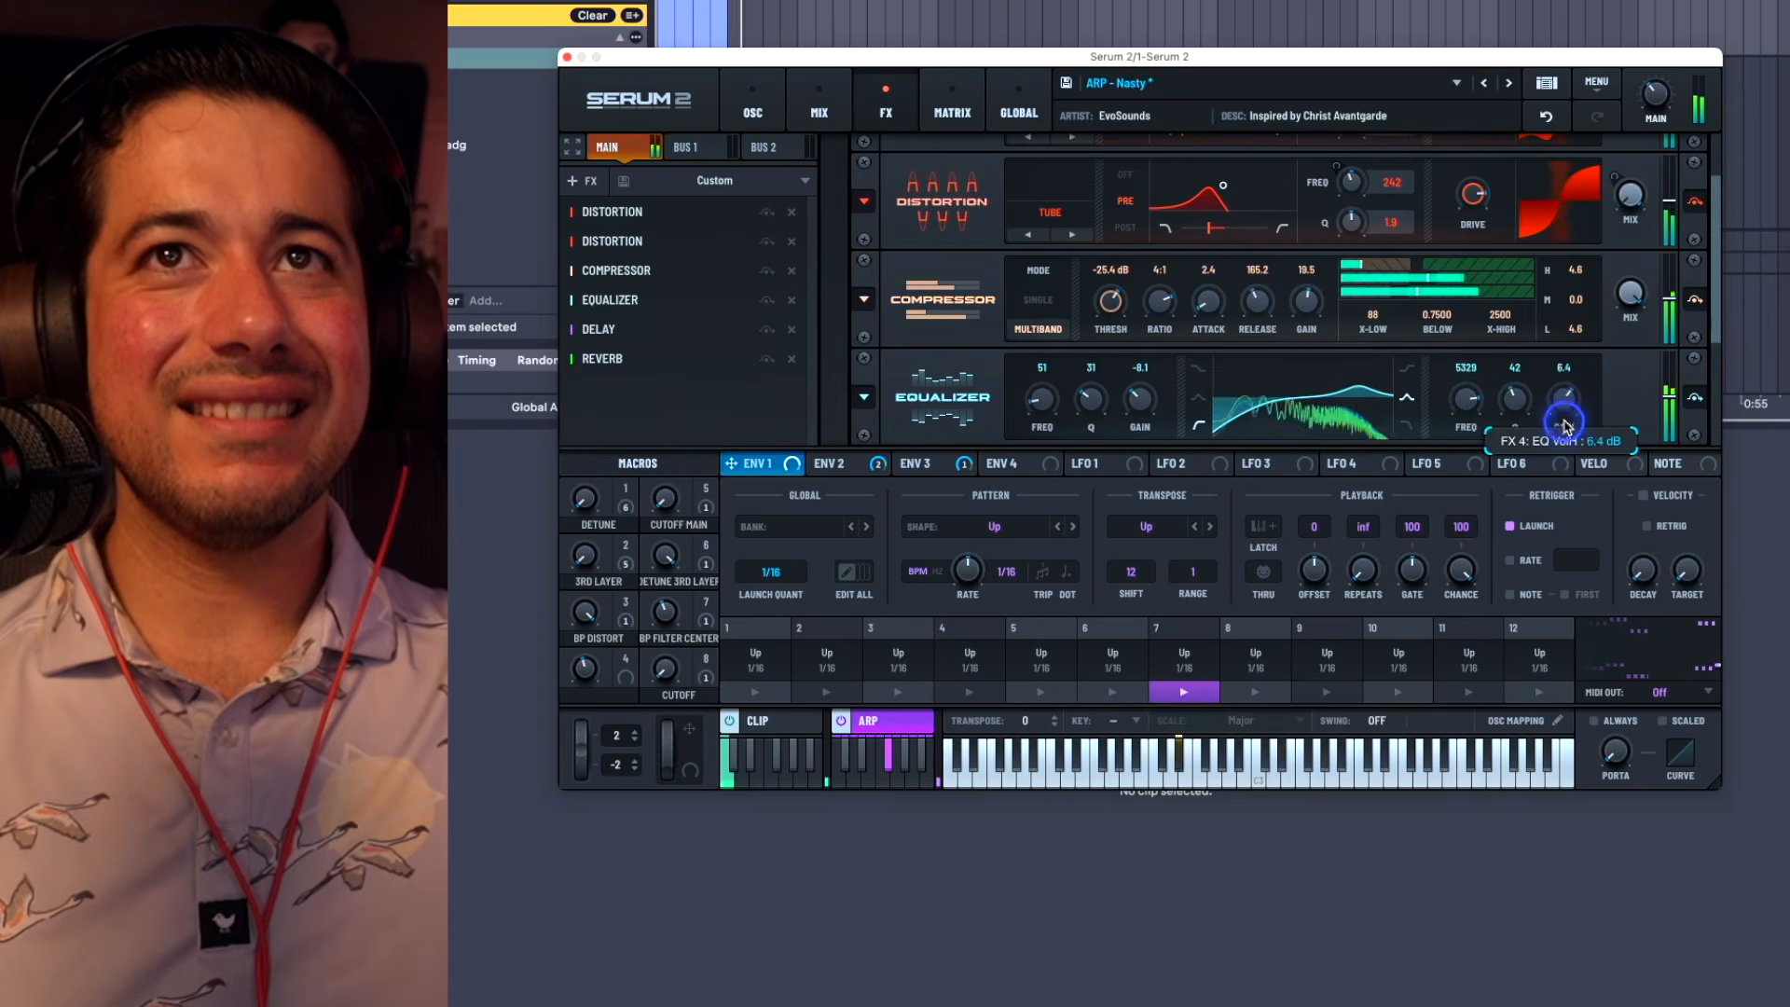
drag(1568, 399, 1569, 421)
drag(1465, 399, 1461, 413)
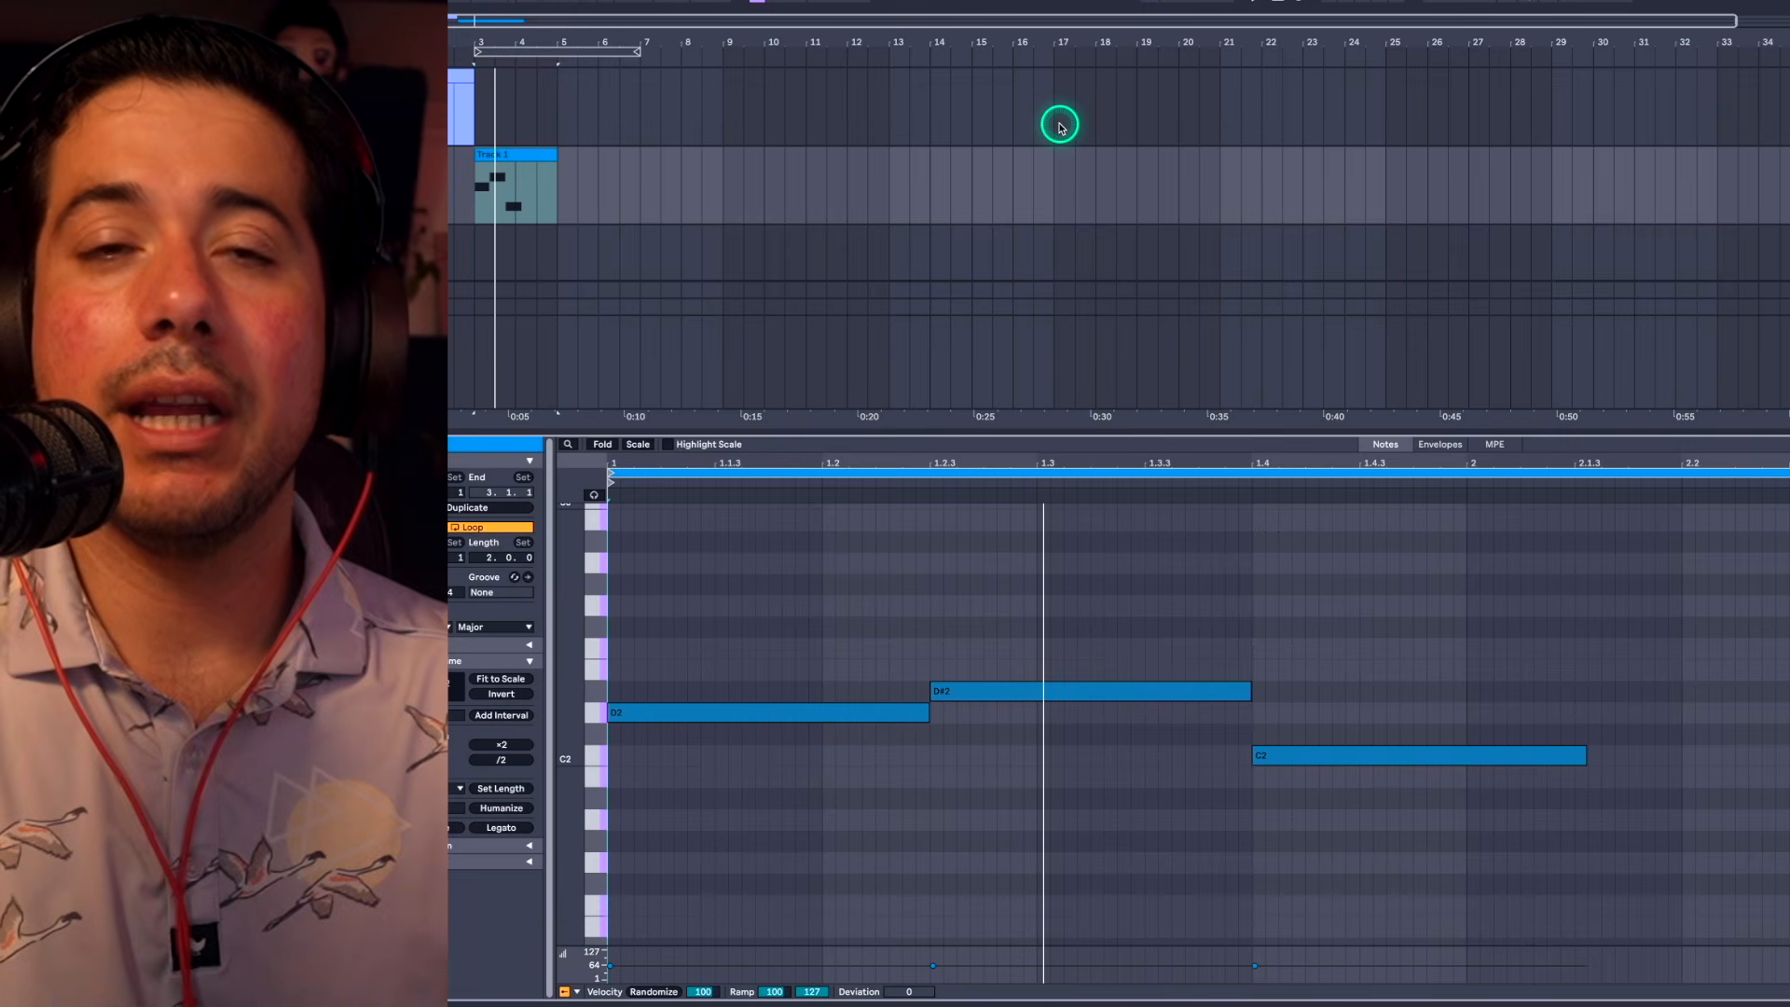
Step: Check the pitches of the three notes in the Track 1 MIDI clip one by one
click(719, 714)
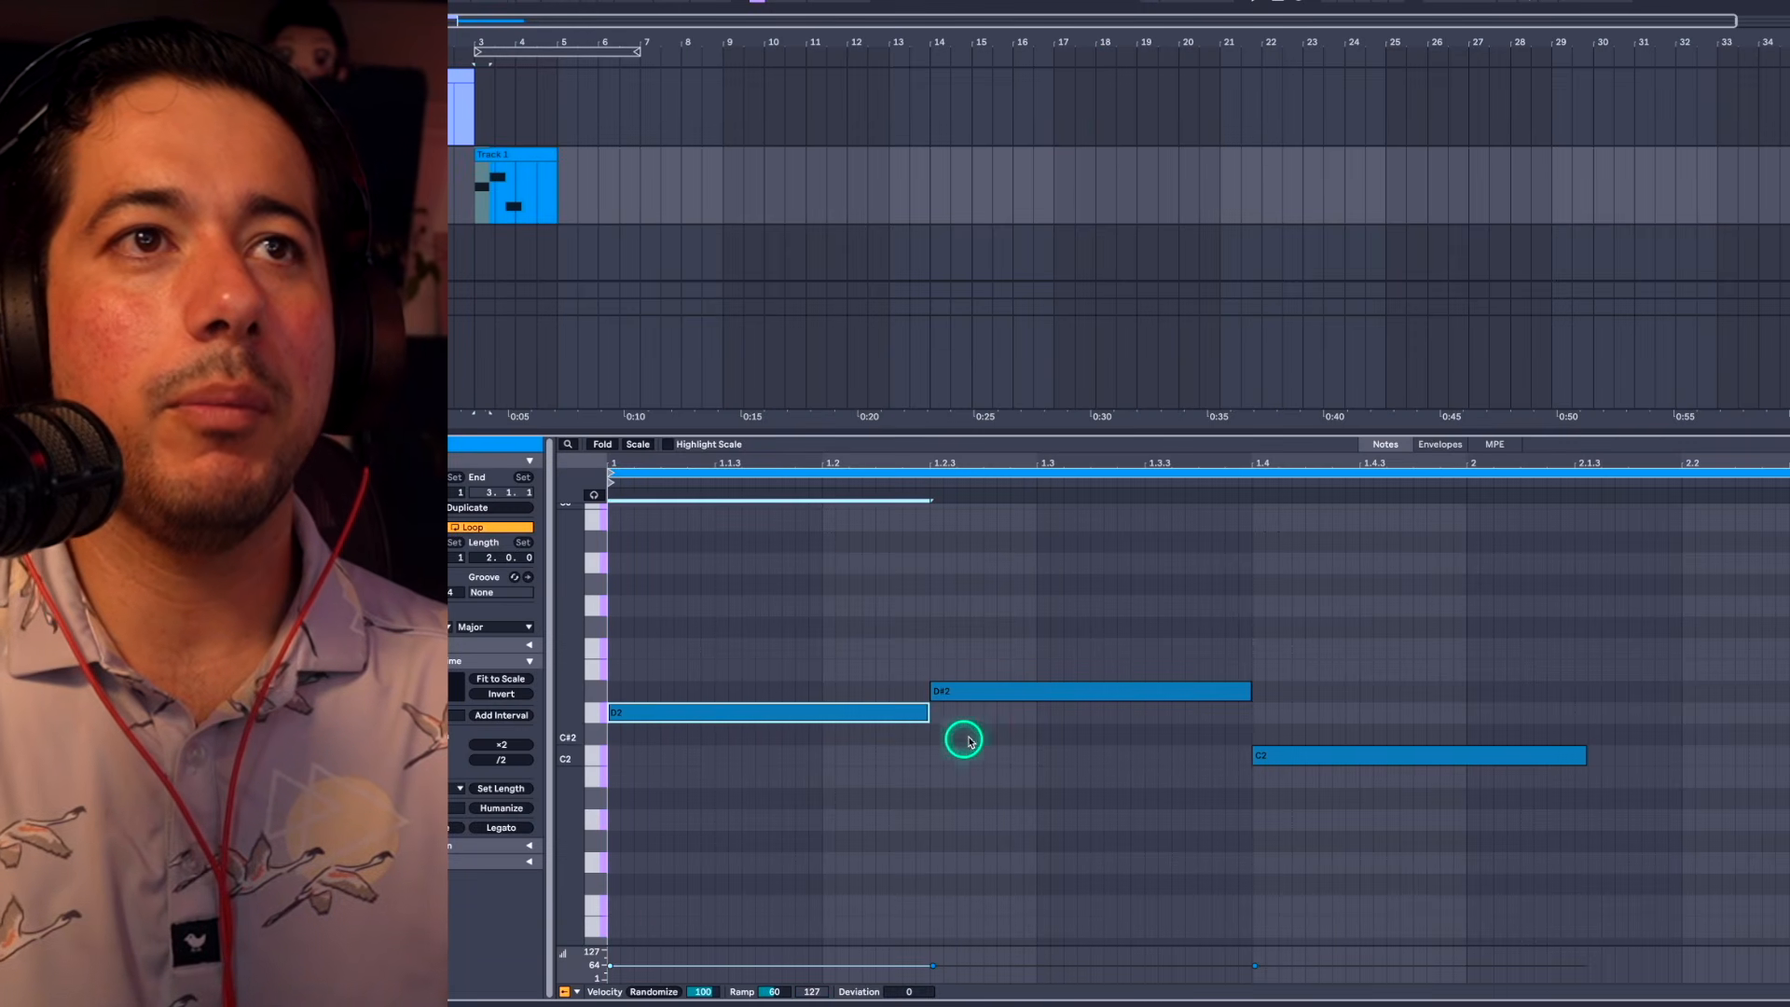
click(996, 691)
click(1305, 761)
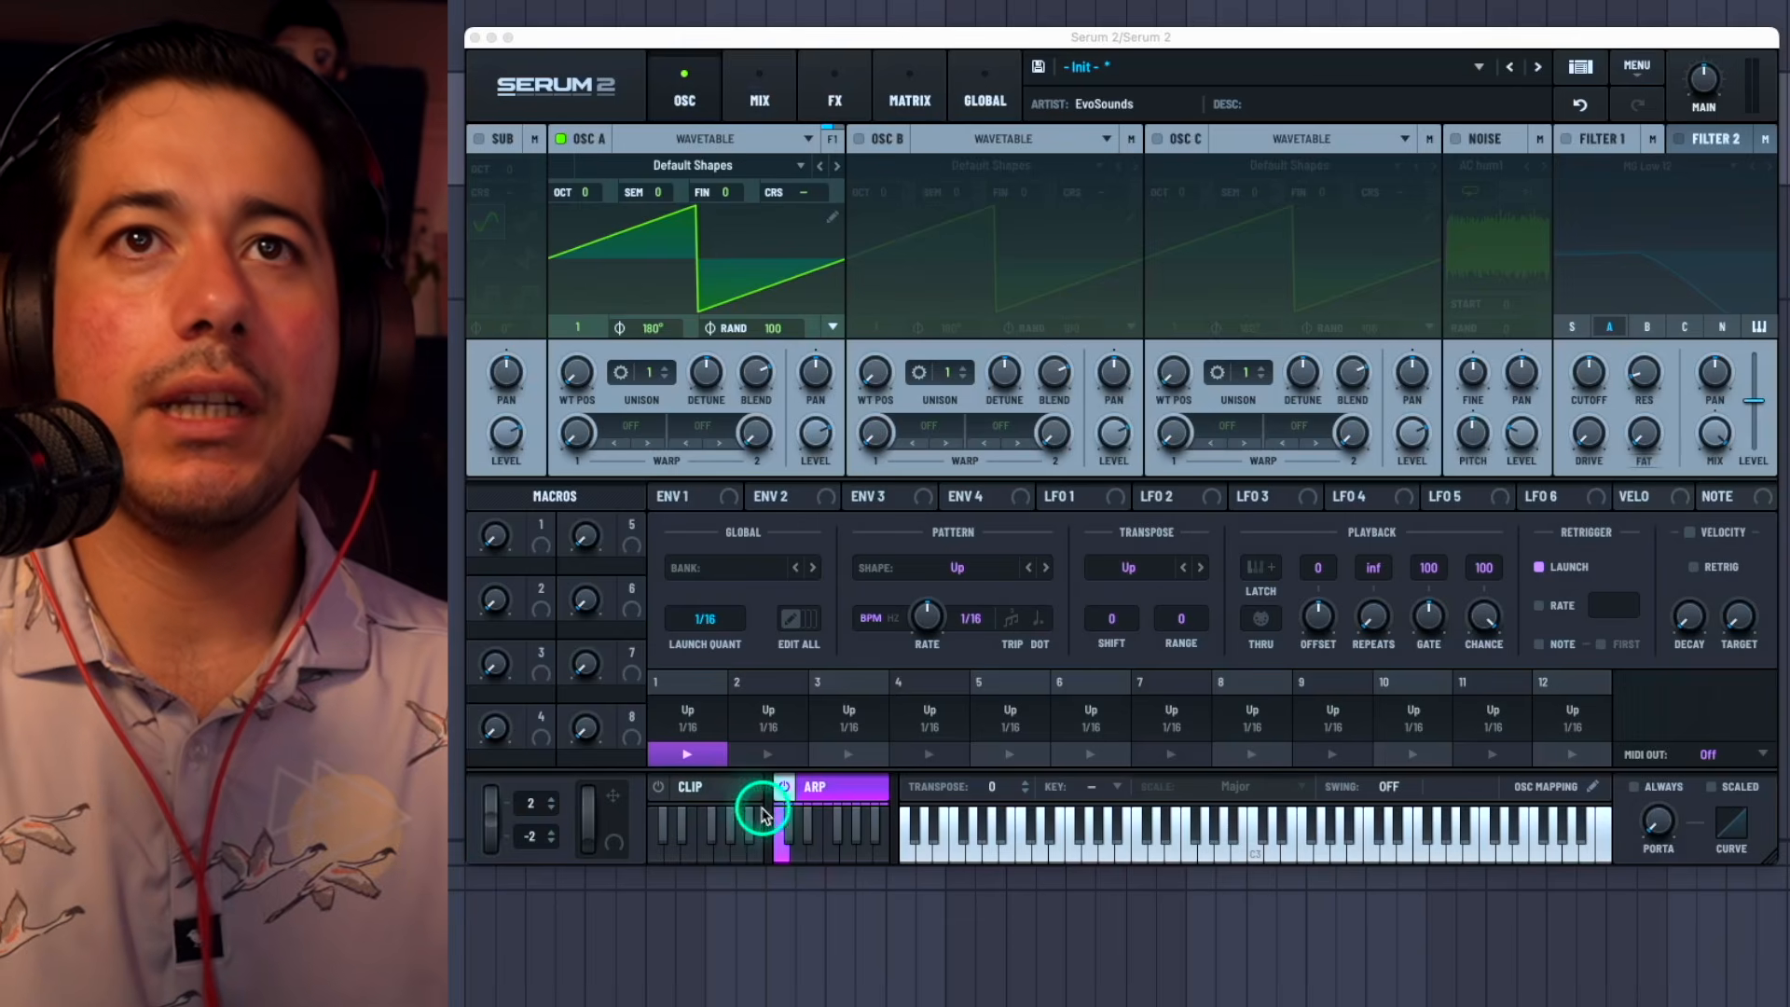
Step: Turn on the arpeggiator in the init patch and set its transpose shift to 12
click(858, 788)
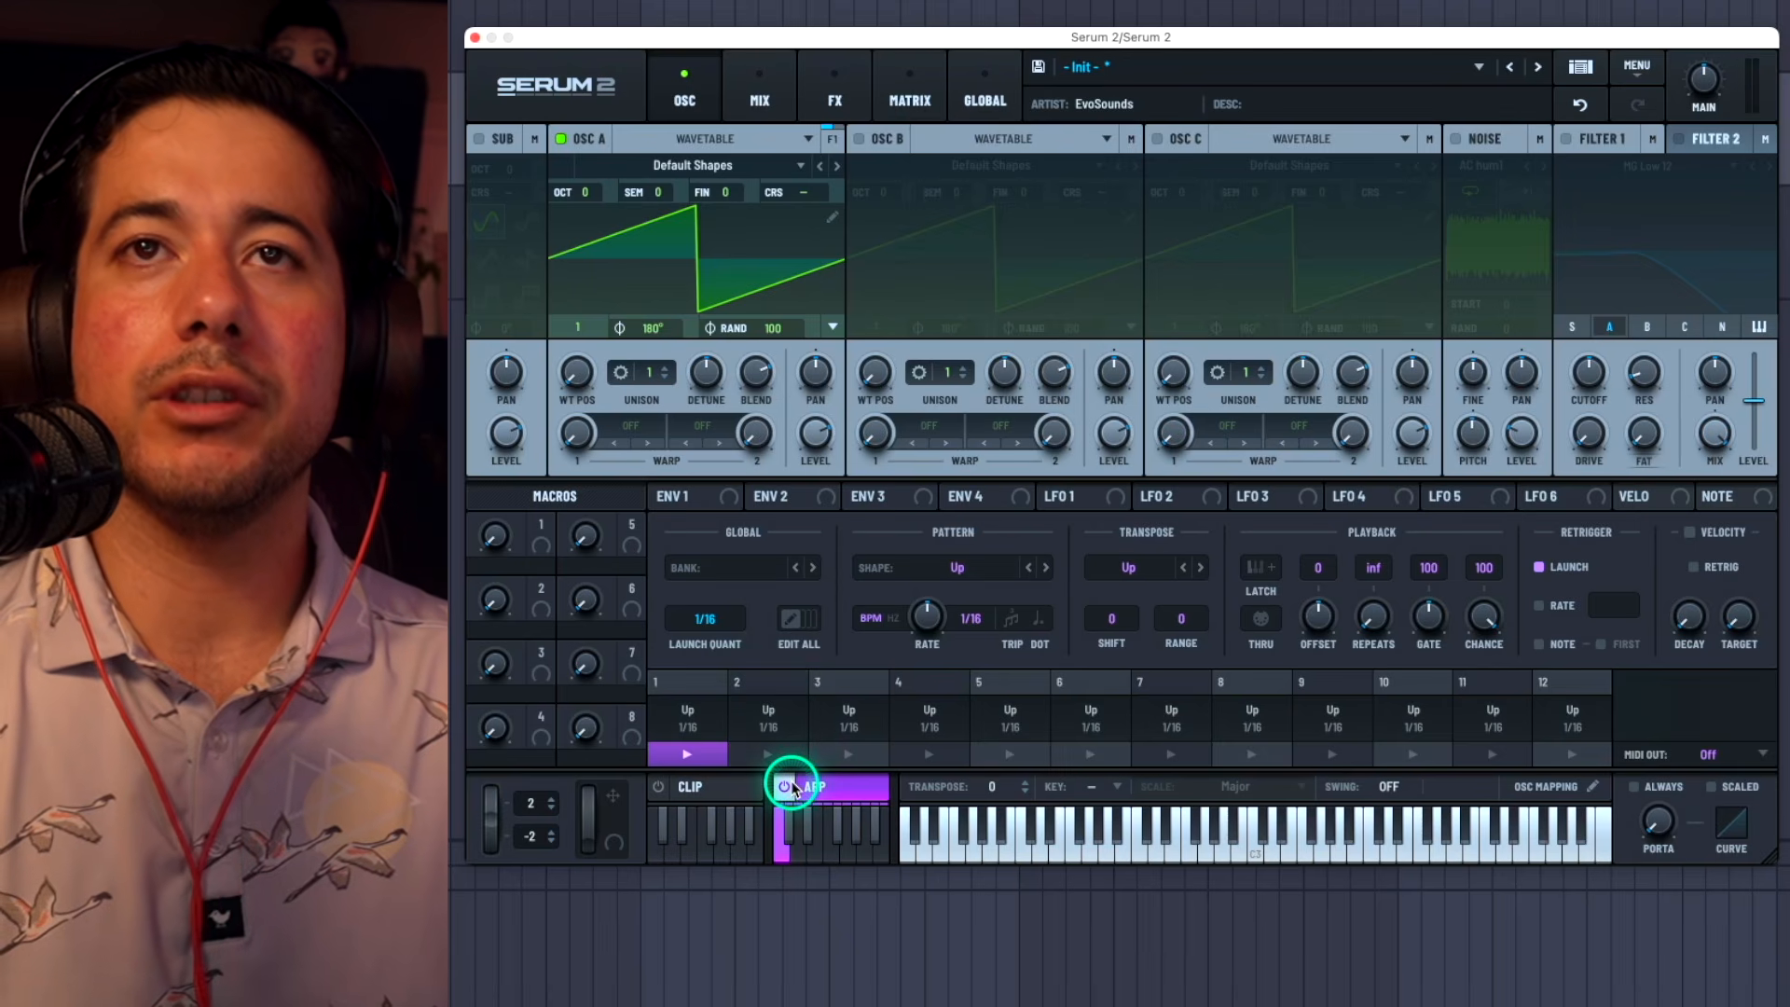
click(1139, 617)
double_click(1128, 613)
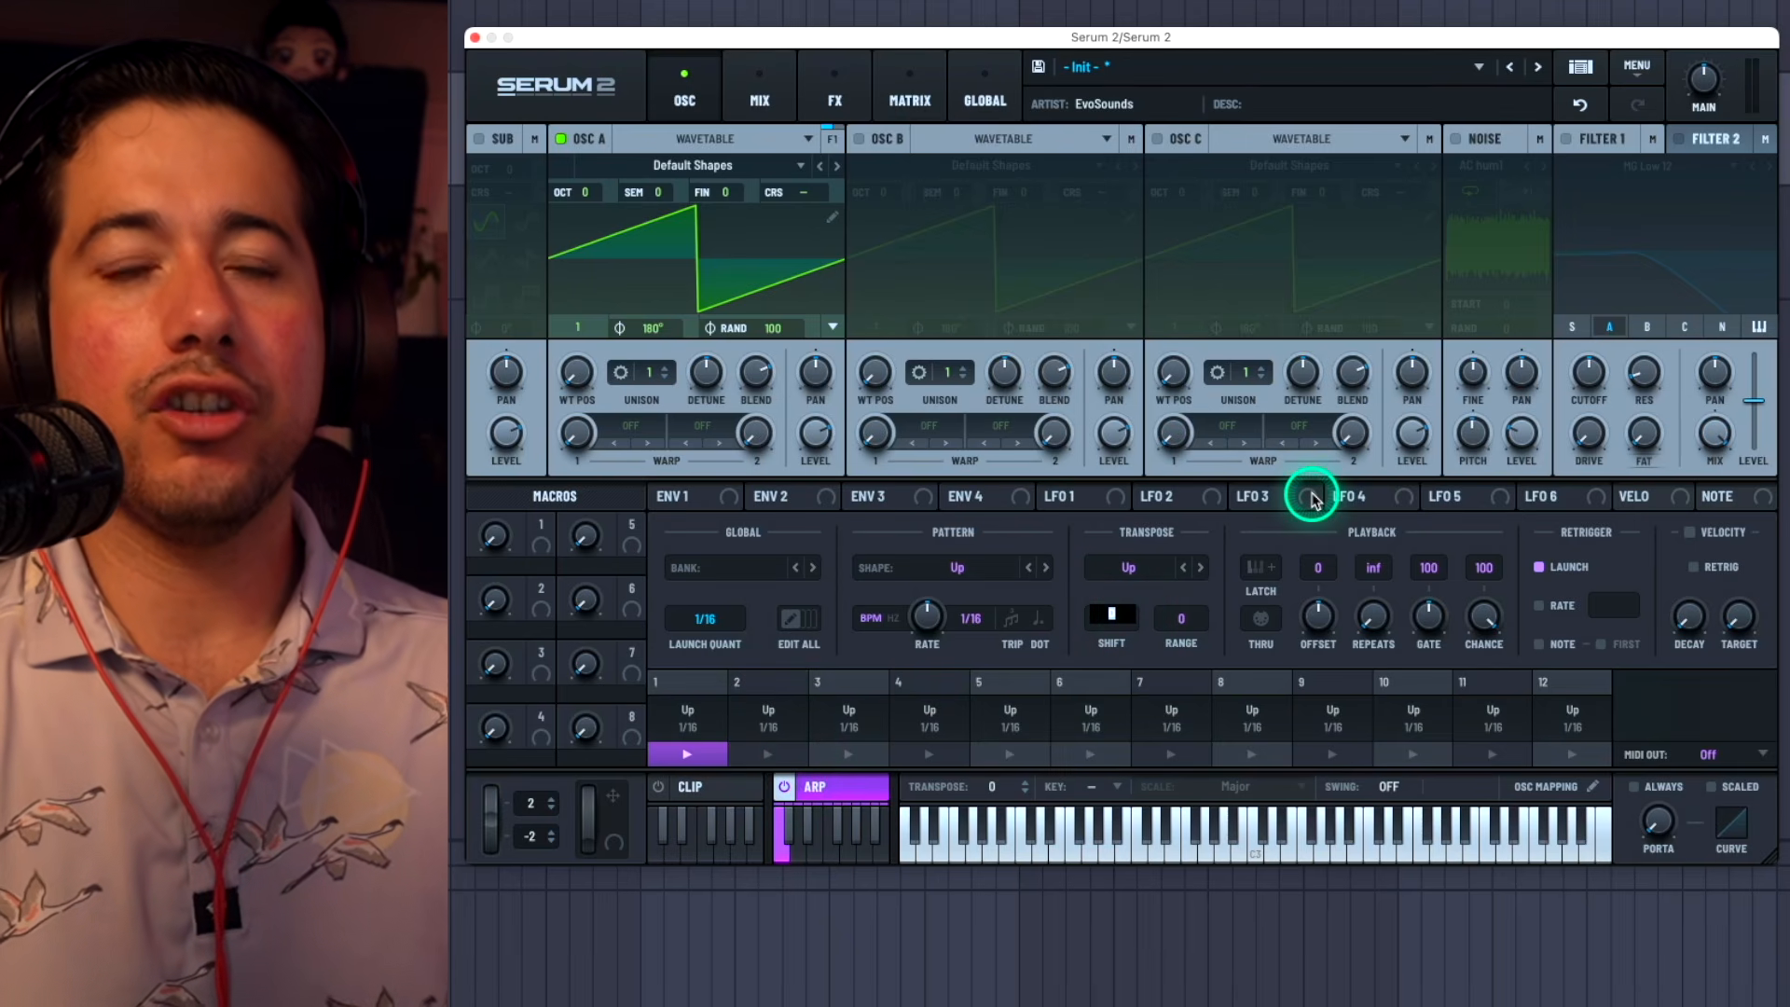
text(12)
key(Return)
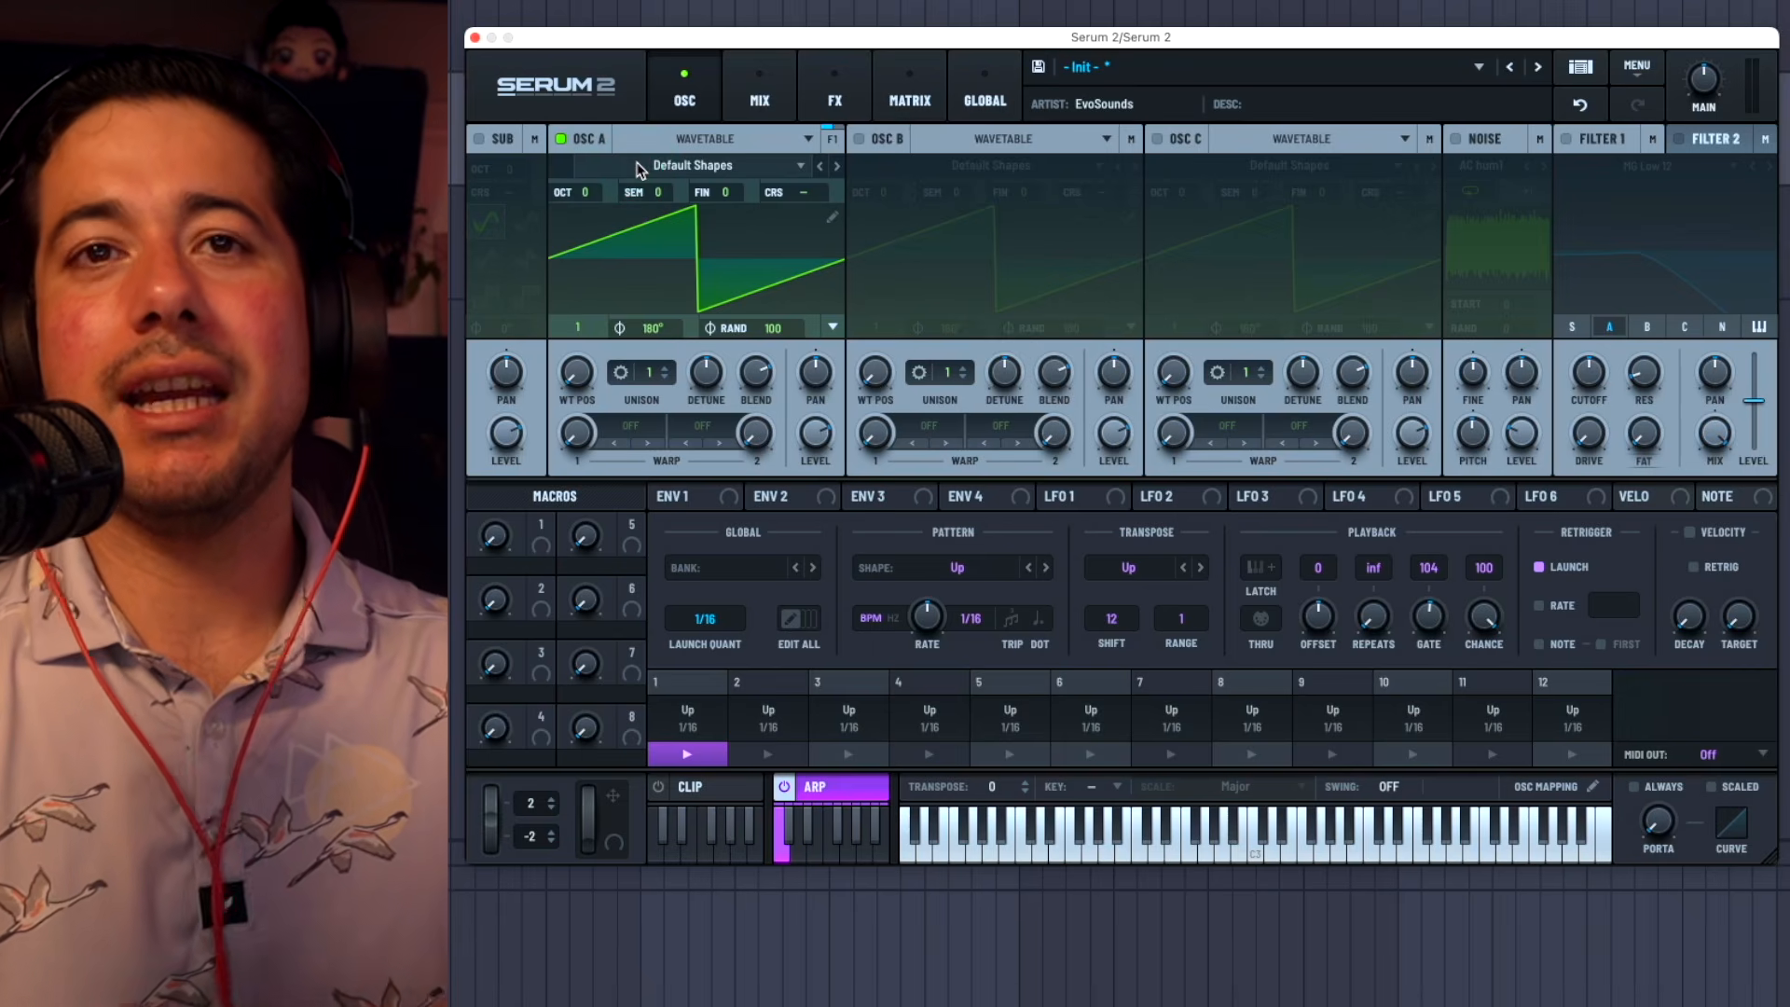
Step: Try to load the Jno wavetable from the Analog category into OSC A
click(640, 169)
mouse_move(619, 189)
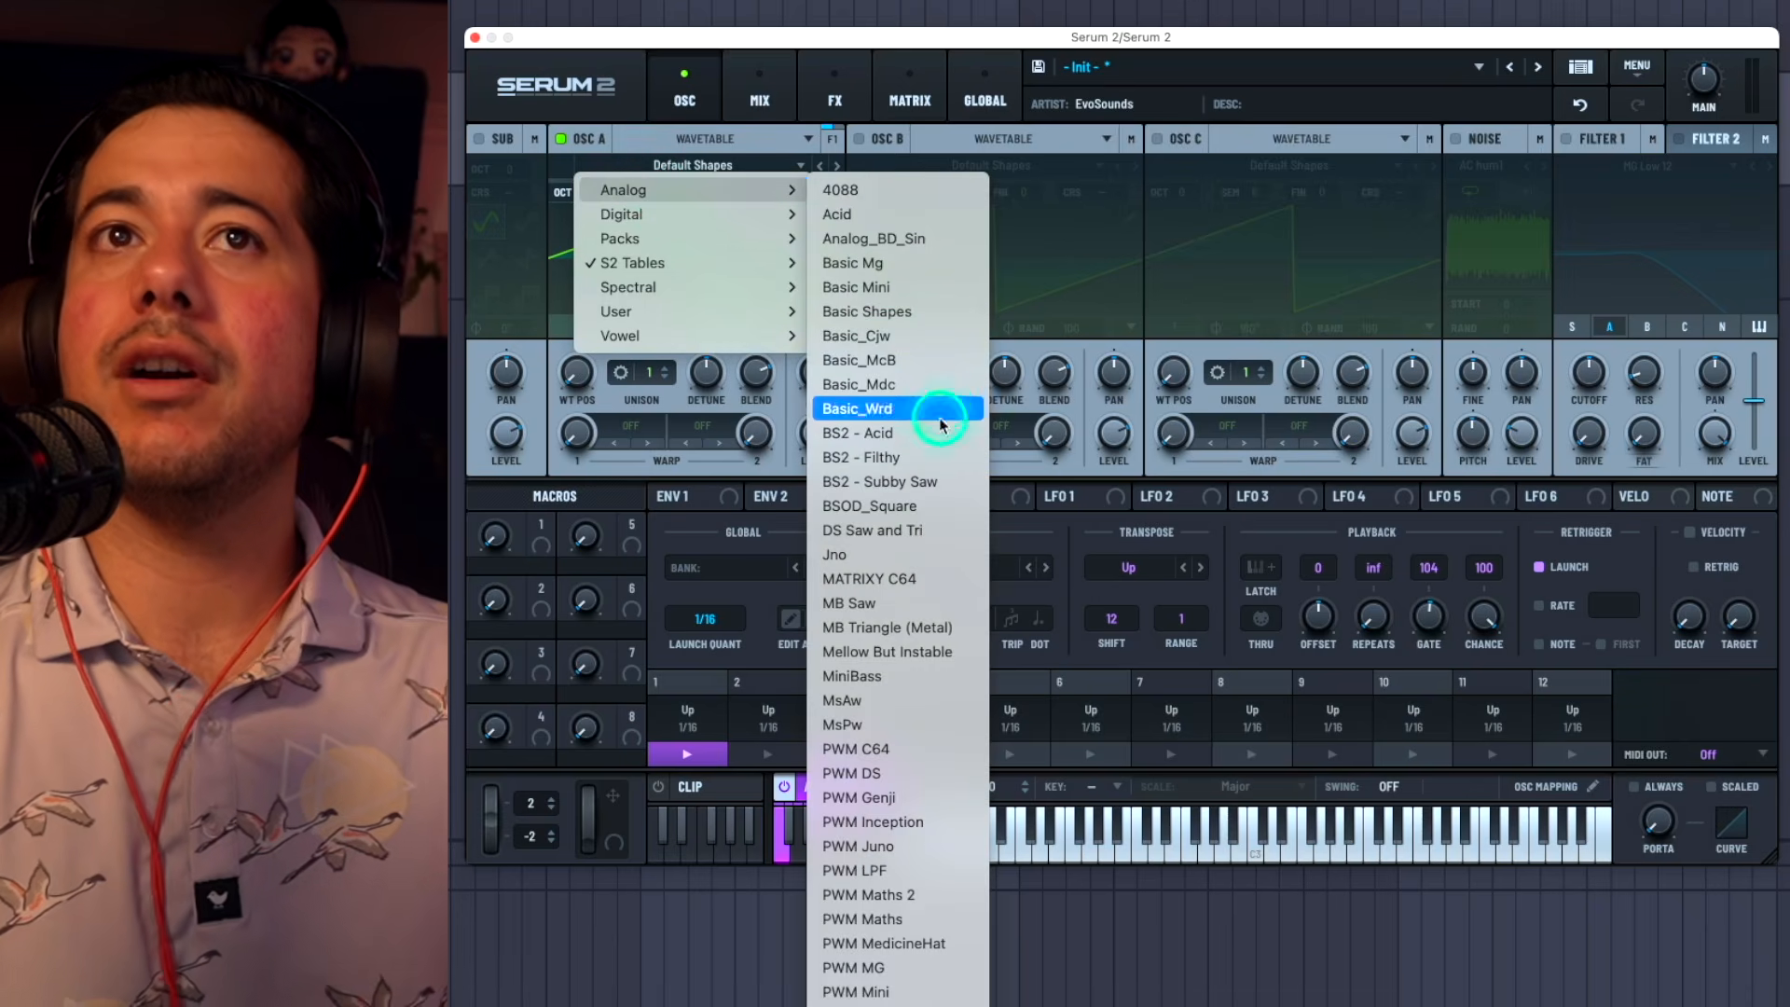
click(854, 556)
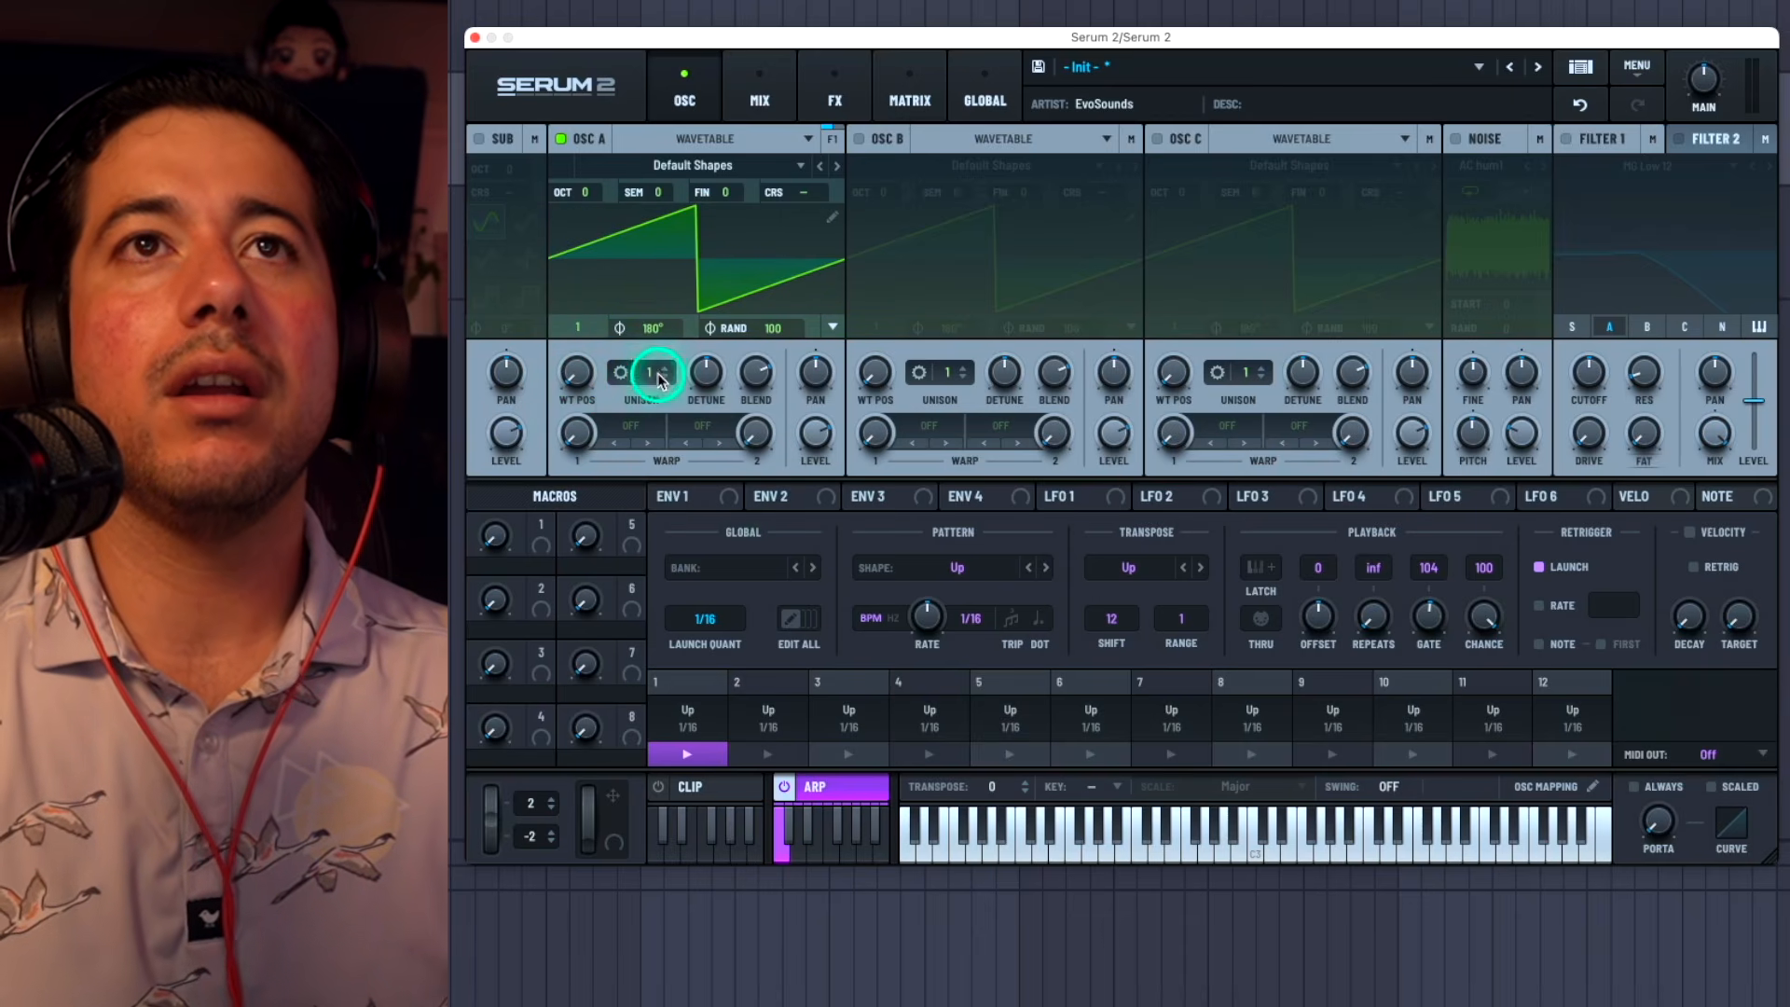
Step: Set OSC A to two unison voices and lower its octave to -2
drag(655, 380, 673, 483)
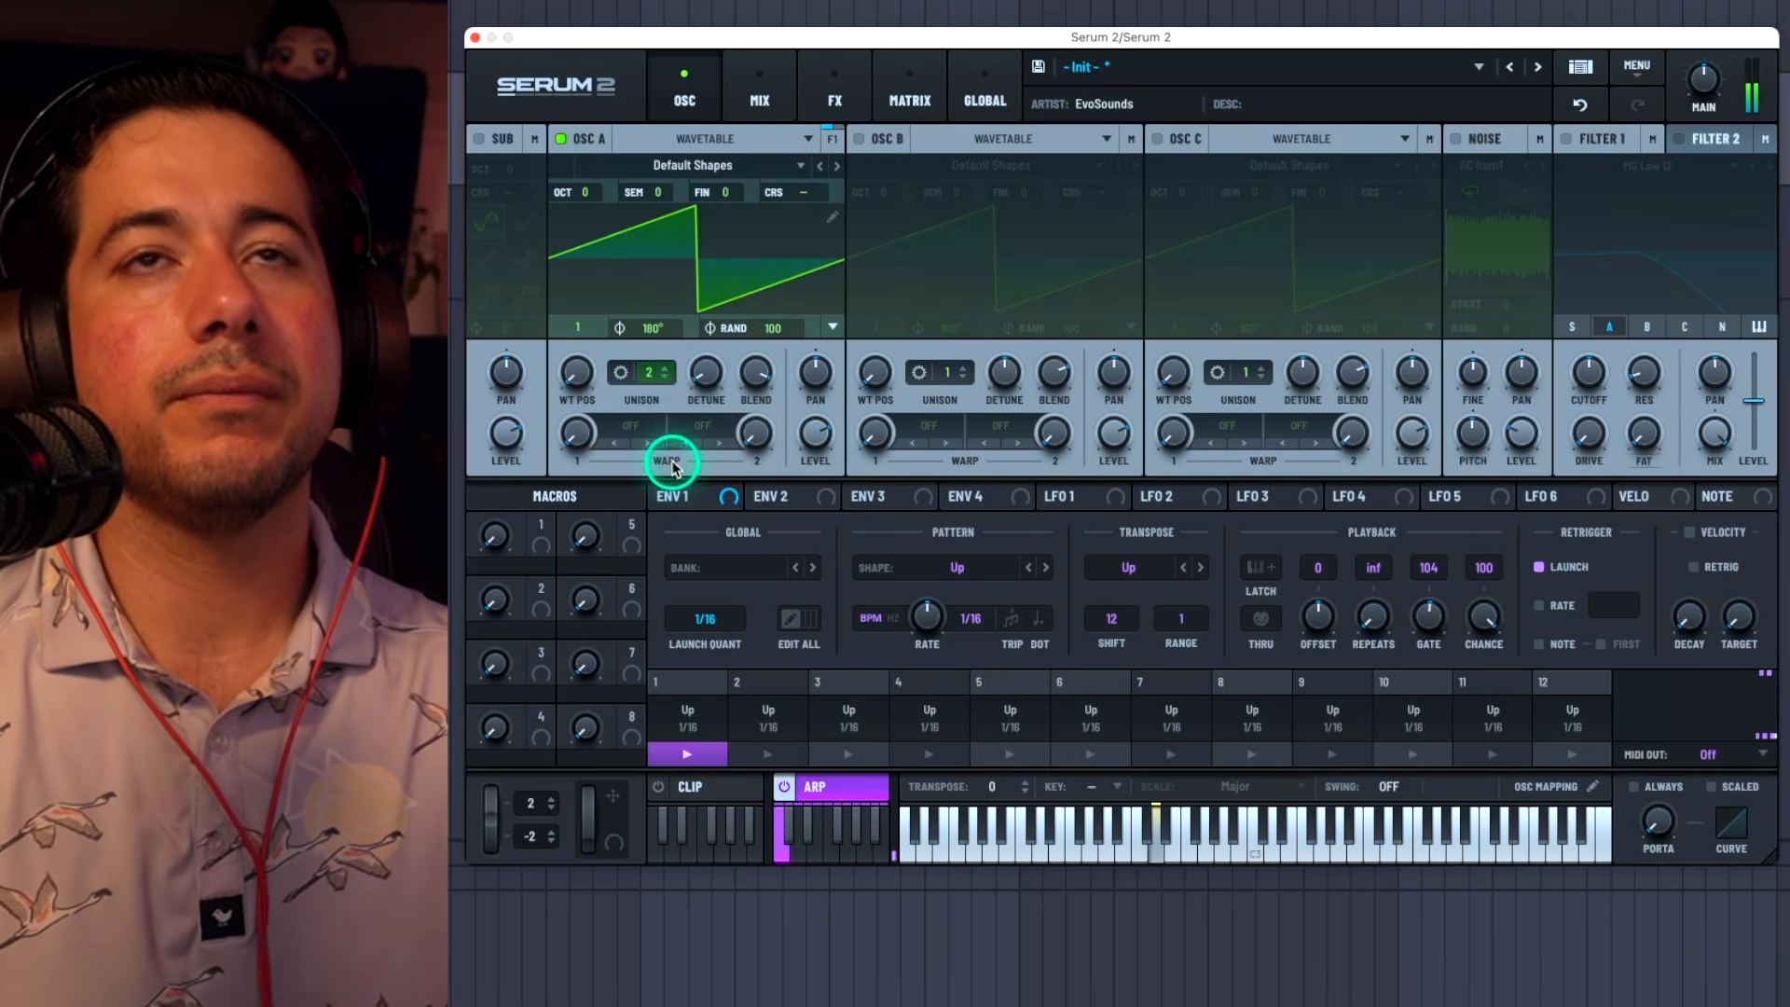
click(592, 194)
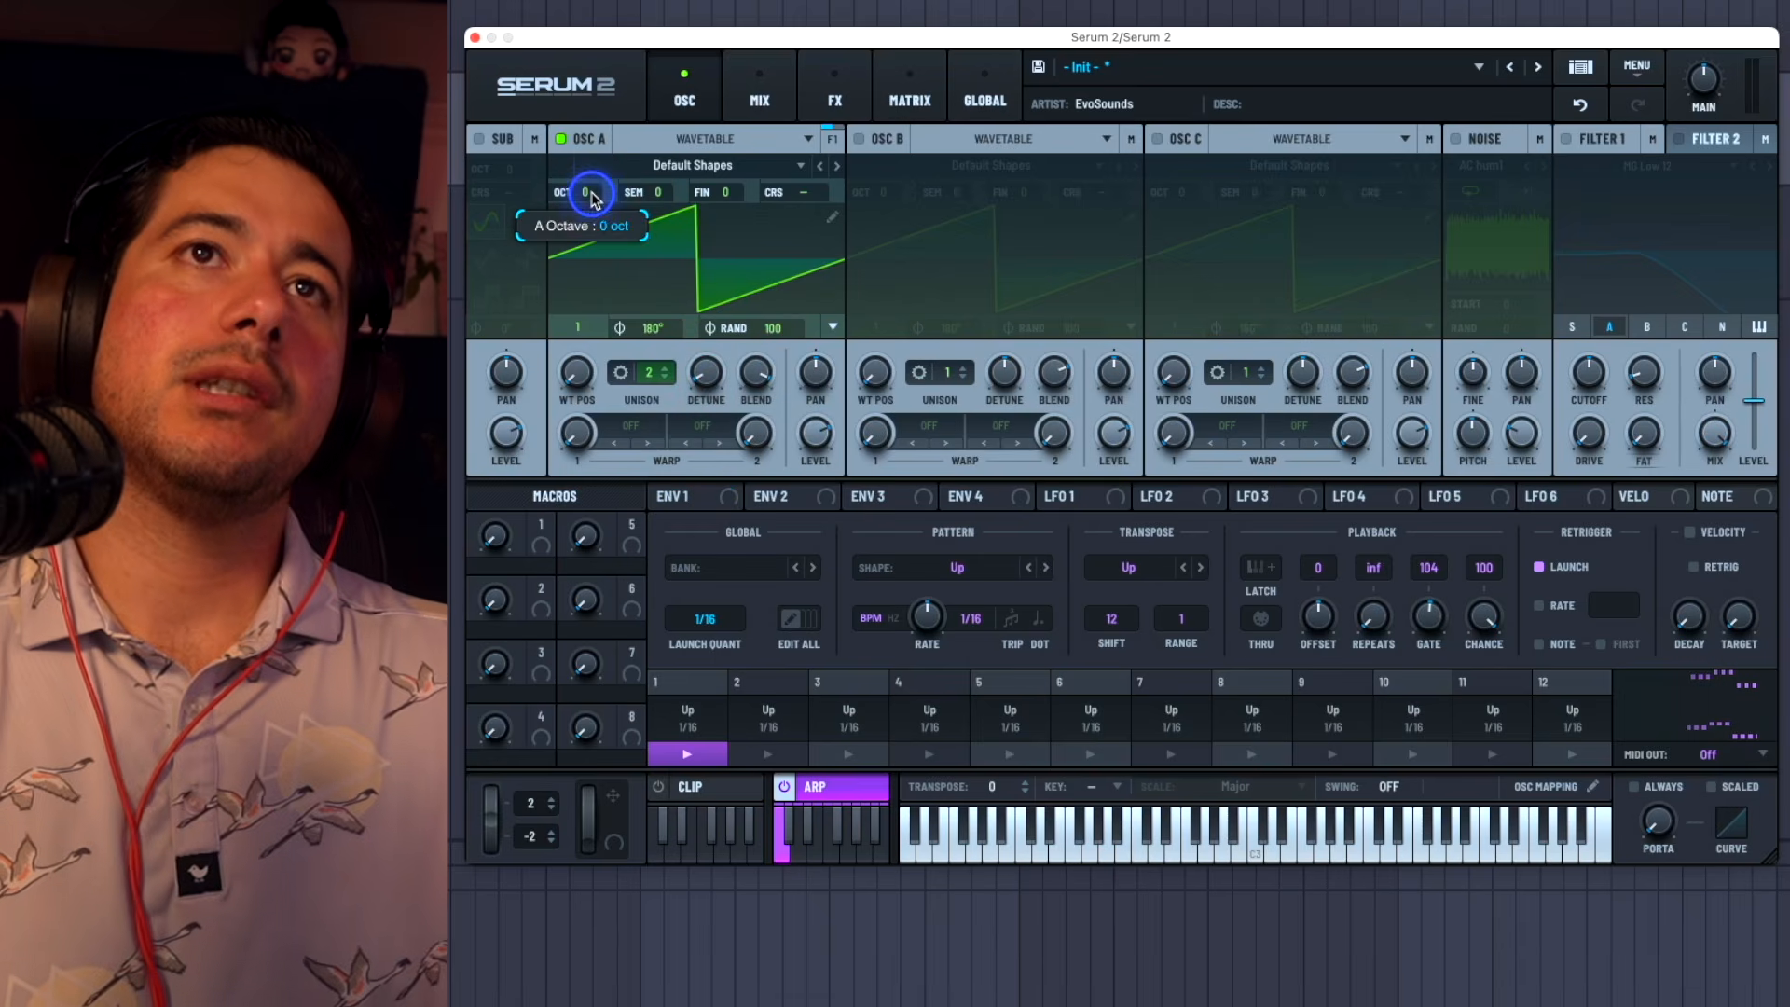
drag(582, 247, 579, 239)
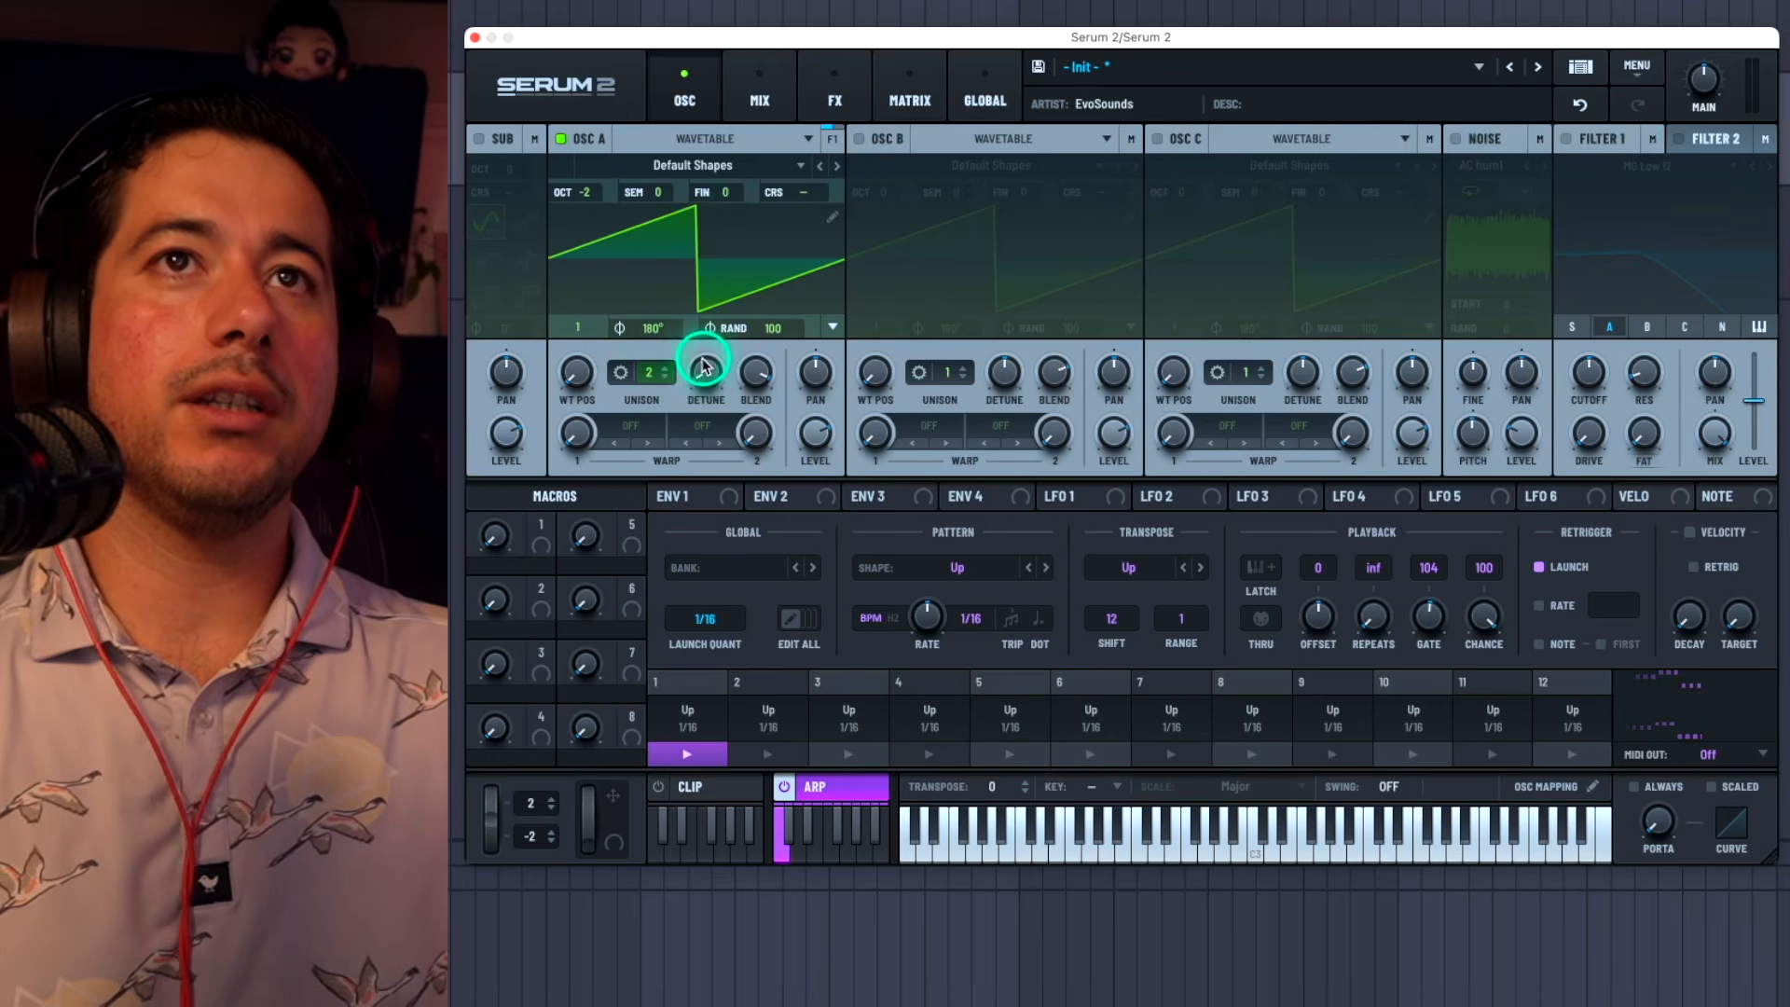
drag(586, 192, 719, 228)
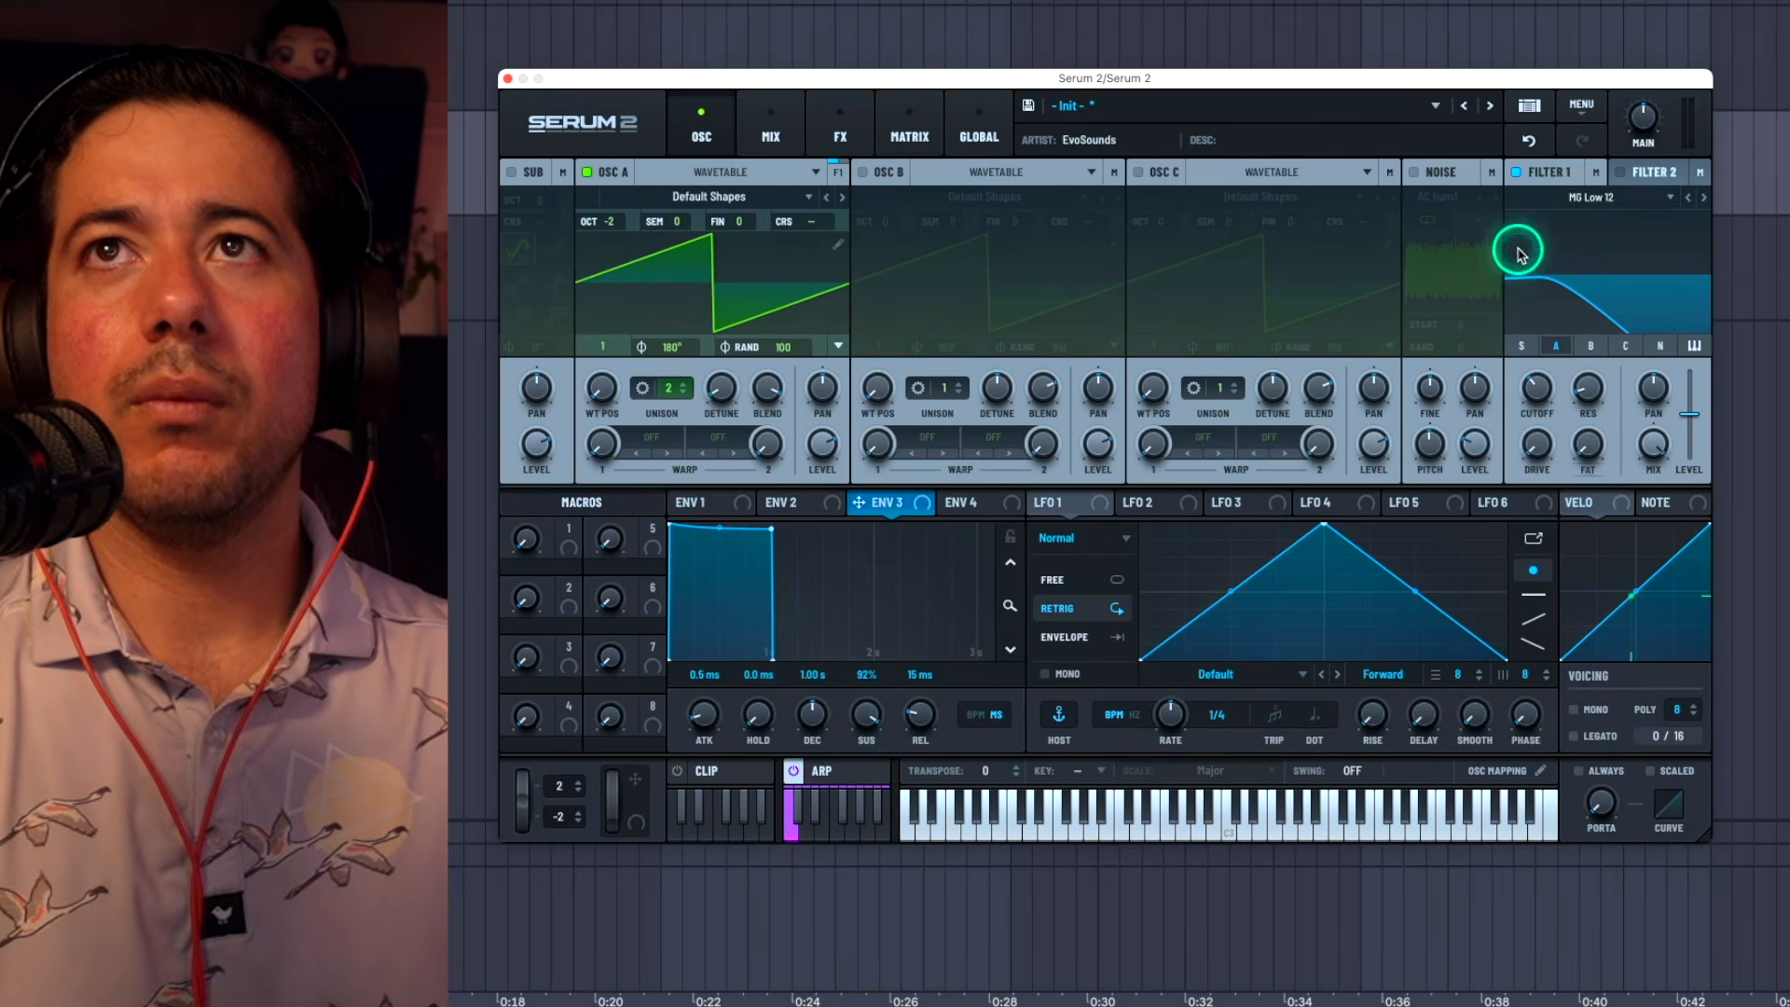
Step: Change Filter 1 to the MG Ladder type from the S2 Filters and lower its cutoff
click(1591, 197)
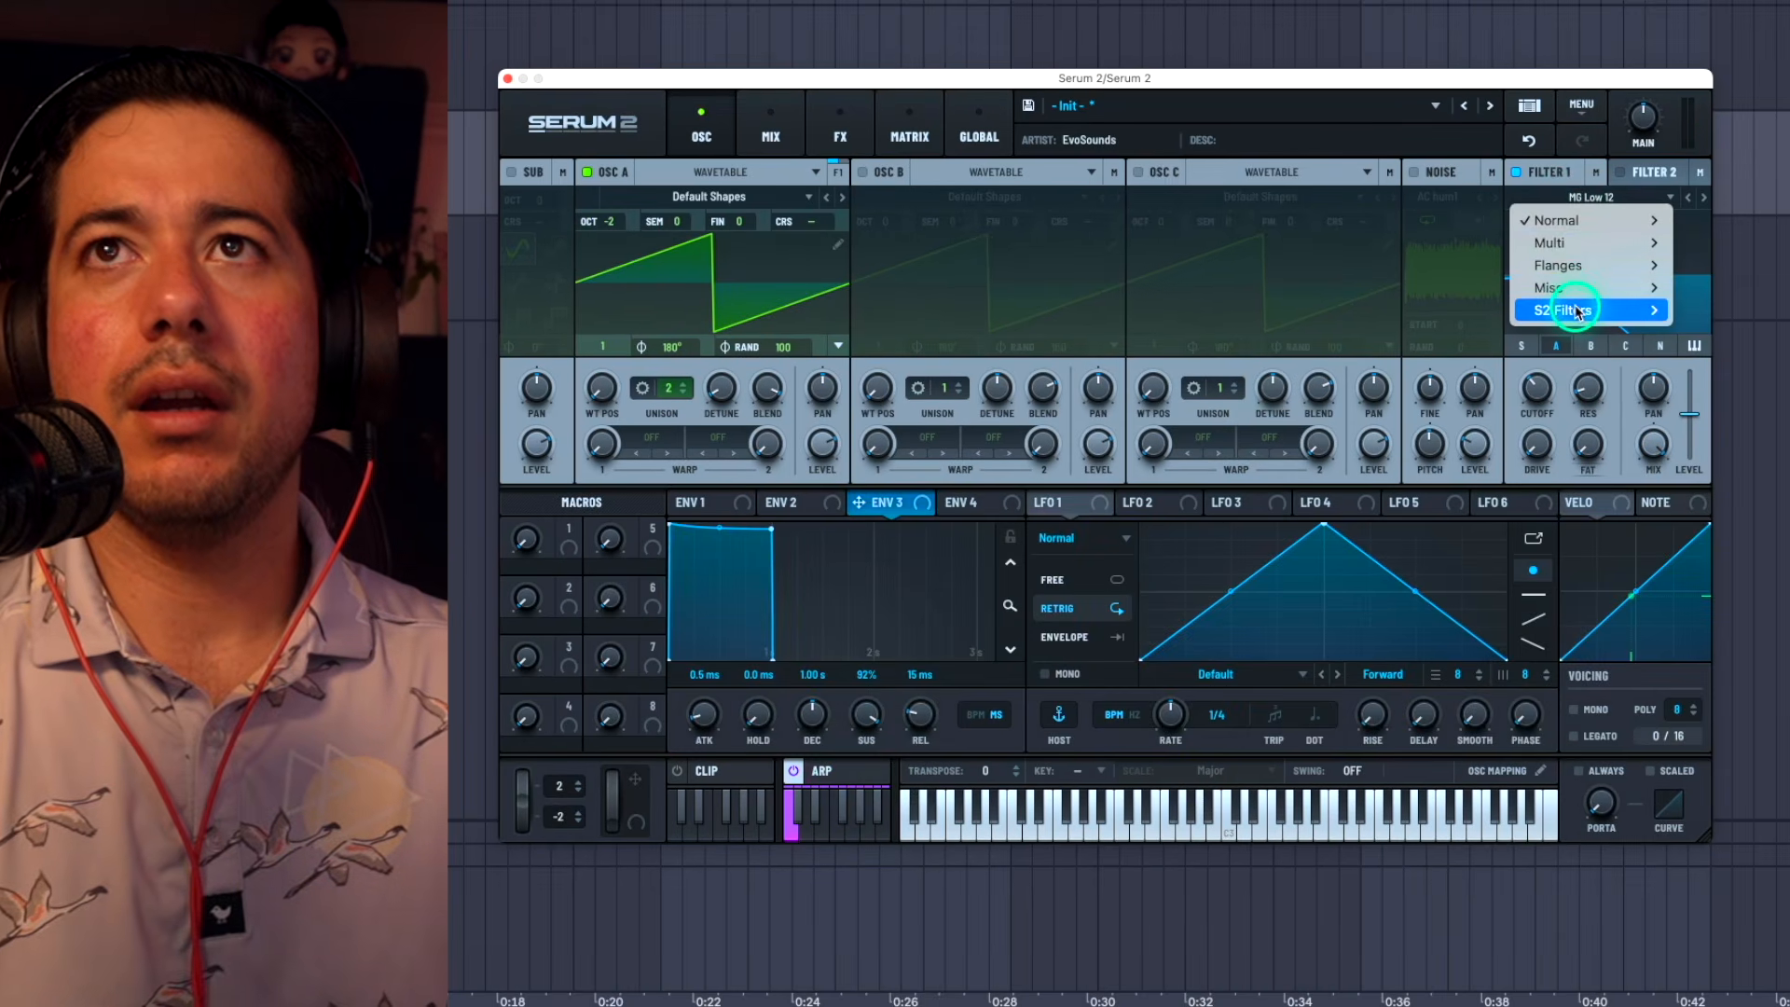
mouse_move(1577, 310)
click(1720, 372)
click(1549, 380)
drag(1552, 380, 1578, 301)
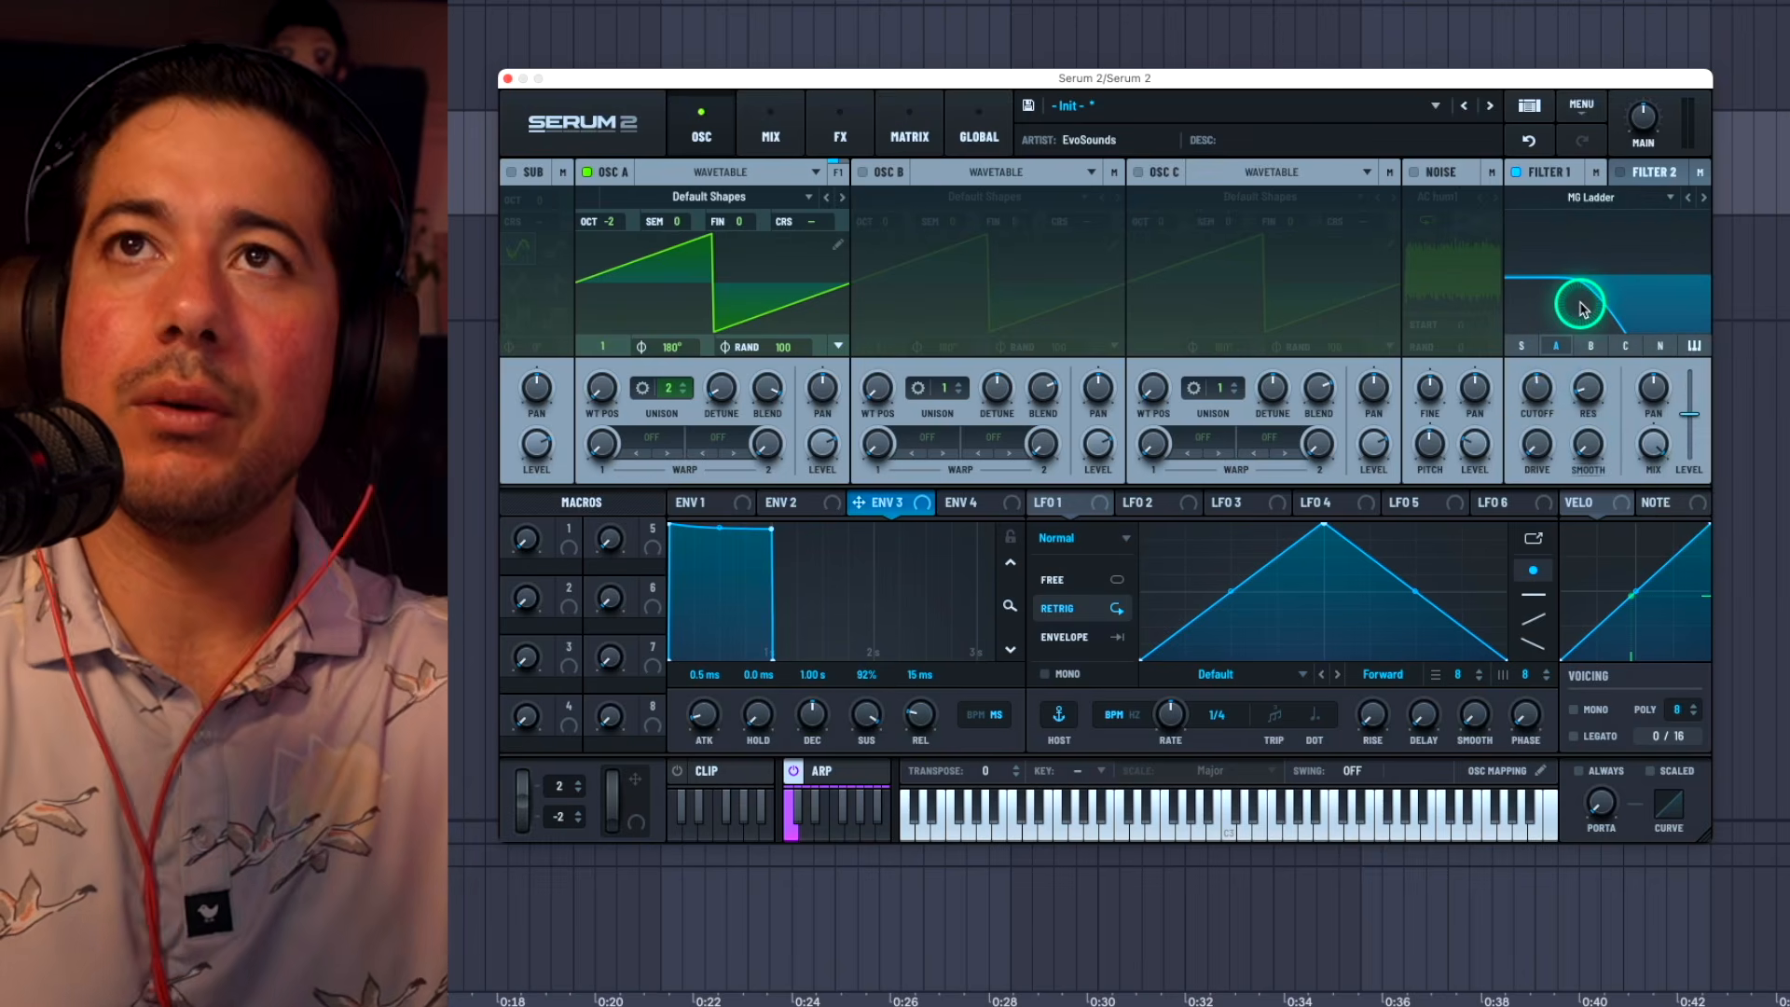
drag(1566, 387, 1514, 496)
drag(1535, 391, 1522, 442)
Step: Modulate the Filter 1 cutoff with ENV 3, using minimum sustain and a 198 ms decay, and fine-tune the cutoff modulation
drag(891, 506, 1533, 388)
click(867, 723)
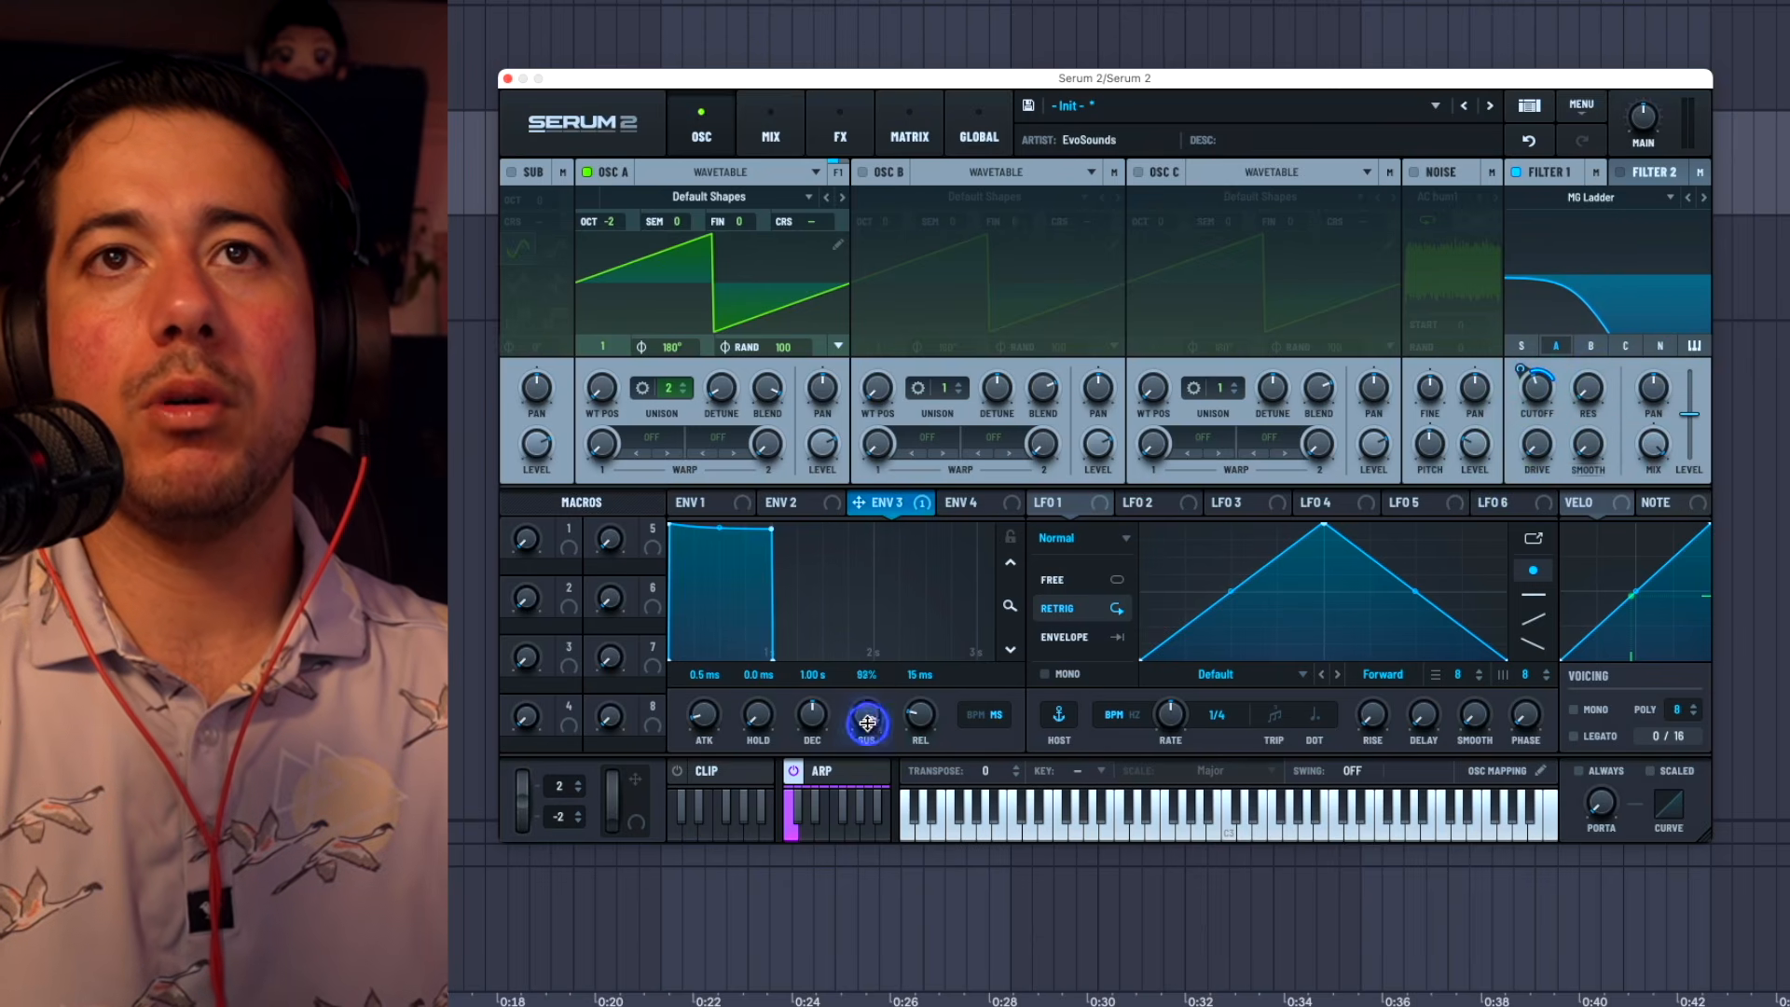
drag(867, 723, 830, 886)
drag(812, 716, 802, 751)
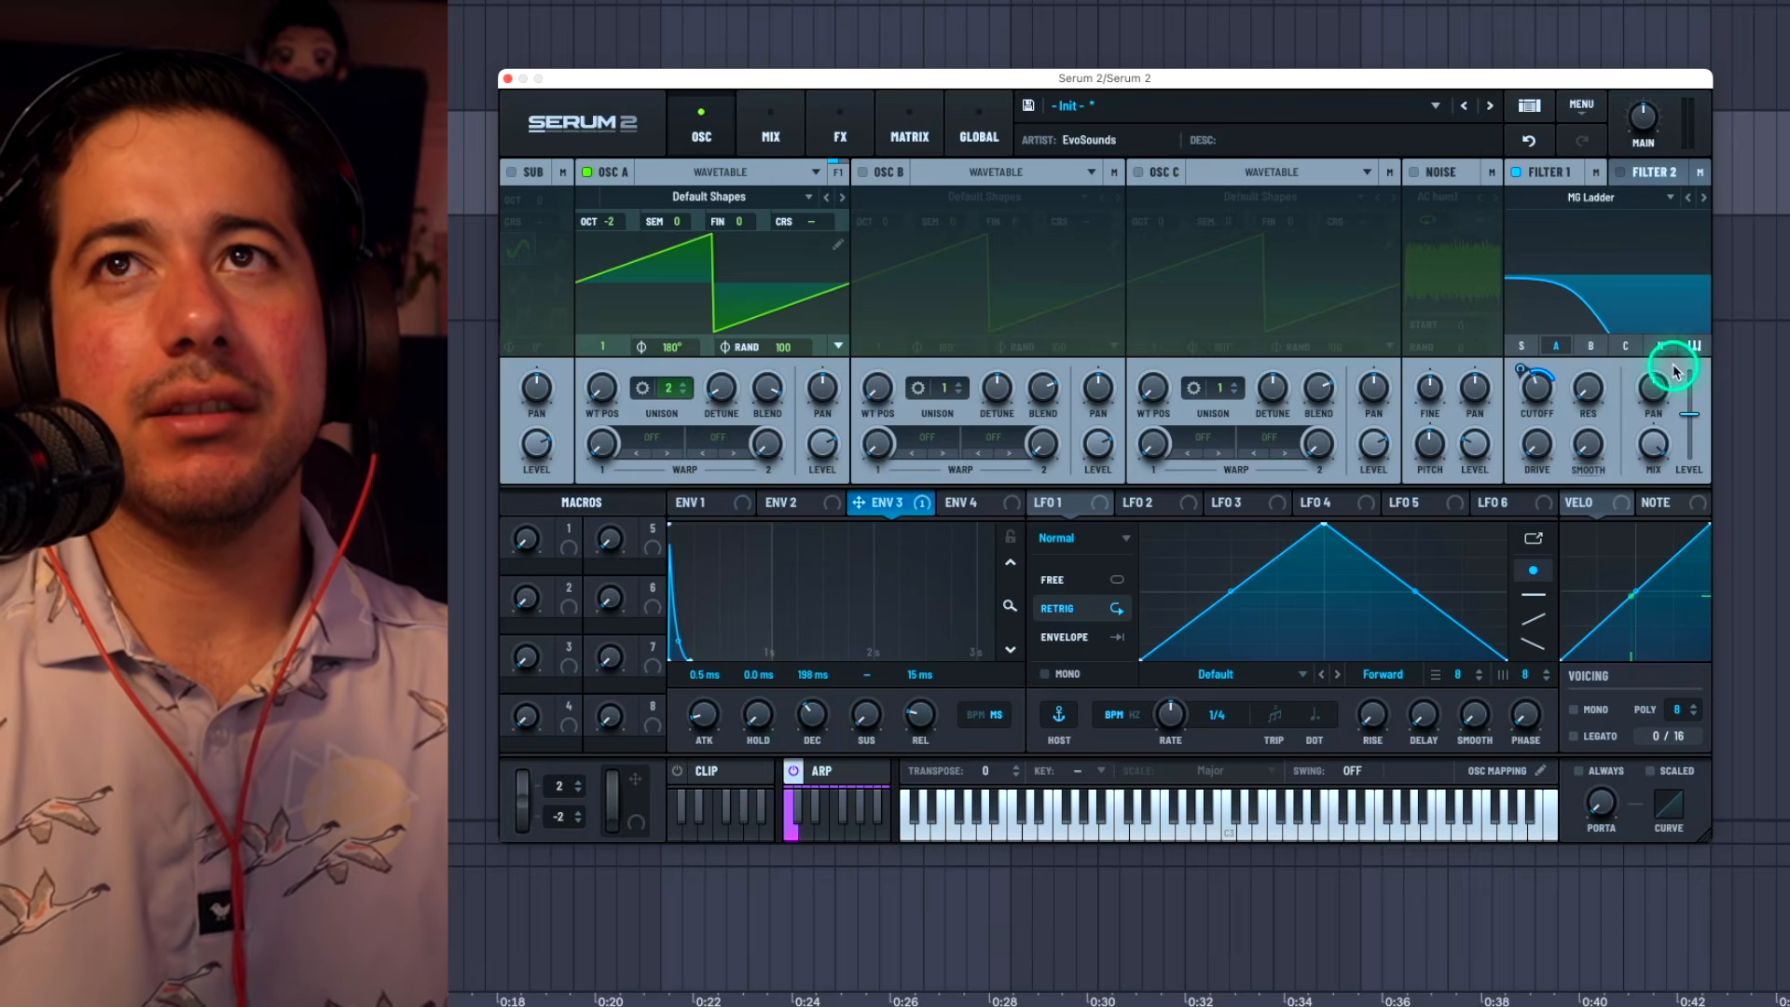
mouse_move(1538, 385)
mouse_down()
mouse_move(1527, 357)
mouse_move(1527, 404)
mouse_move(1526, 365)
mouse_up()
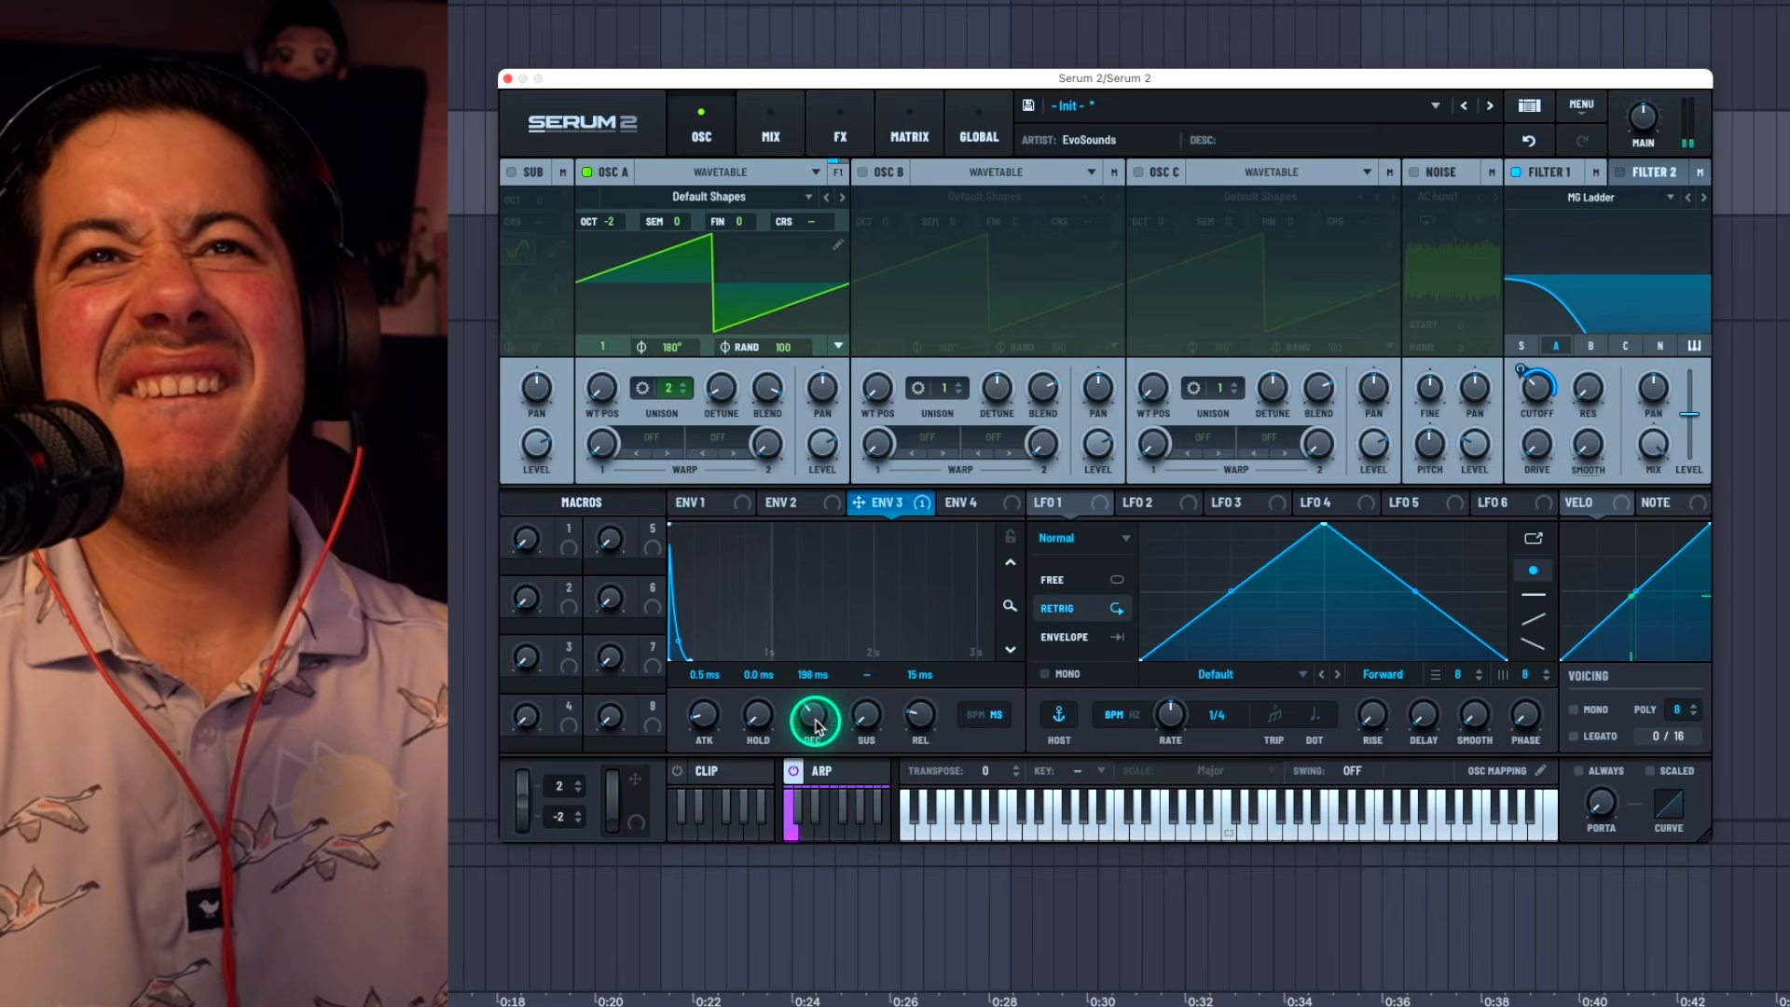
Step: Shape ENV 1 with a sustain of -6.5 dB and a decay of 280 ms
click(731, 498)
drag(859, 719, 855, 779)
drag(823, 694, 819, 739)
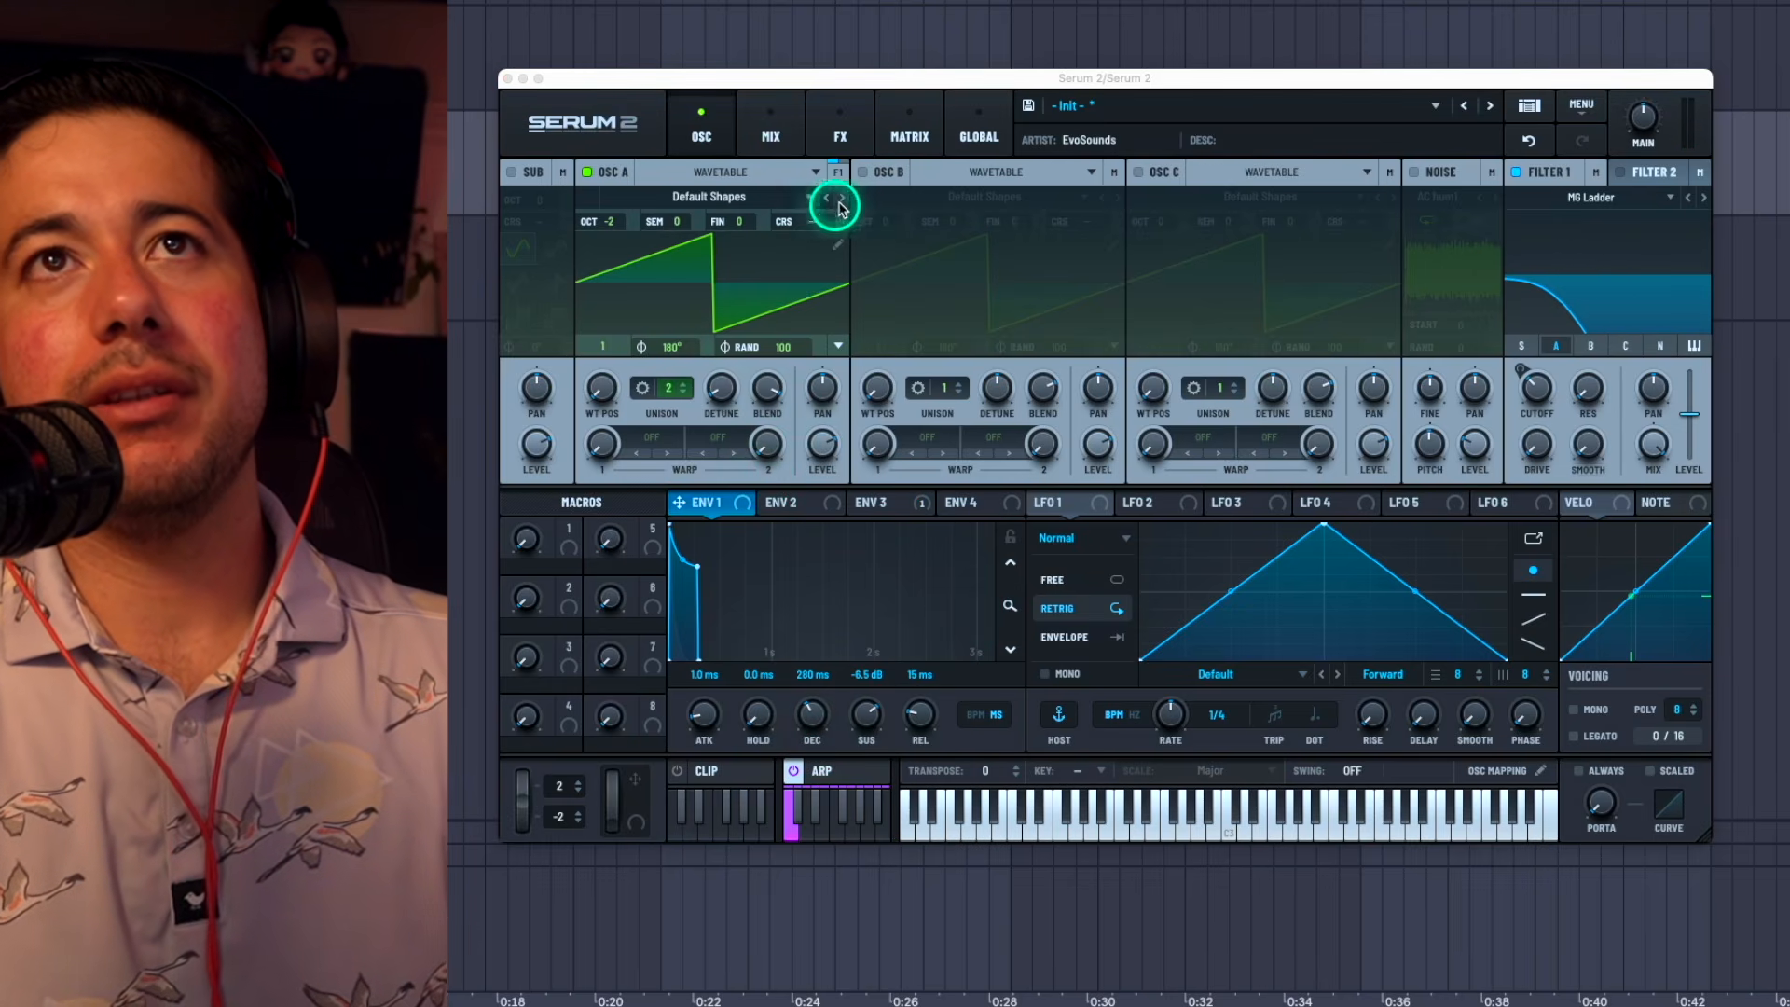
Step: Enable OSC B and give it two unison voices
click(869, 175)
drag(718, 393, 757, 597)
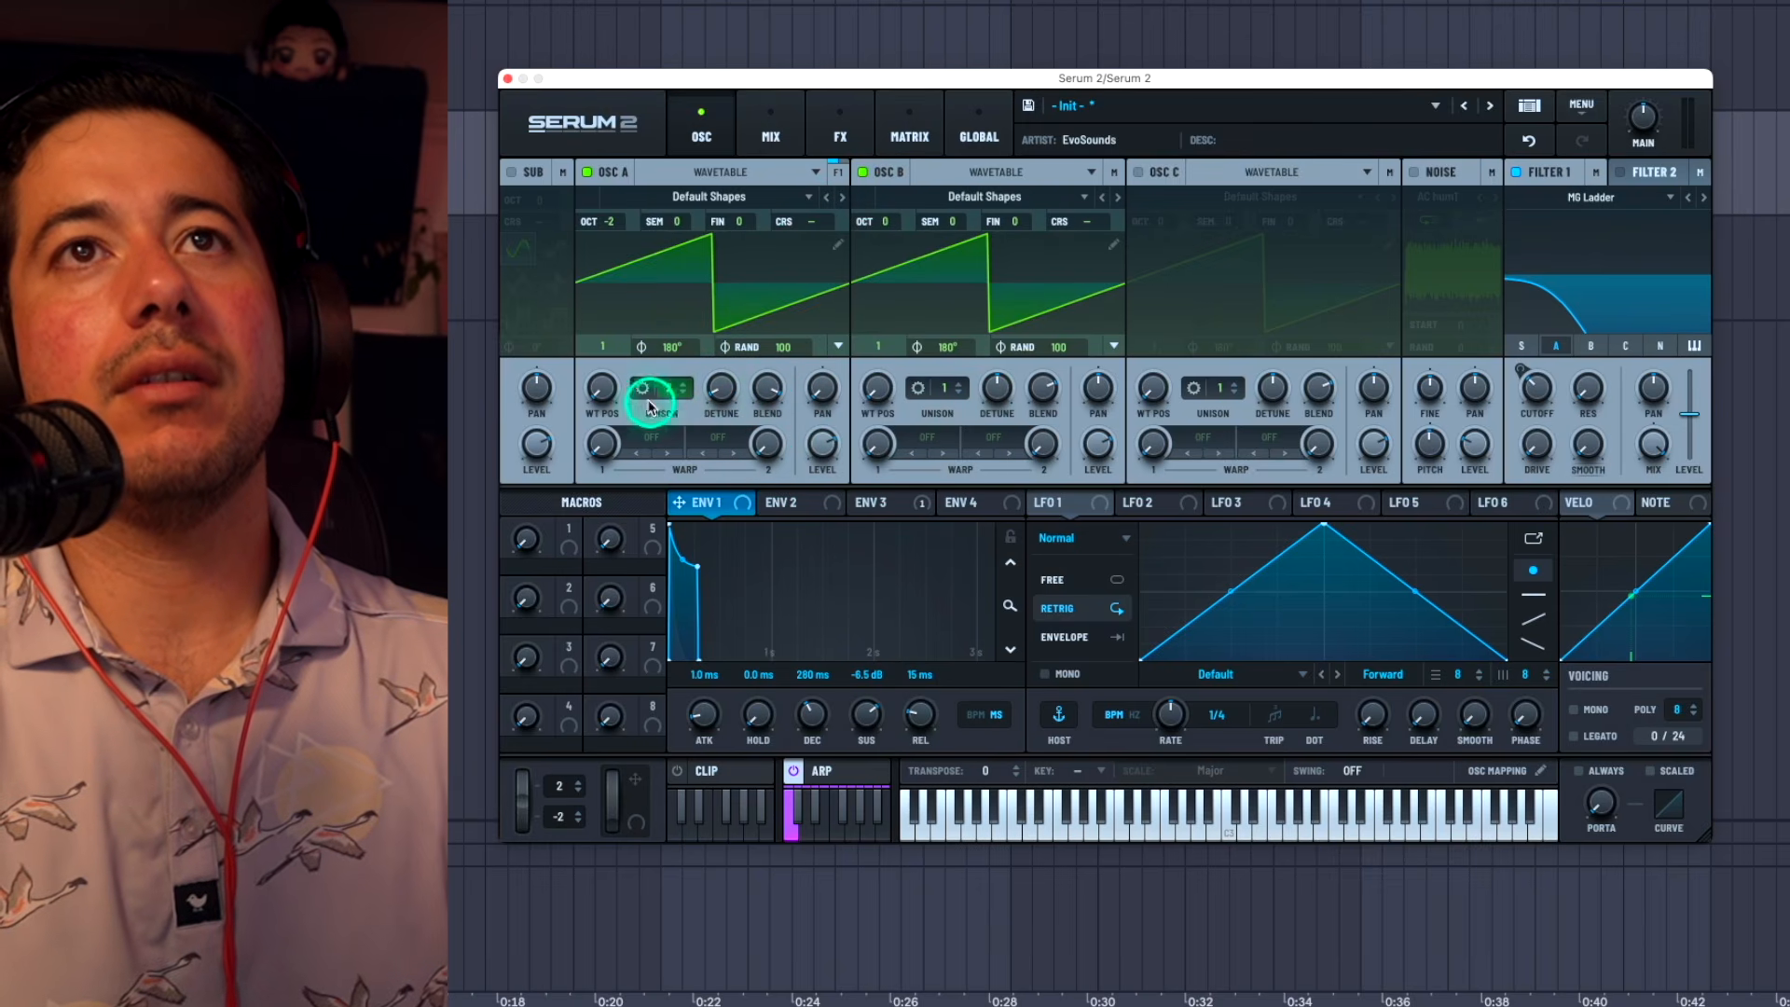
drag(949, 389, 1127, 279)
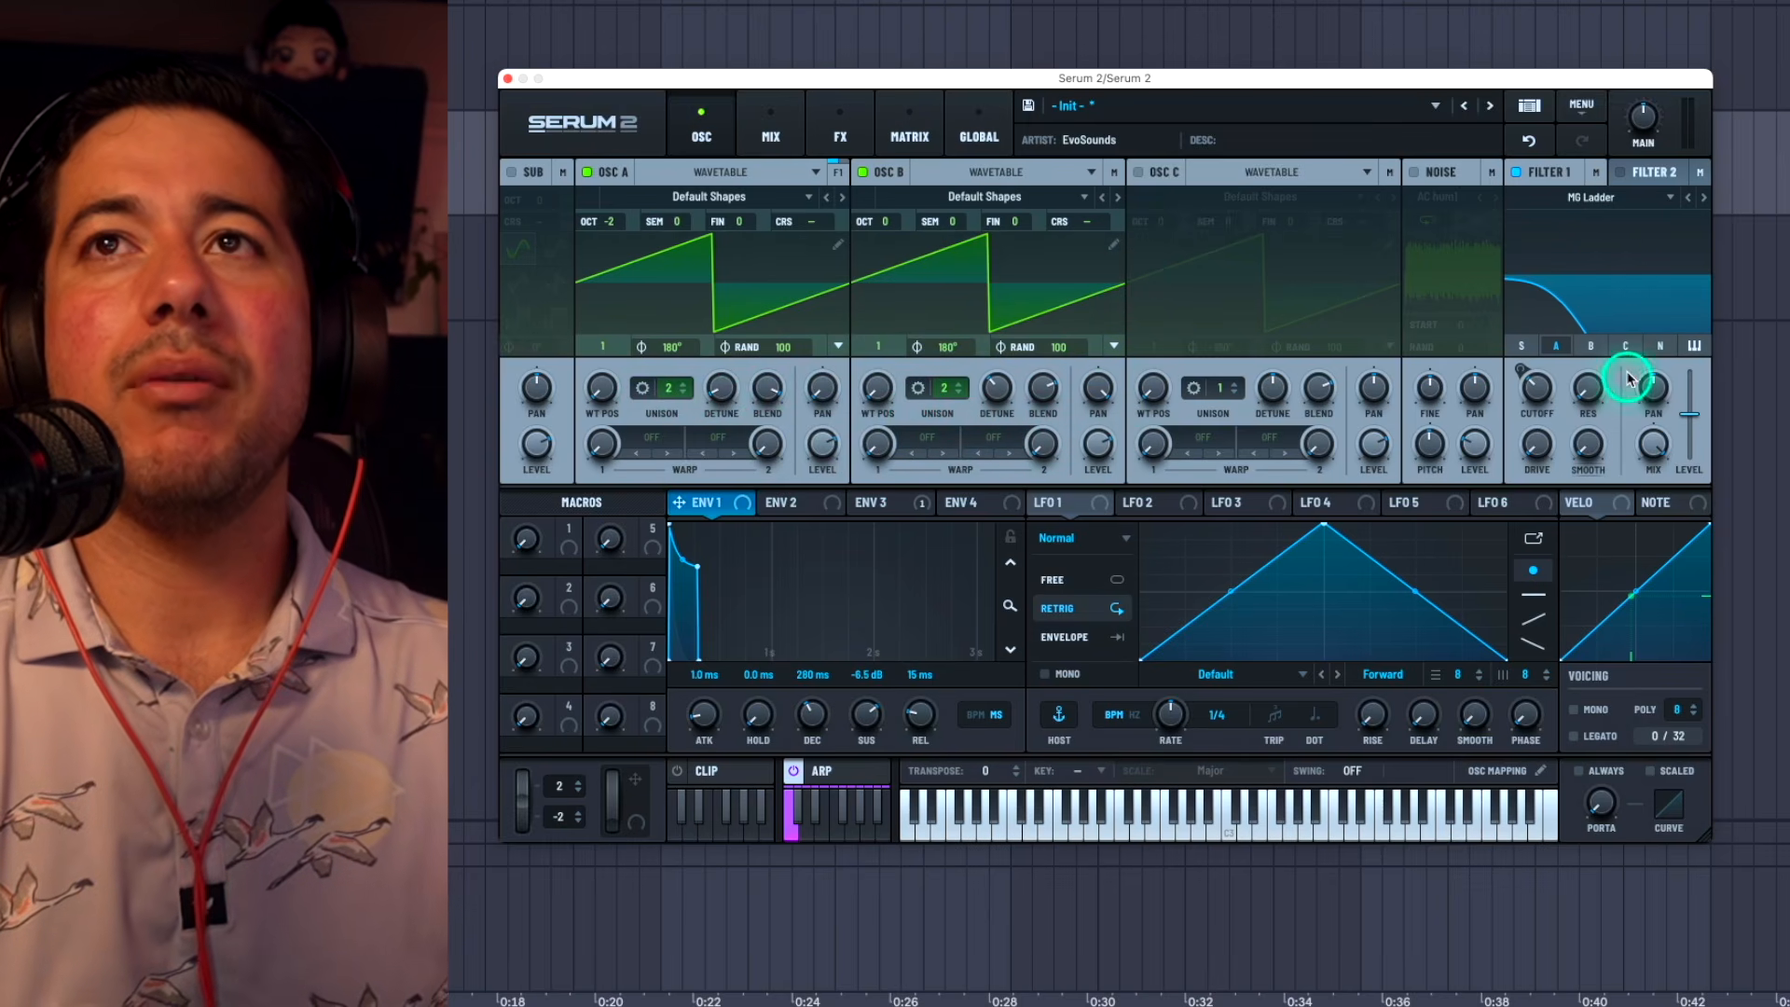
Step: Lower OSC B to octave -2, set its level to about 80%, and fine-tune the Filter 1 cutoff
click(904, 226)
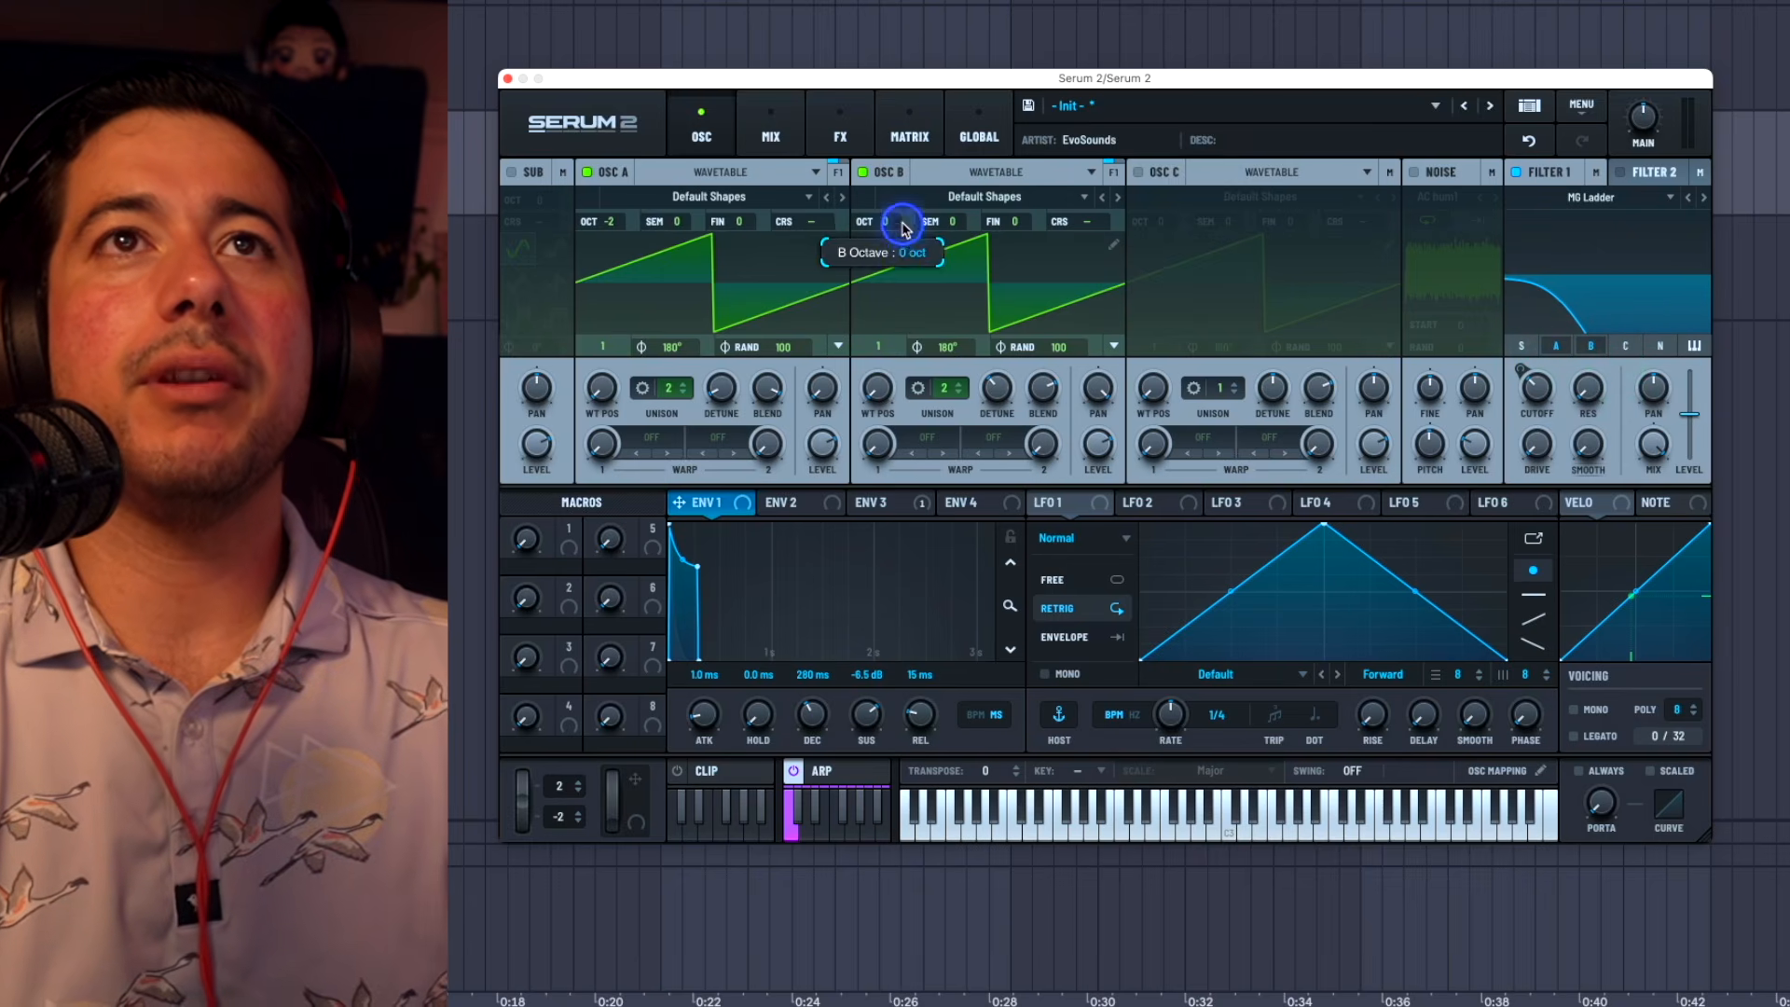
drag(1105, 444, 1109, 441)
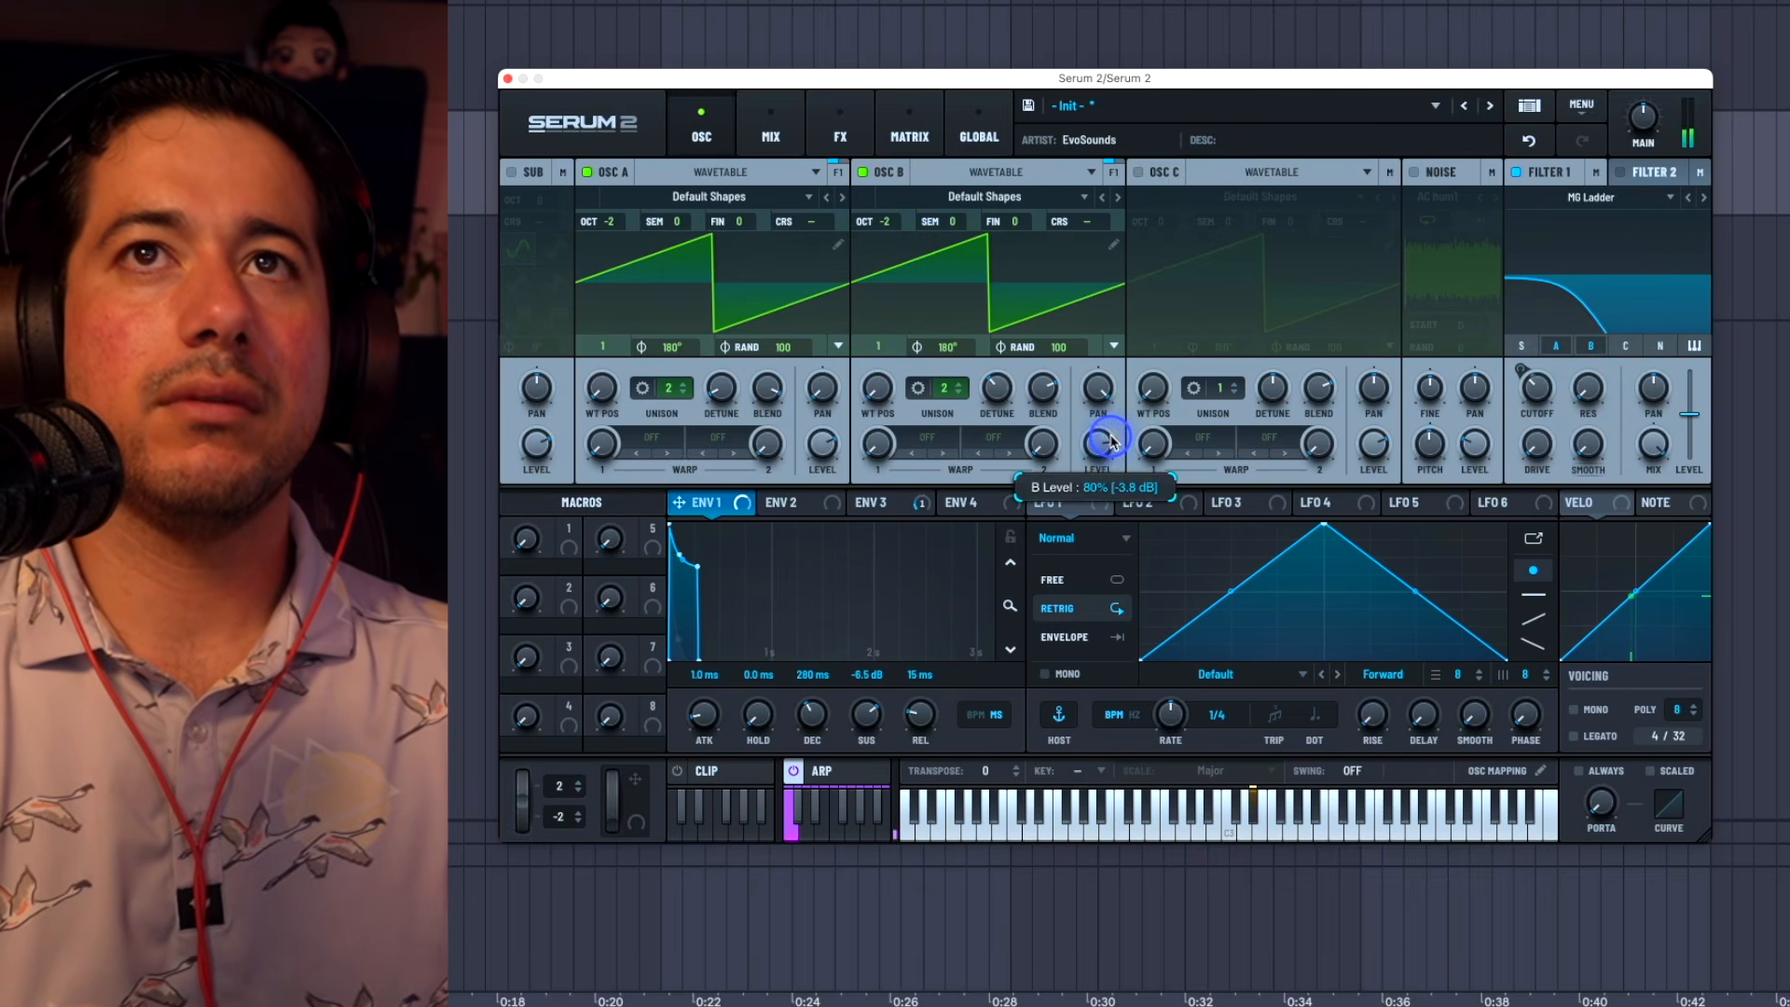
drag(1536, 389, 1535, 393)
Step: Add a Distortion effect to the main FX chain and set its type to Sine Shaper
click(839, 140)
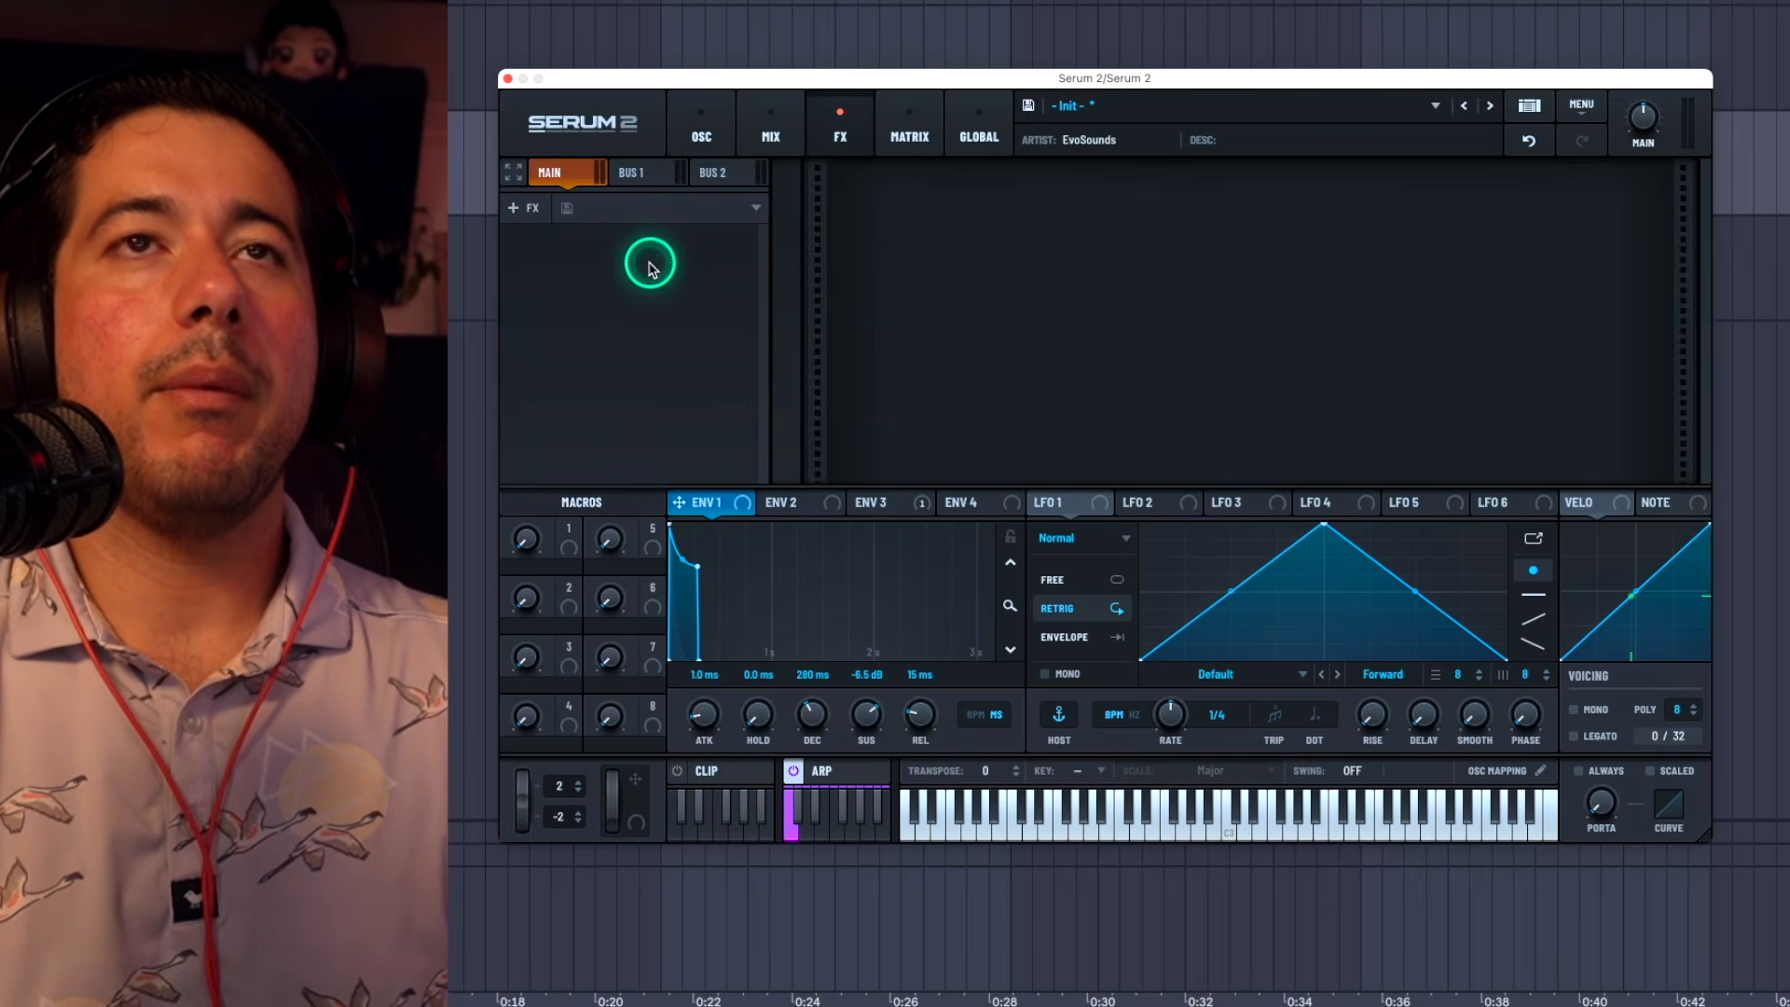
click(648, 266)
click(697, 410)
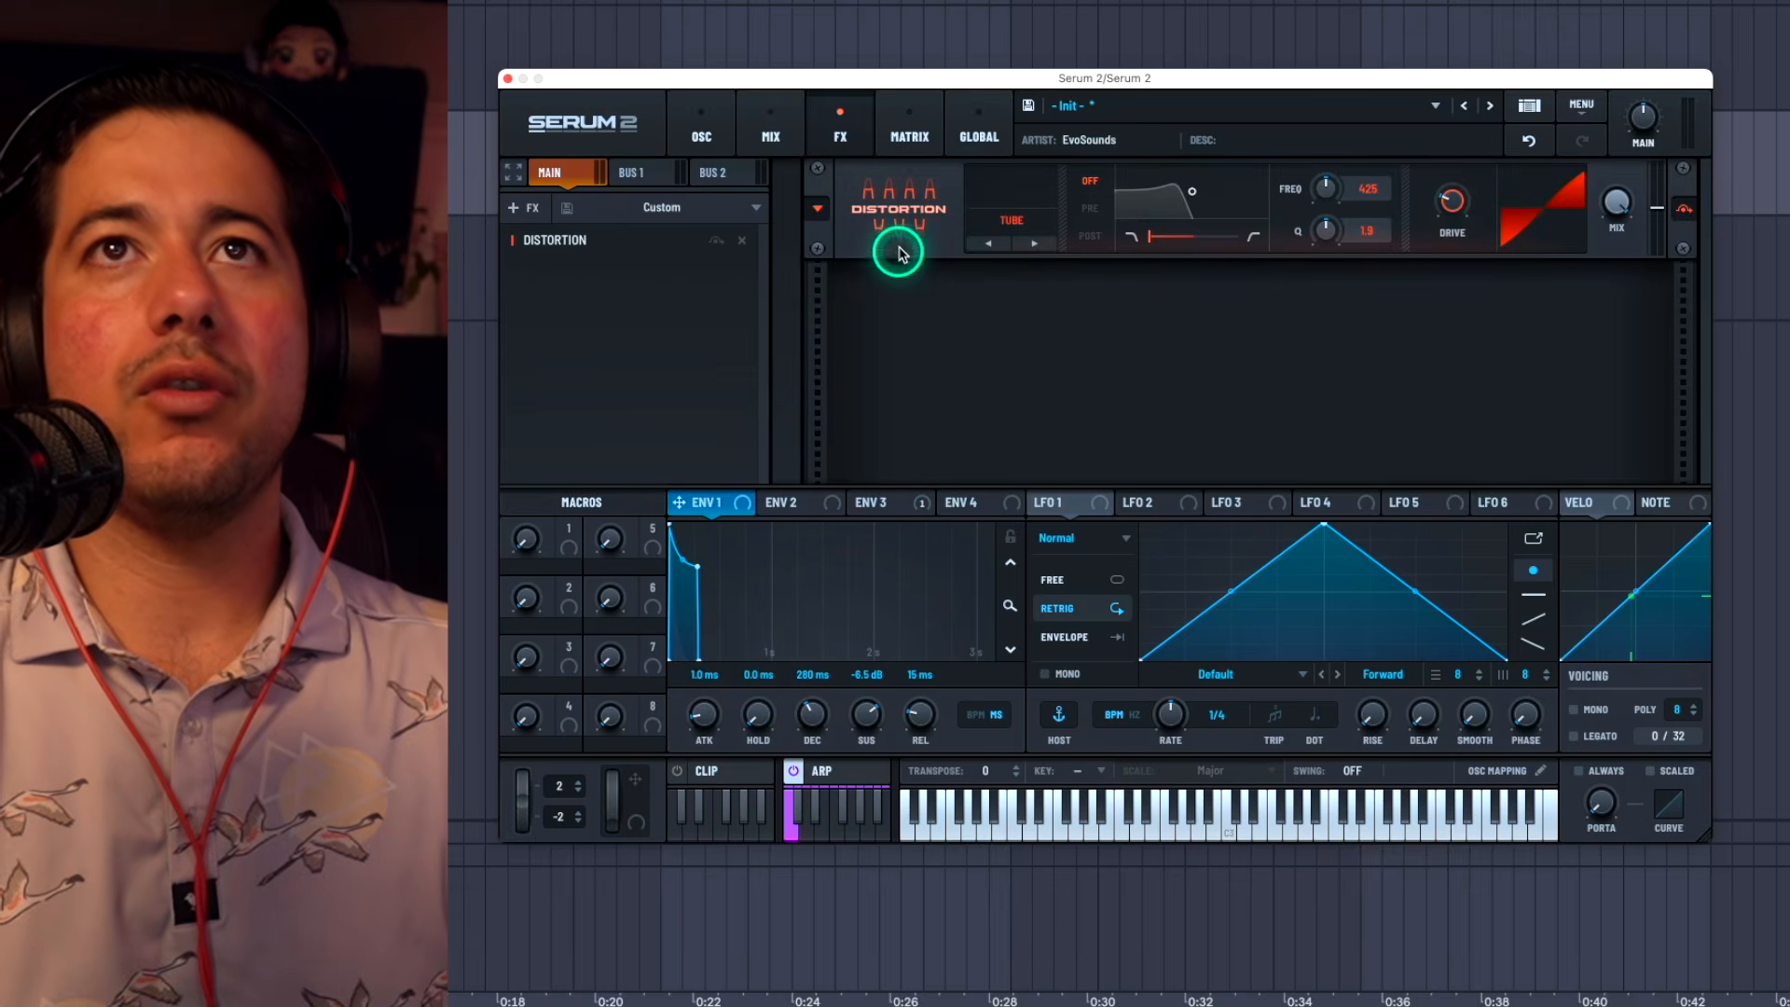
click(991, 211)
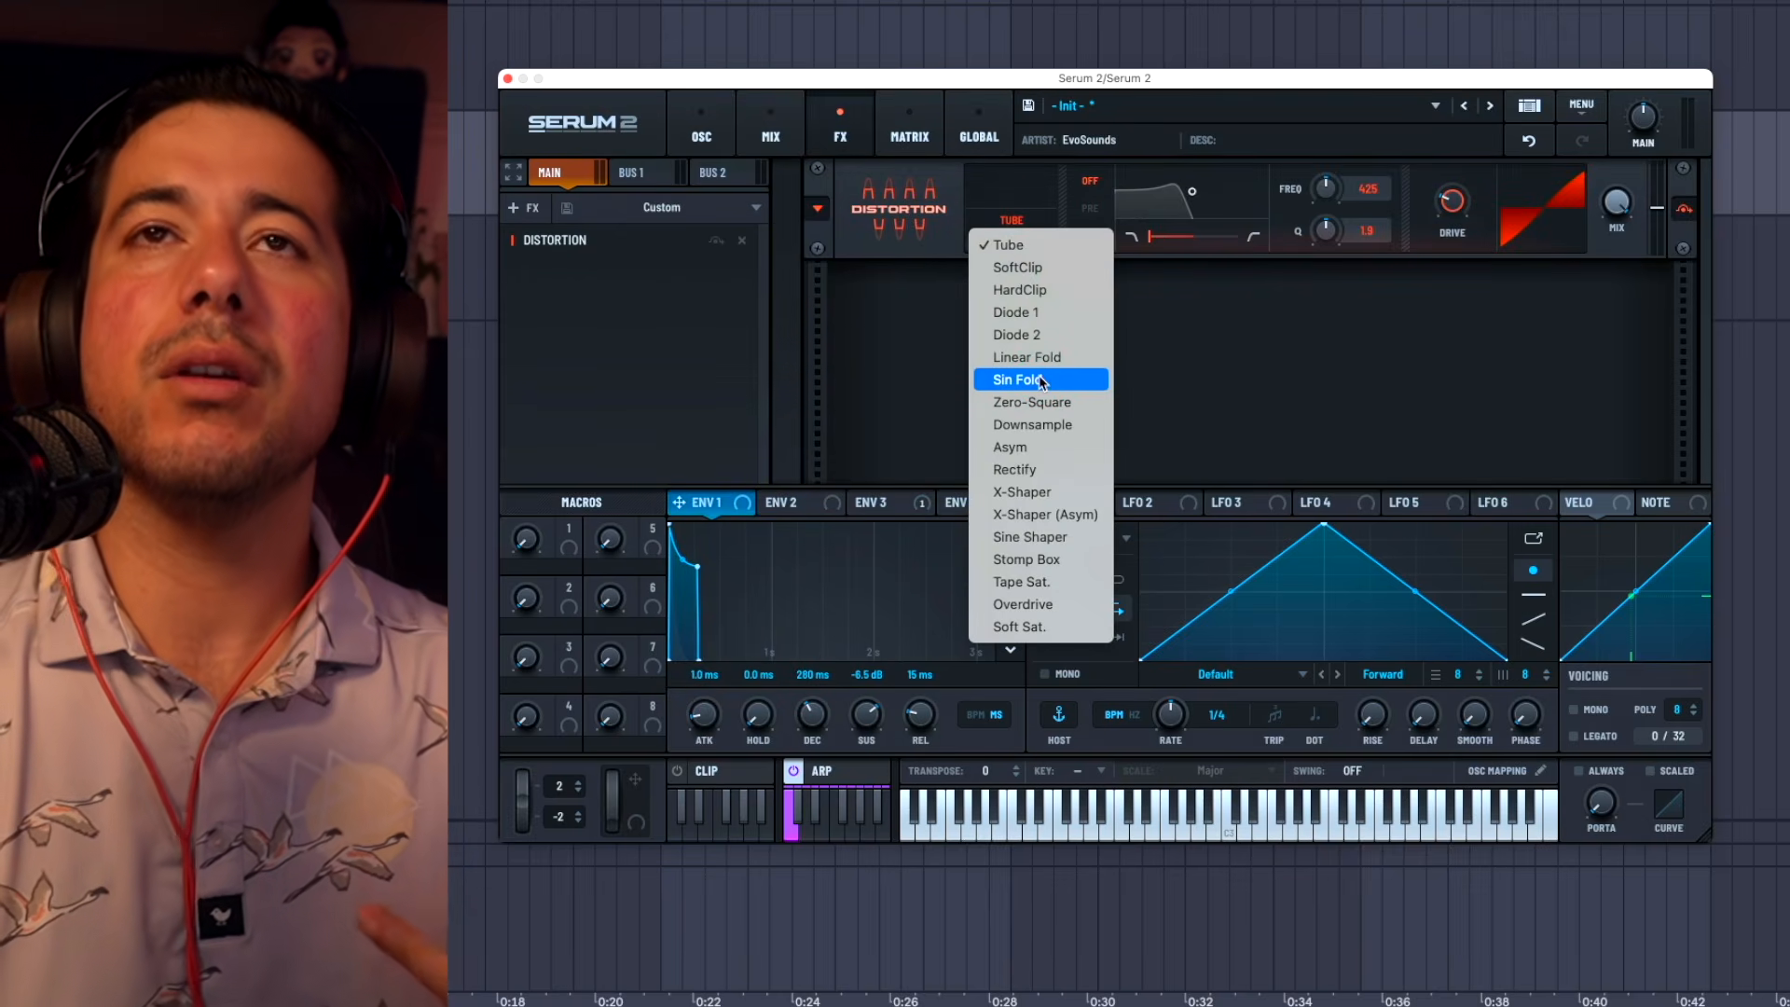
click(1040, 379)
click(1004, 243)
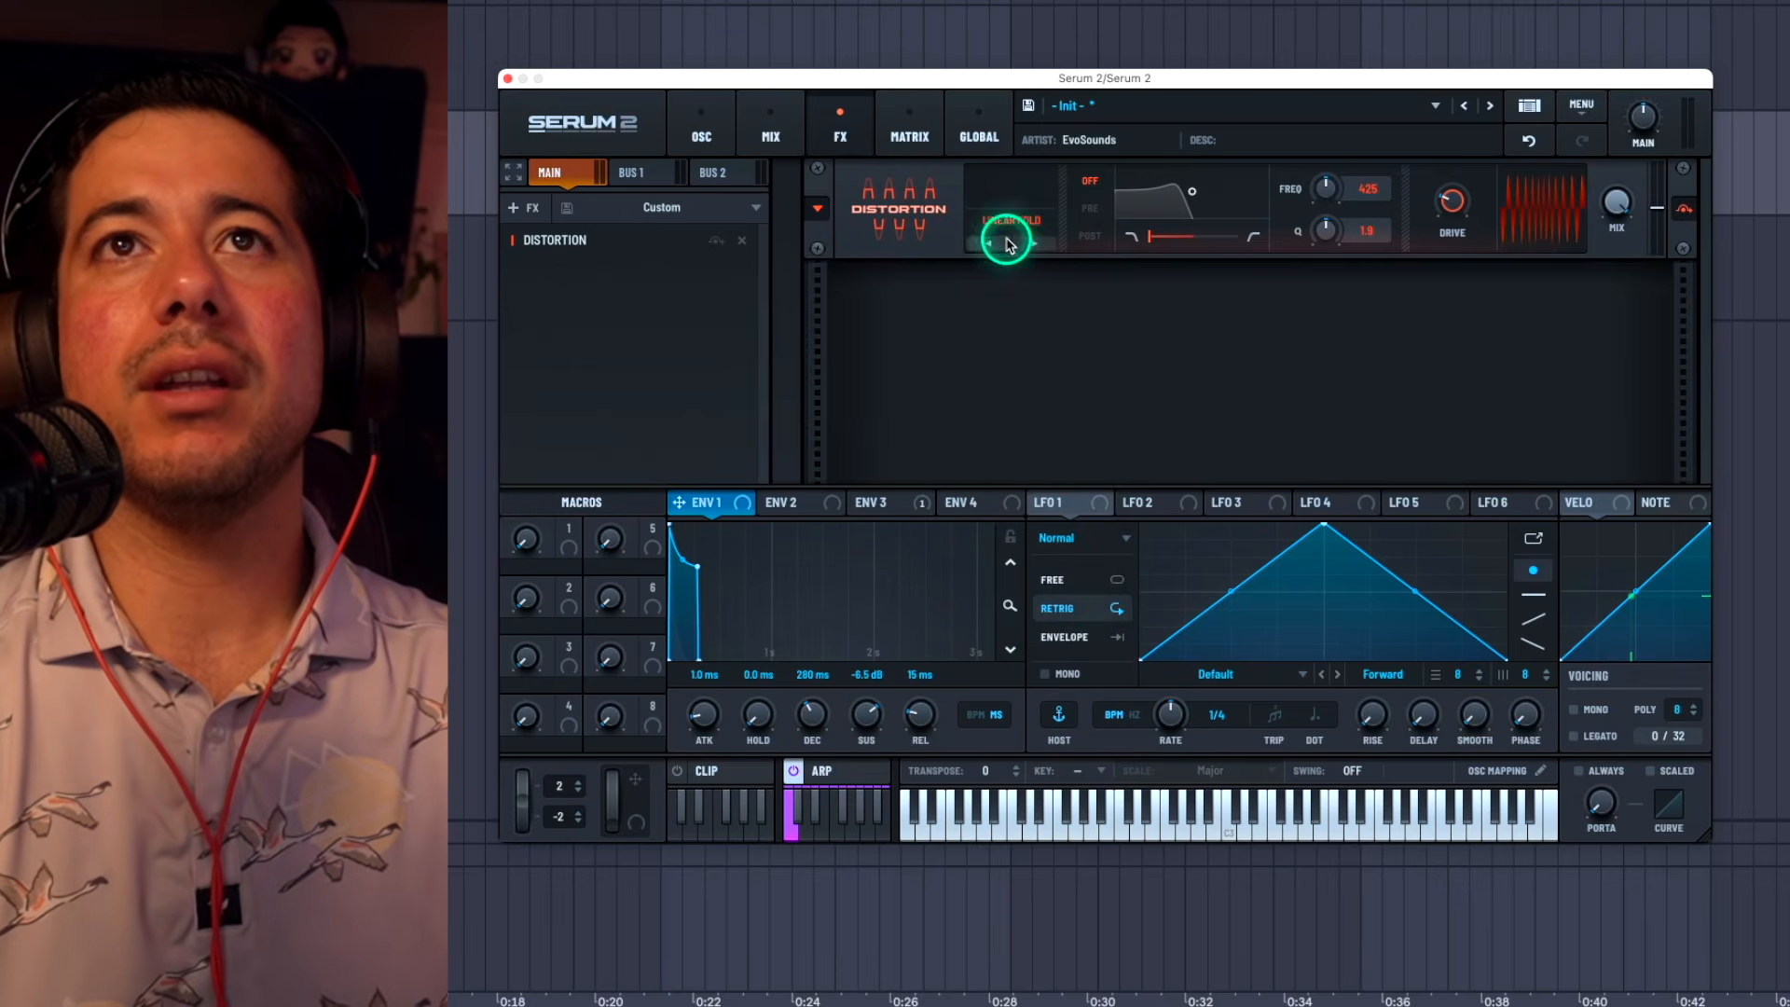
click(1009, 226)
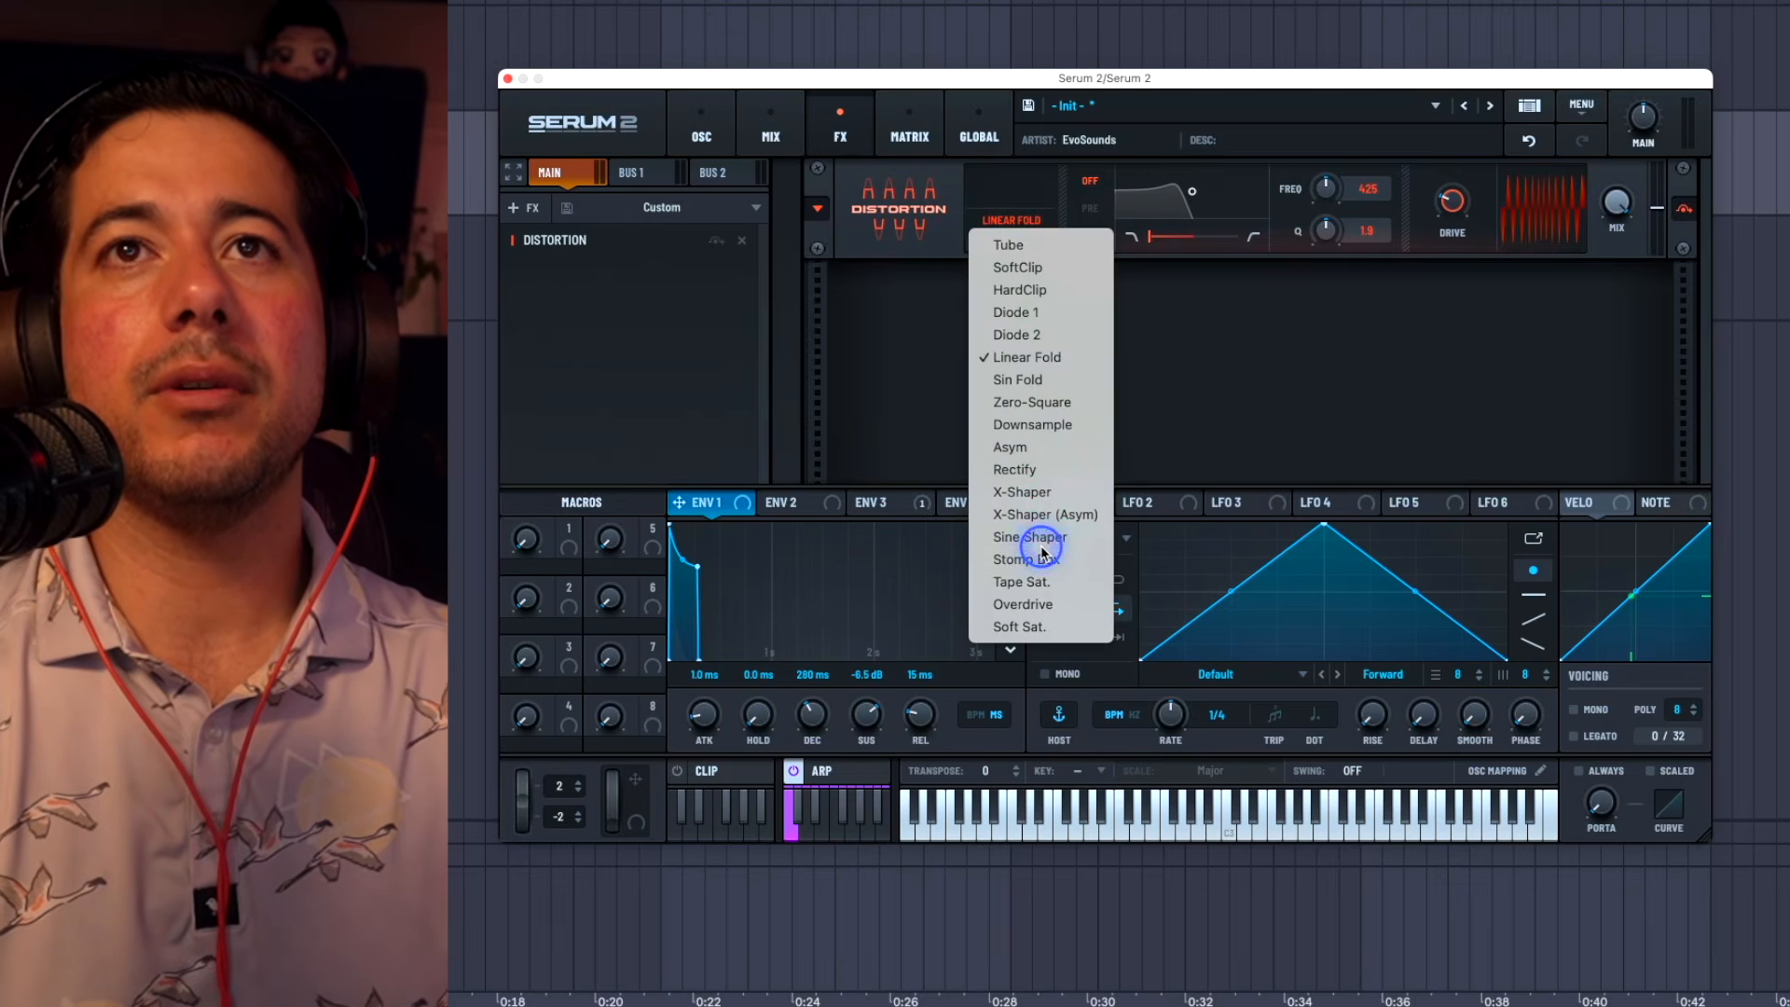
click(1023, 604)
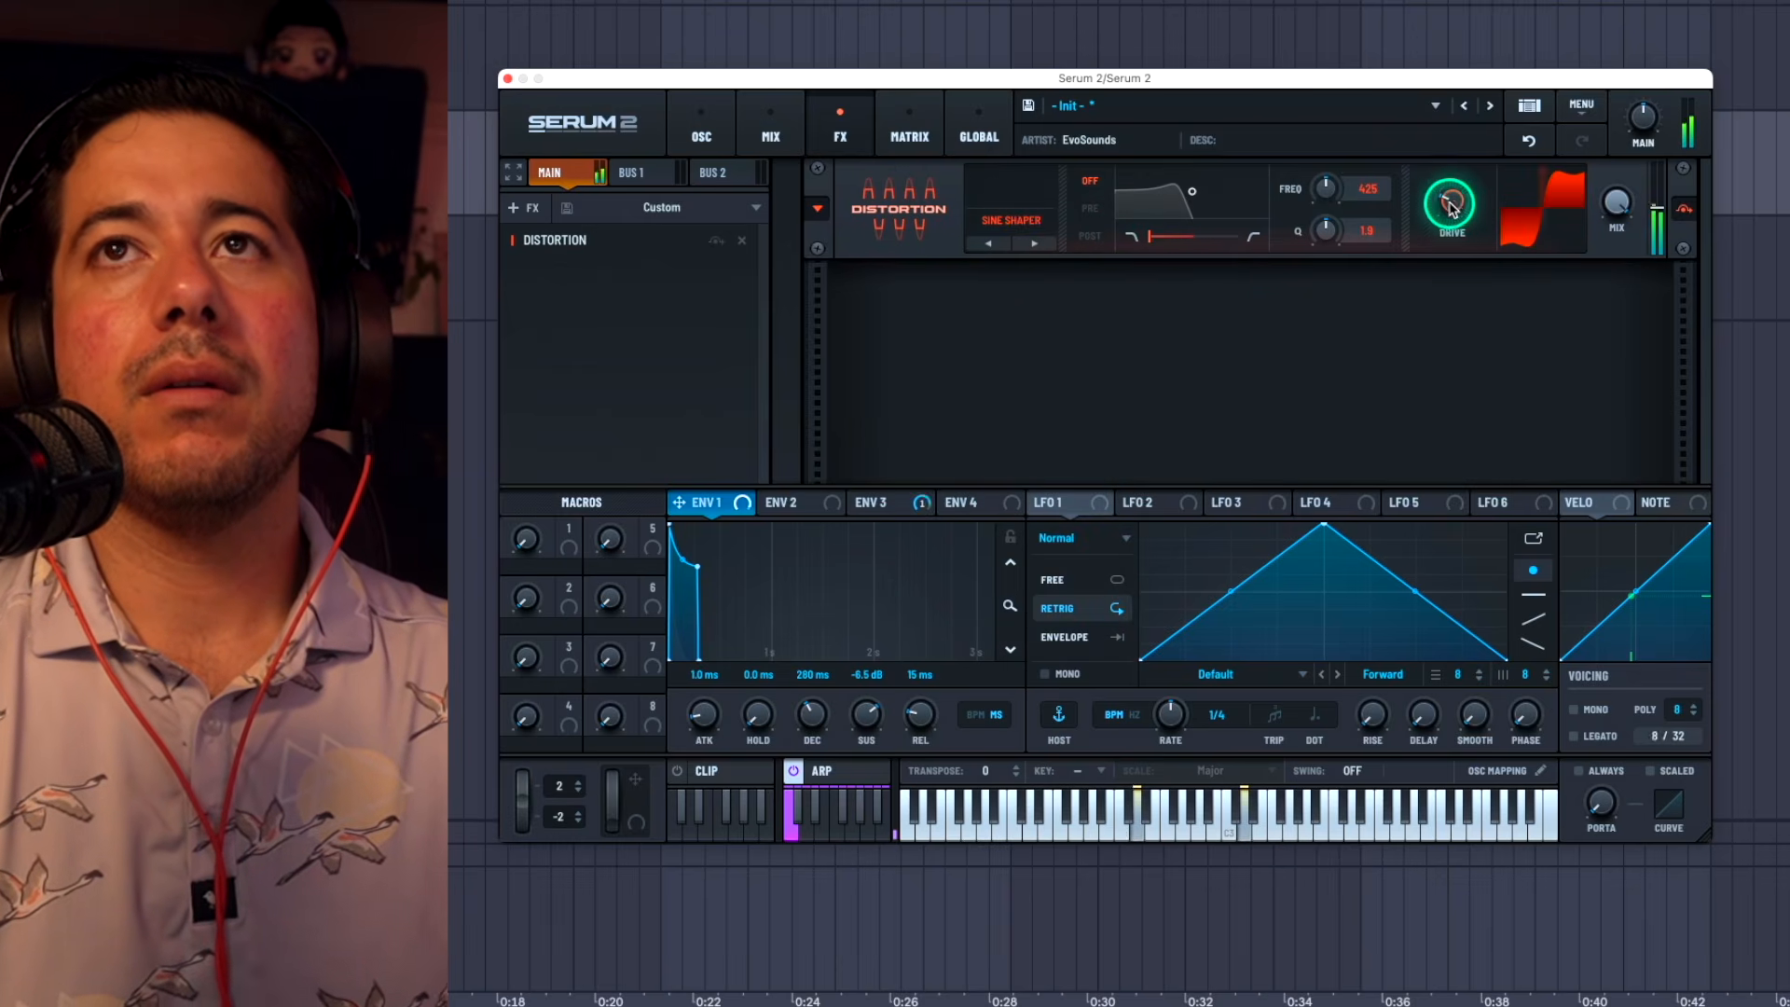
click(1454, 198)
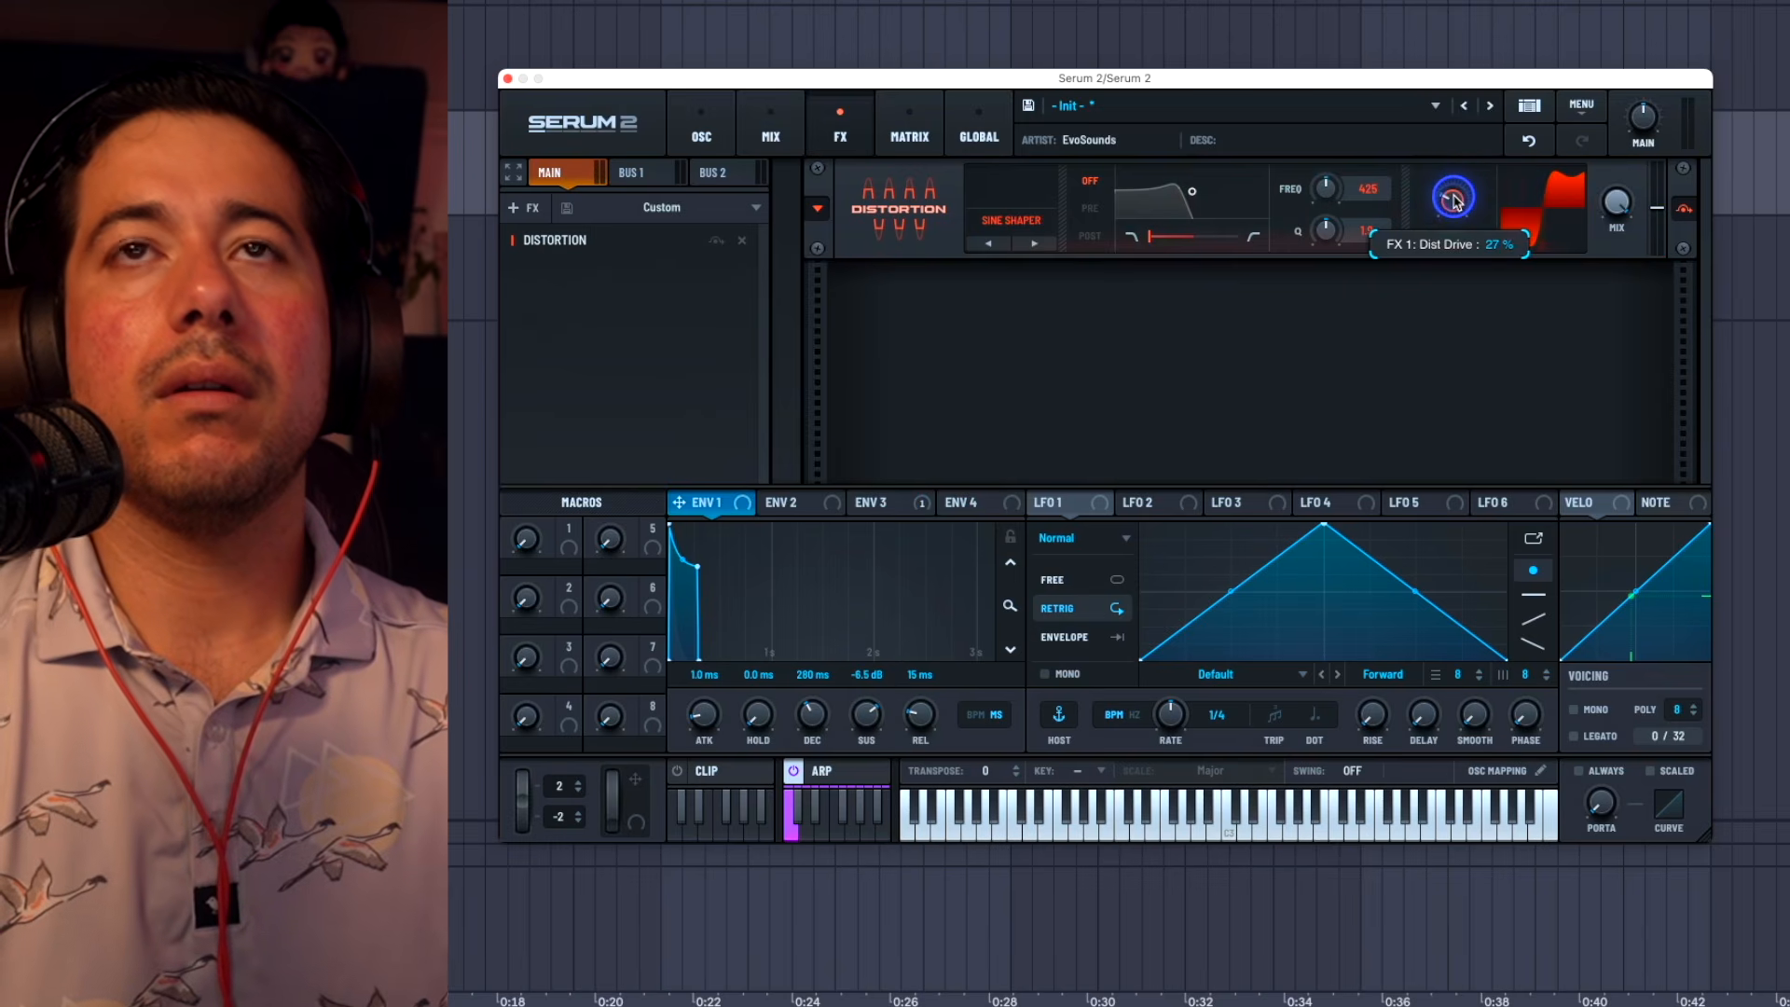
Step: Add an Equalizer after the distortion and cut its low band to -24 dB at 90 Hz
click(641, 310)
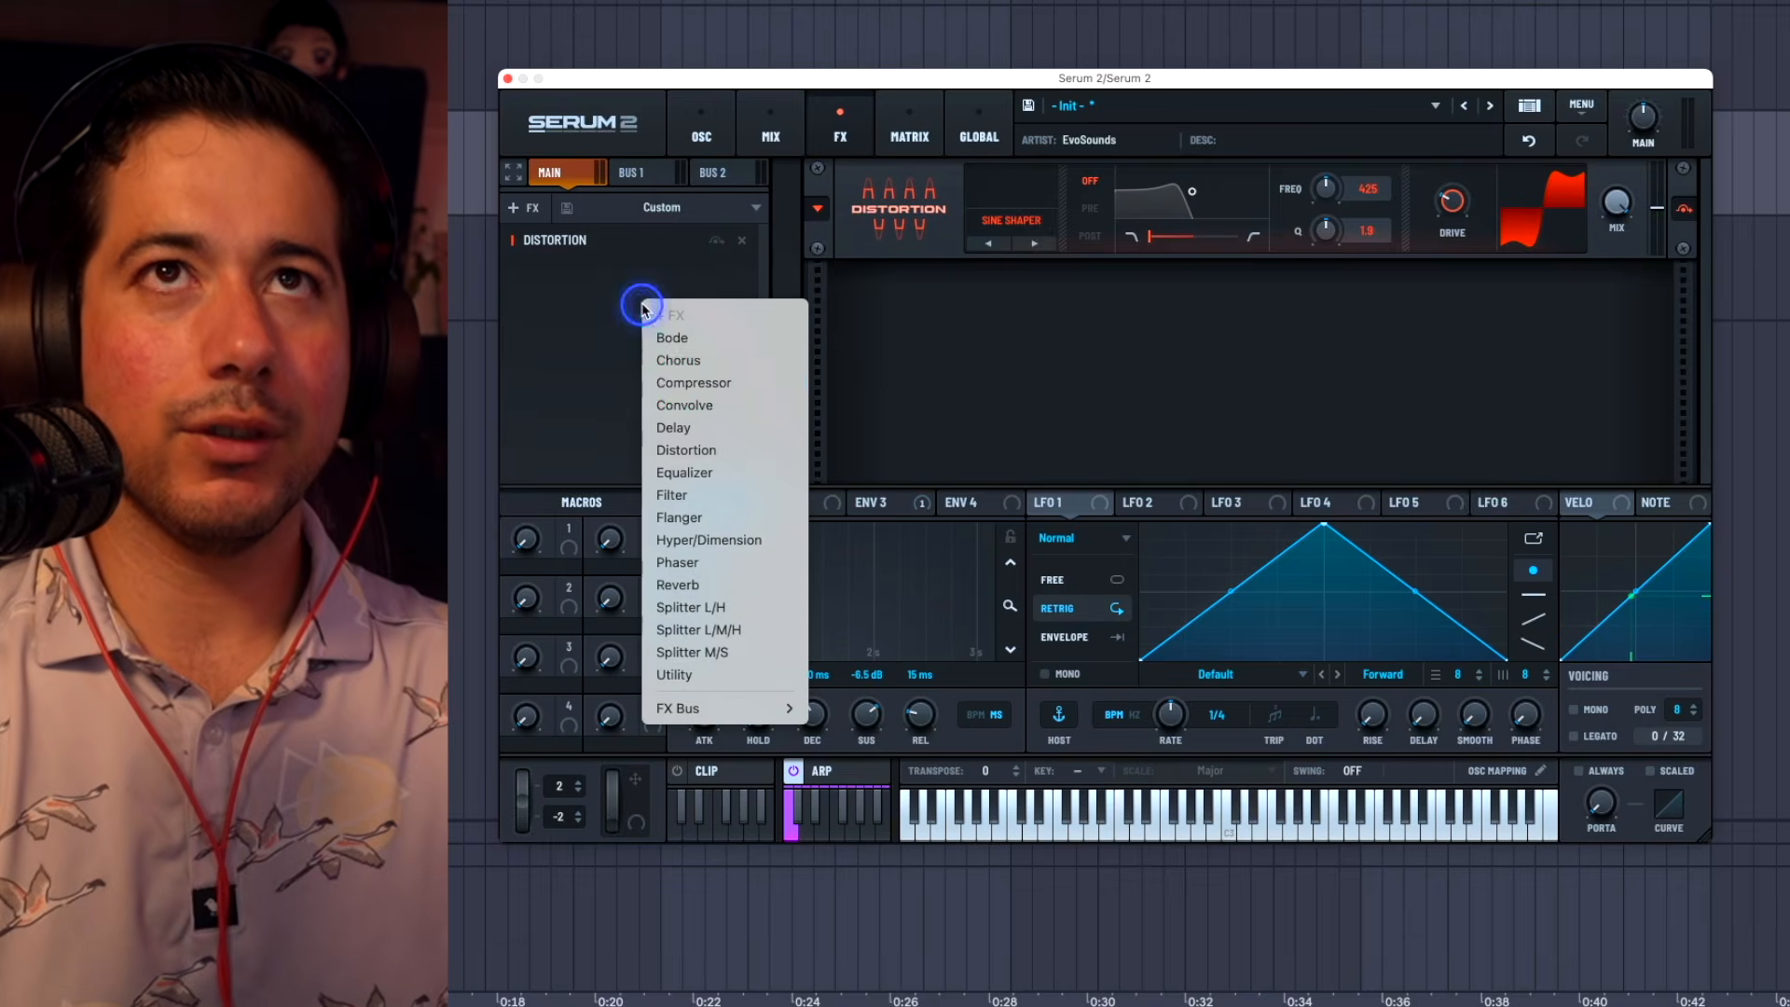
click(687, 469)
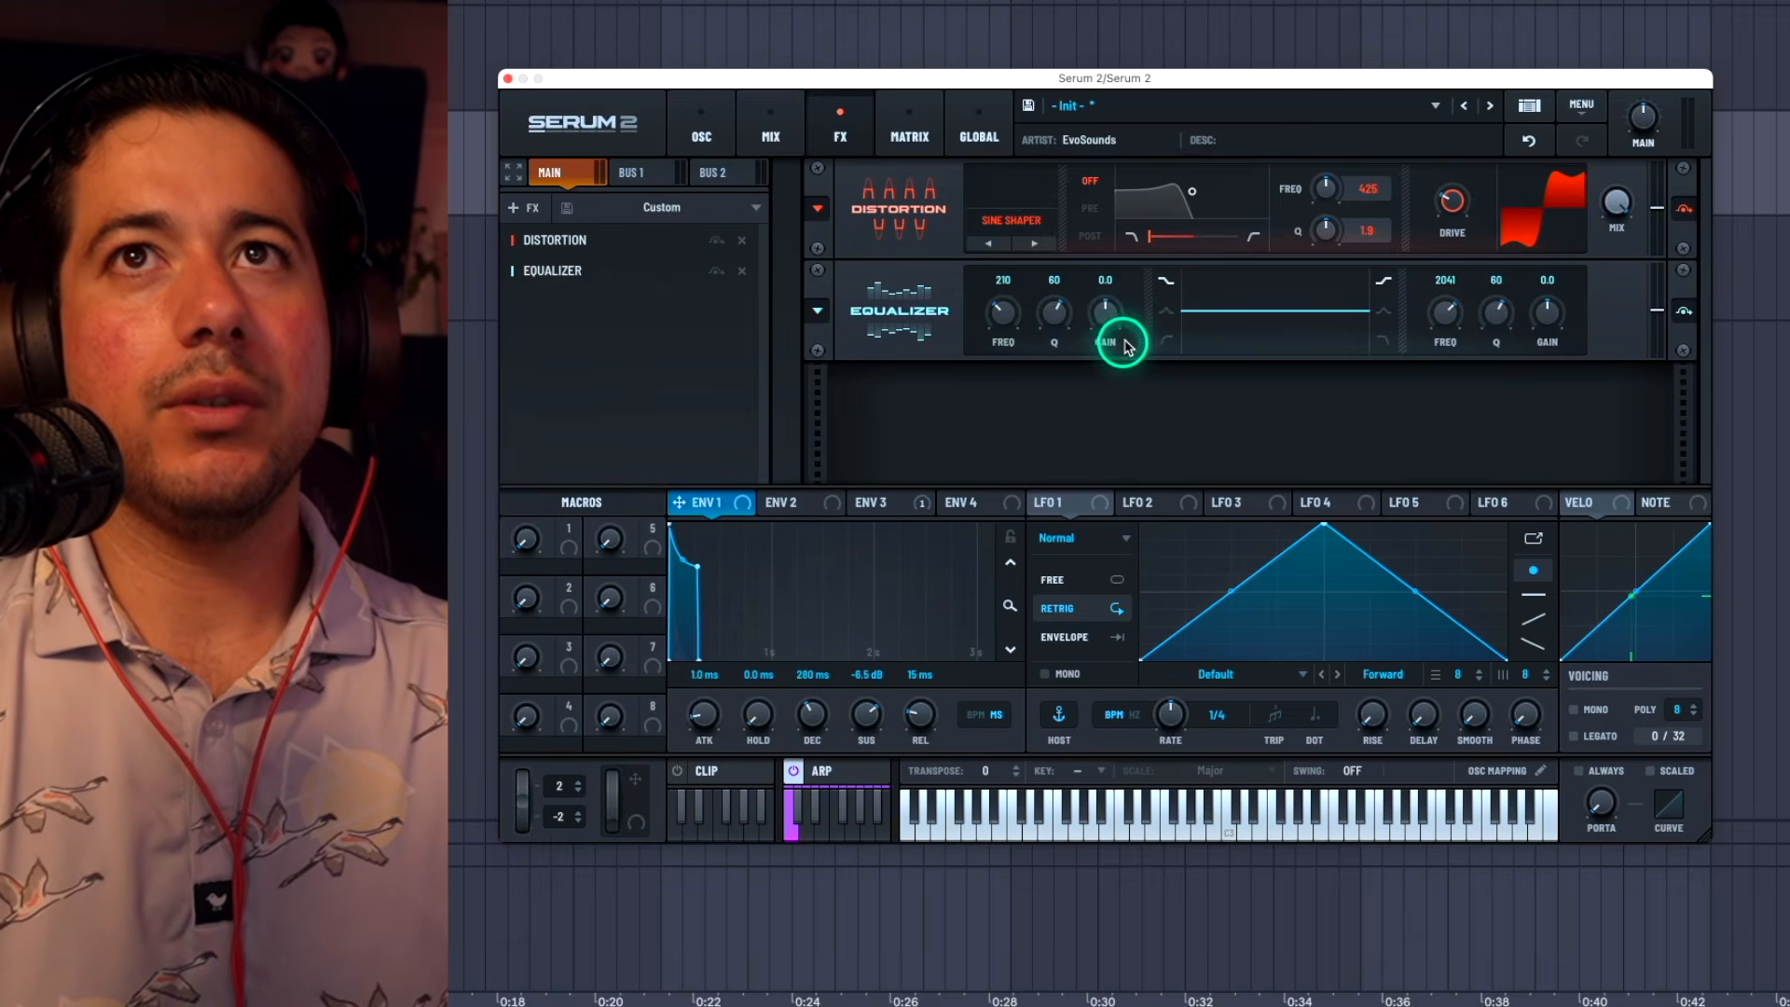
drag(1150, 338, 1023, 467)
drag(995, 304, 984, 364)
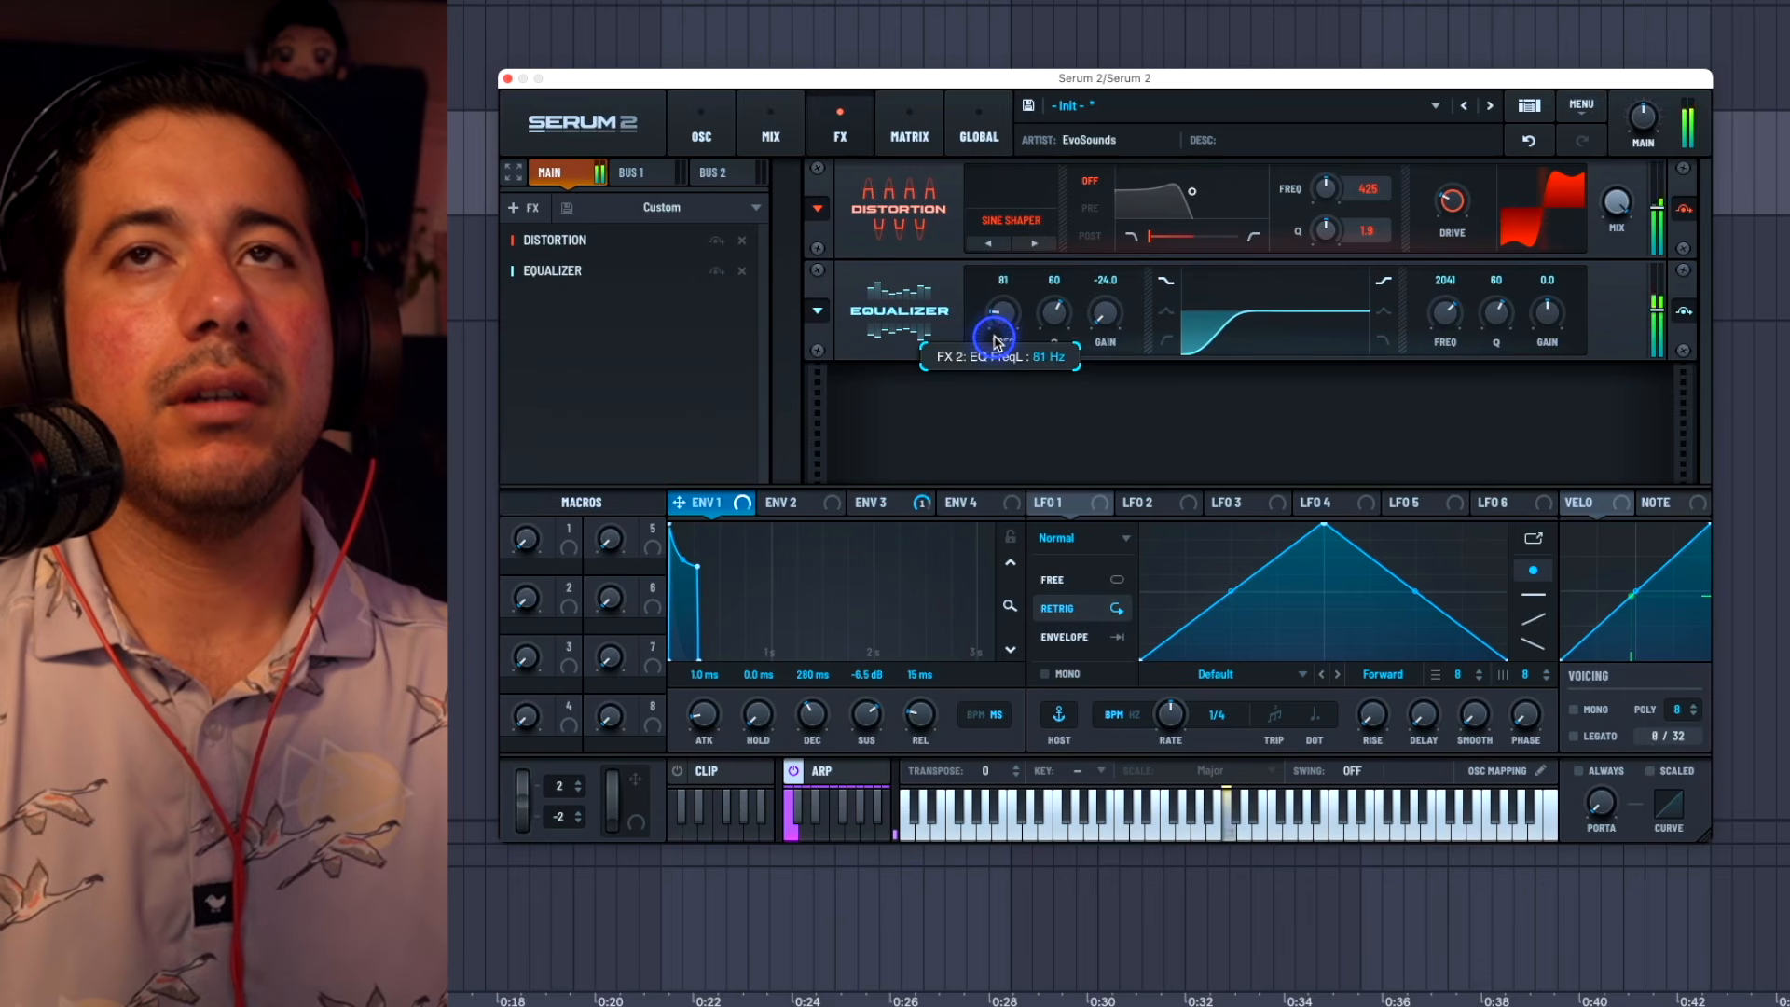
mouse_move(996, 336)
mouse_down()
mouse_move(998, 318)
mouse_move(1006, 338)
mouse_up()
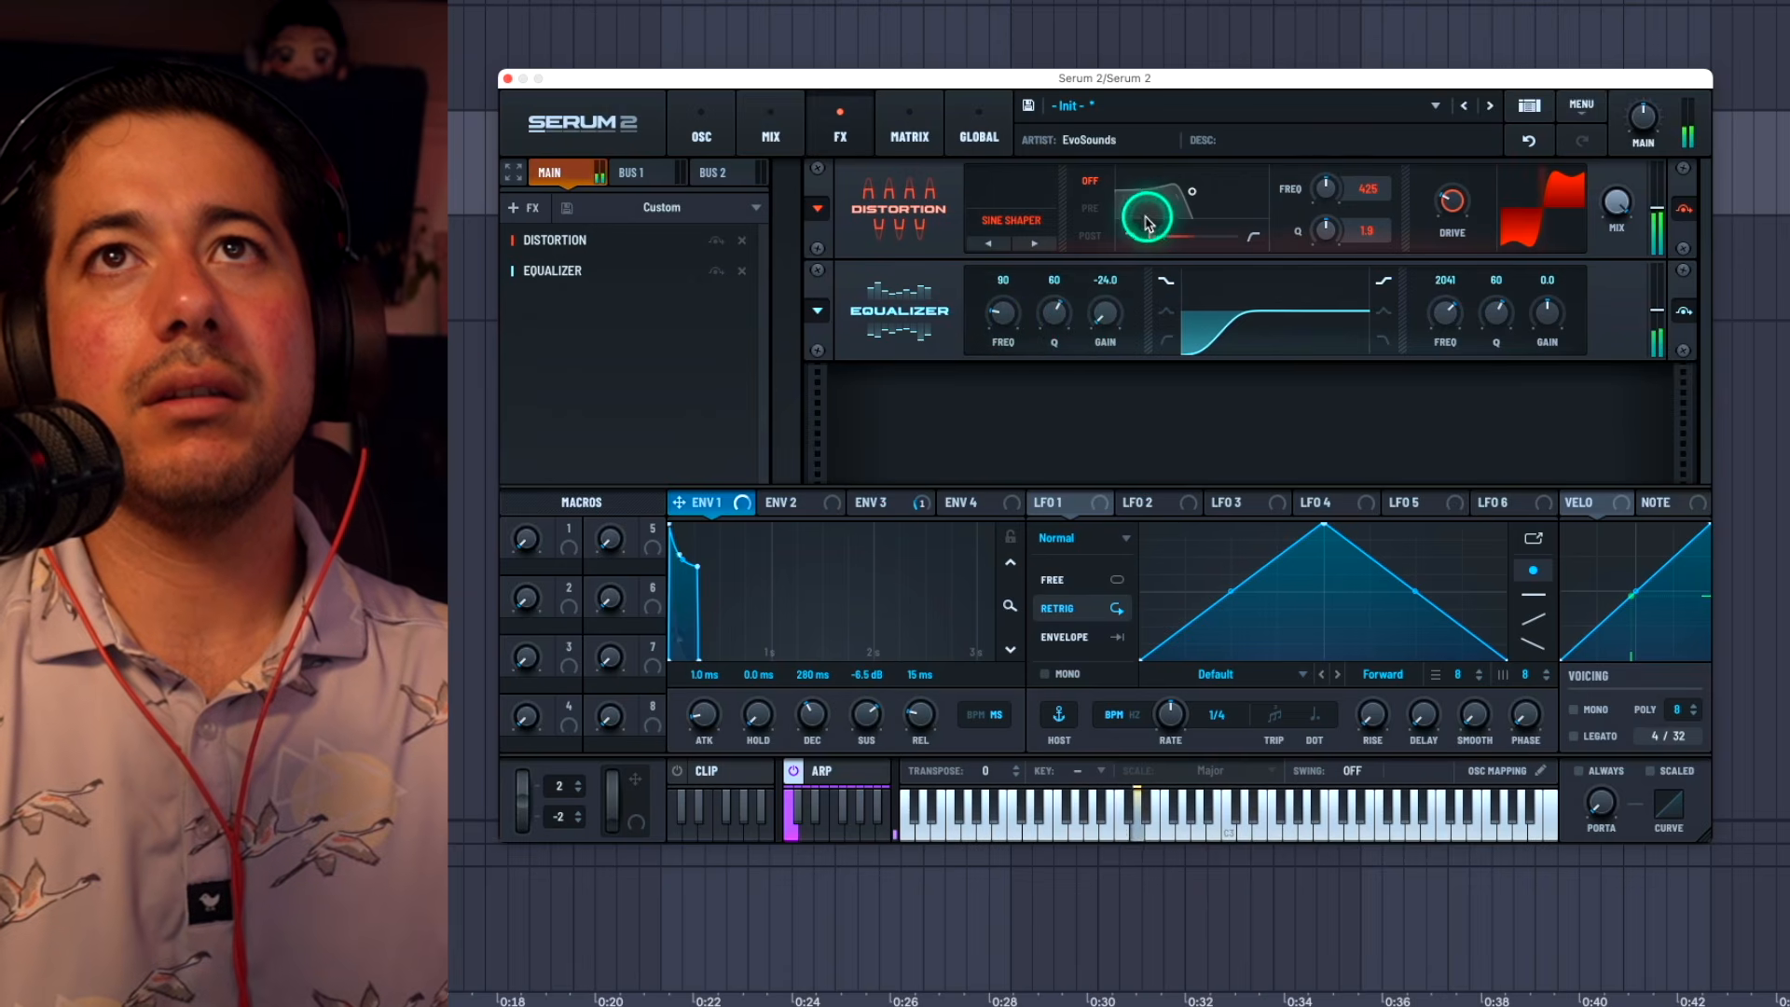
Step: Set the Sine Shaper distortion's filter to Pre as a low-pass at about 2849 Hz with a Q of 0.1
click(1095, 211)
drag(1134, 217, 1268, 201)
click(1093, 180)
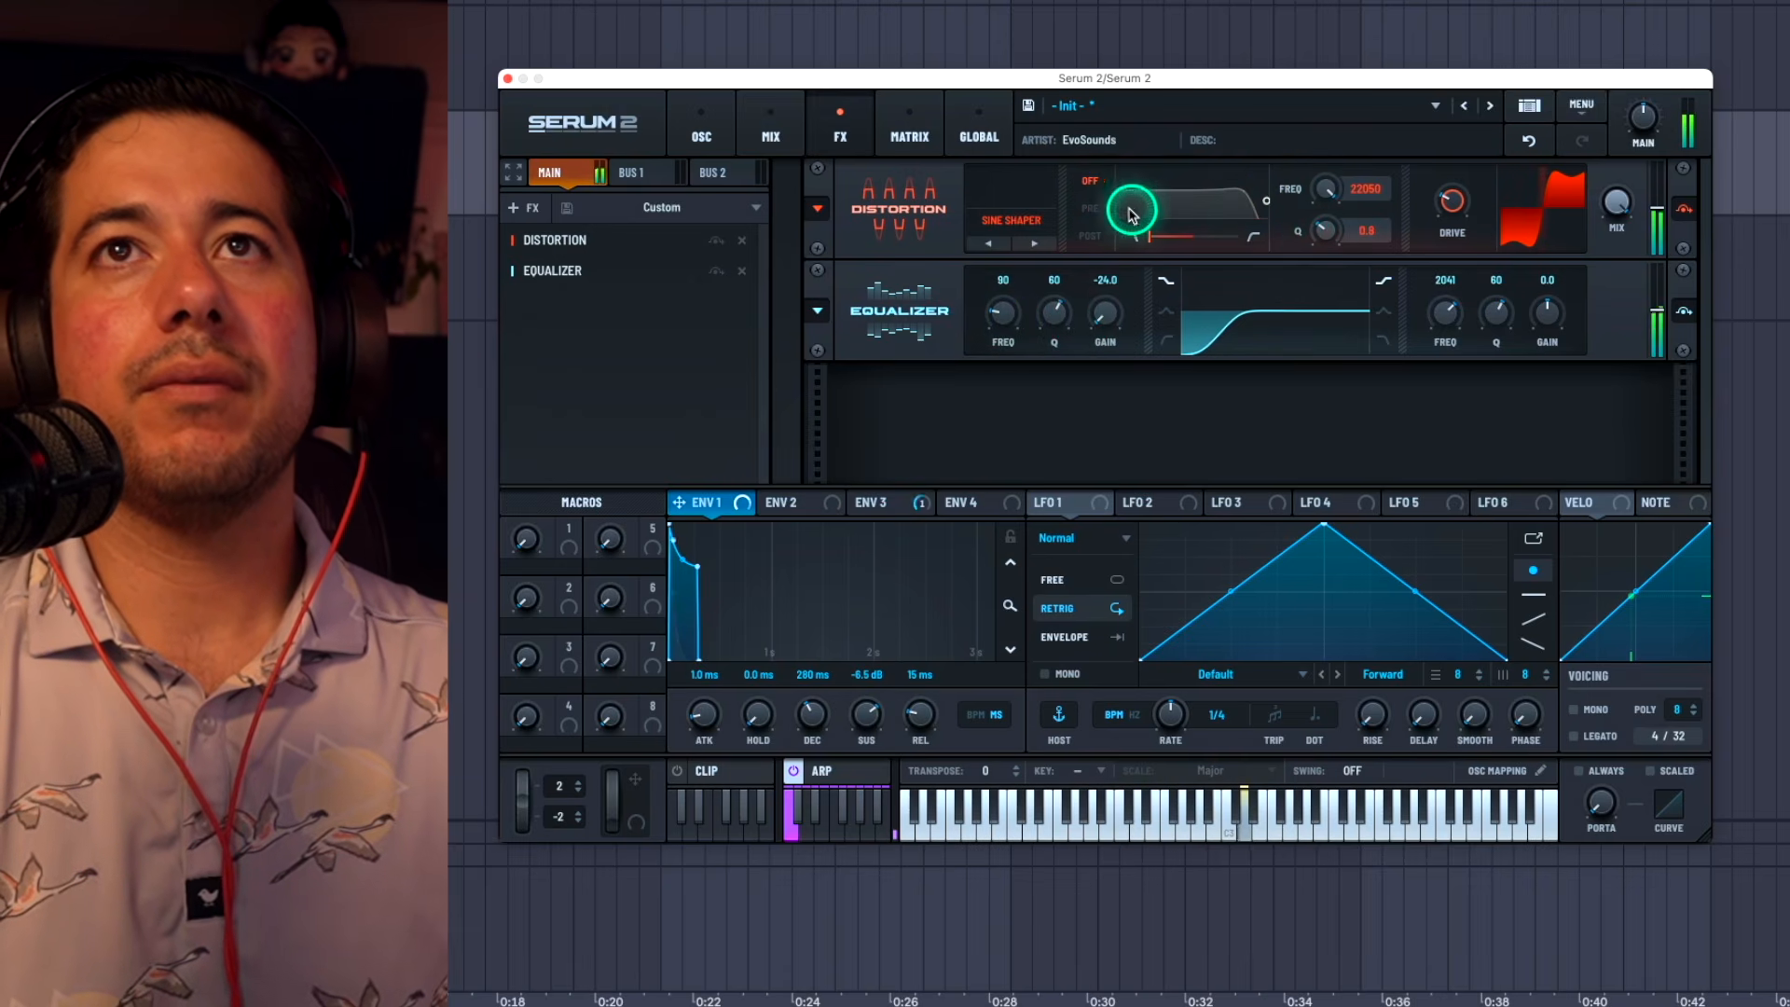
click(1090, 208)
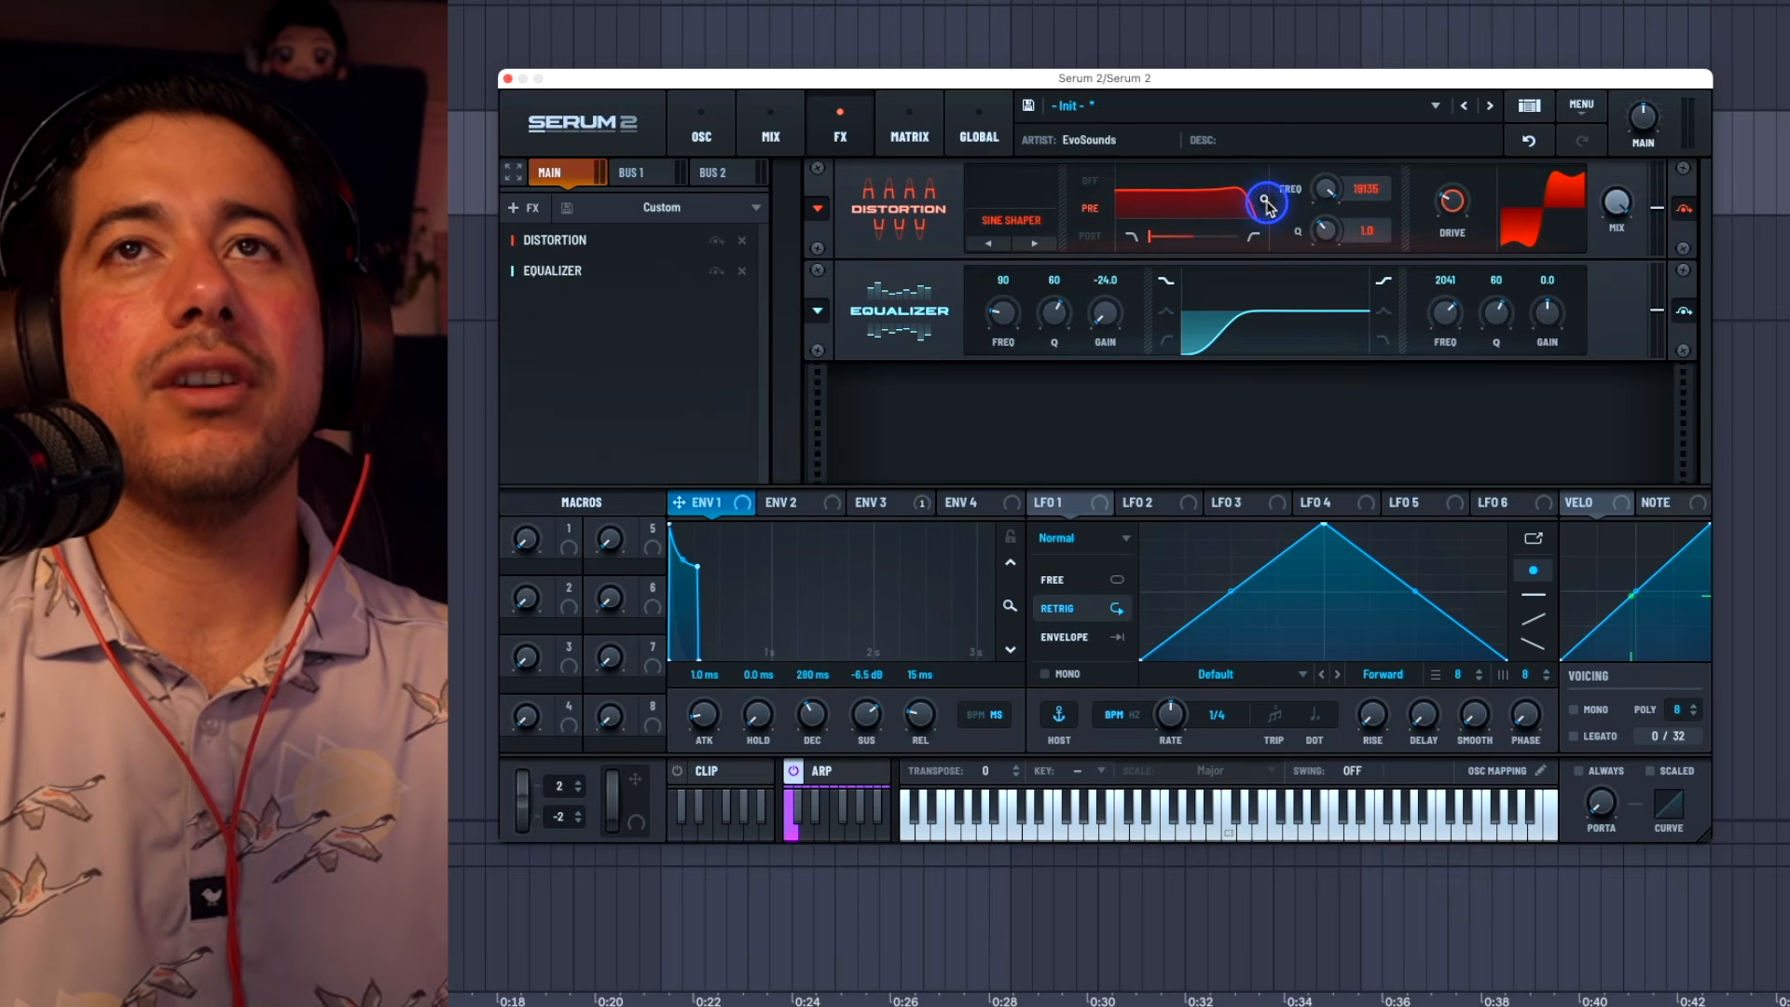
click(1096, 213)
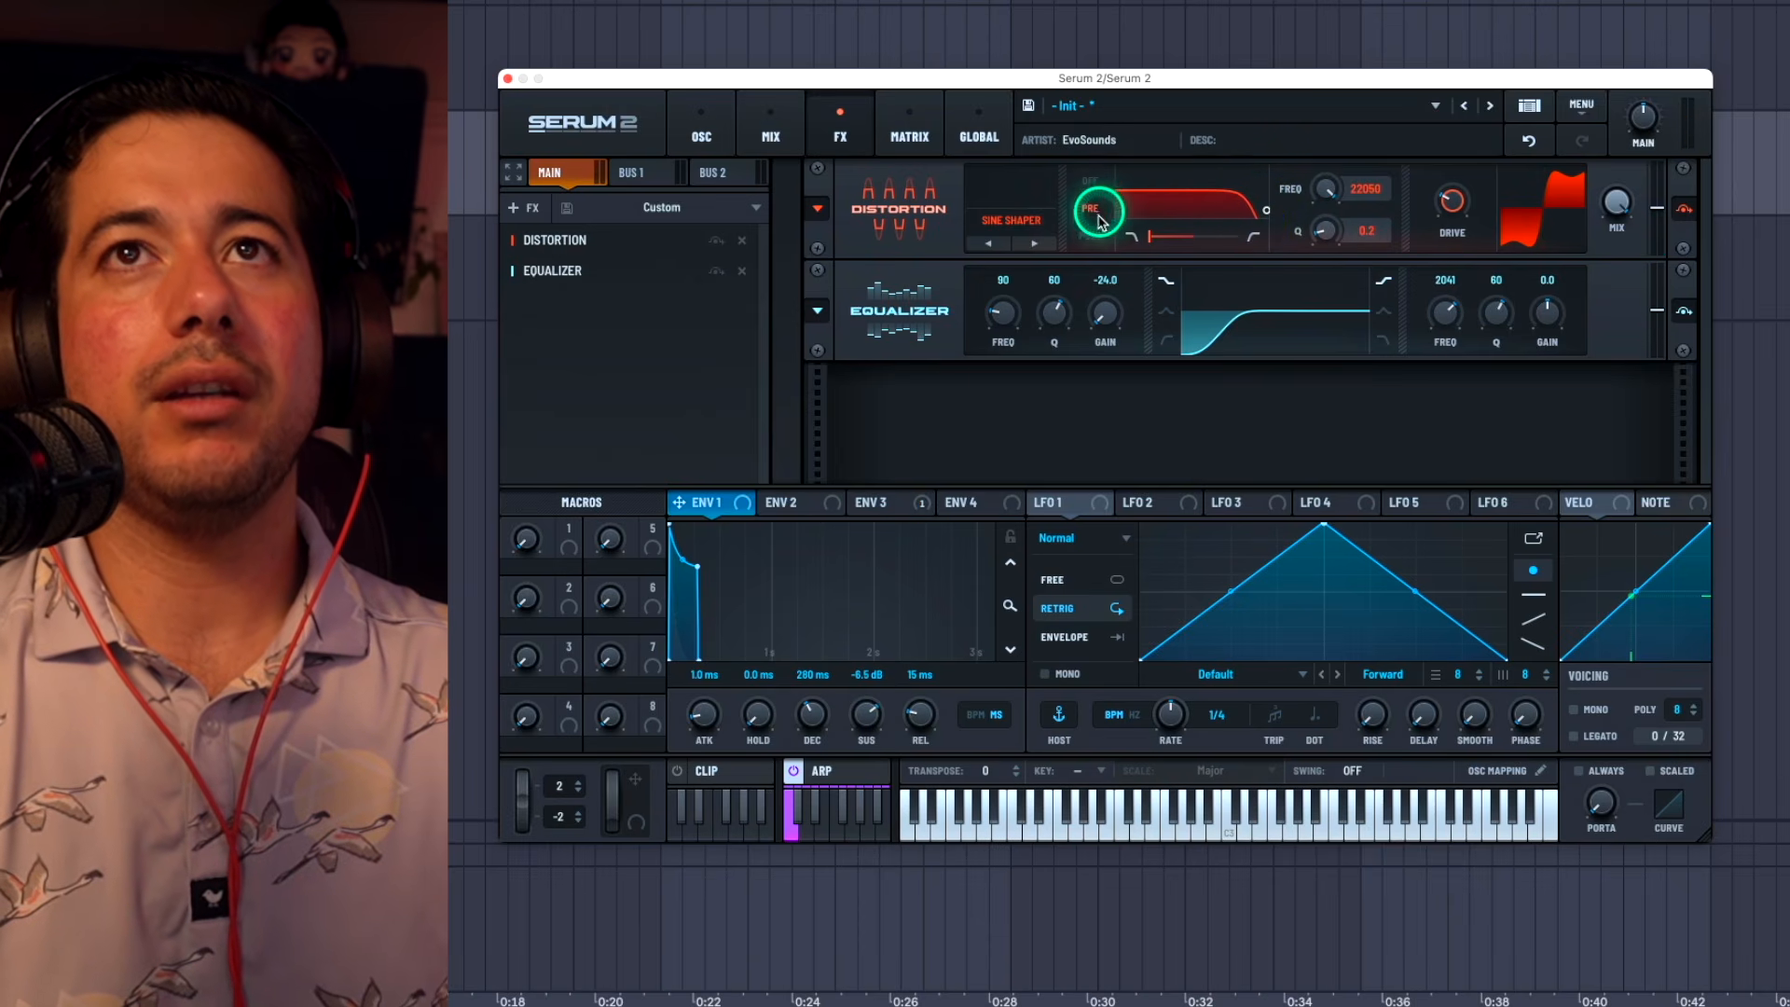
click(1094, 217)
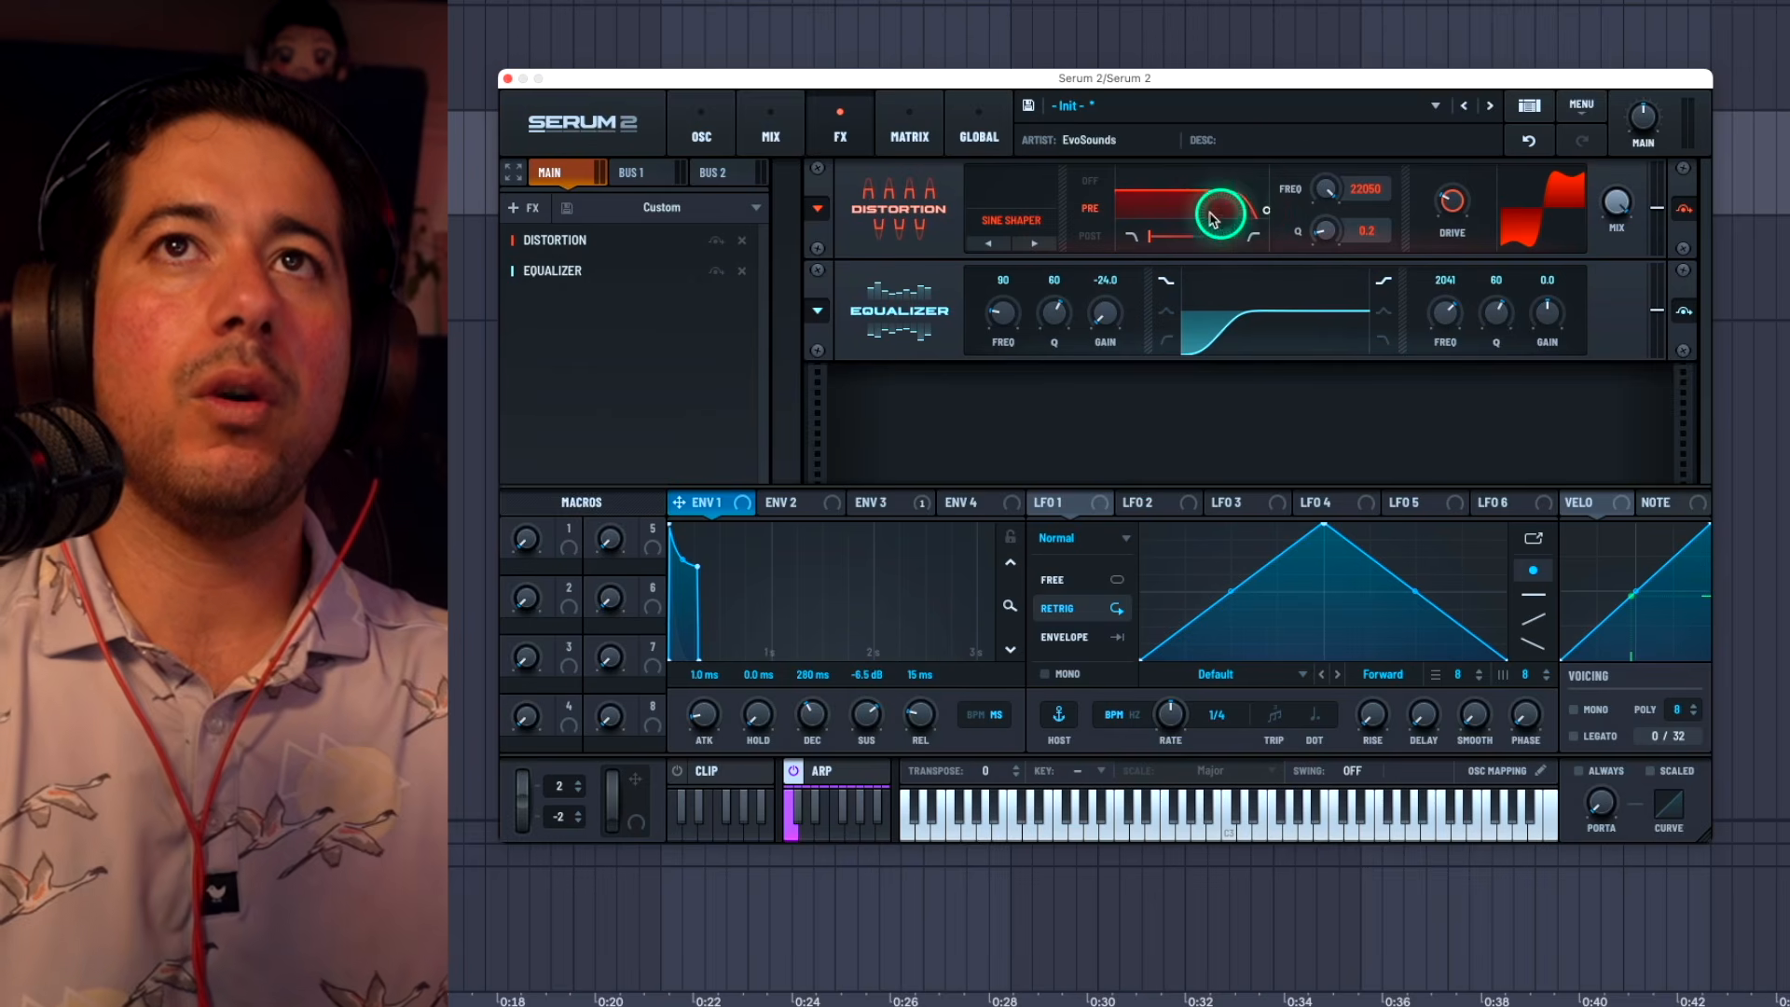
click(1266, 213)
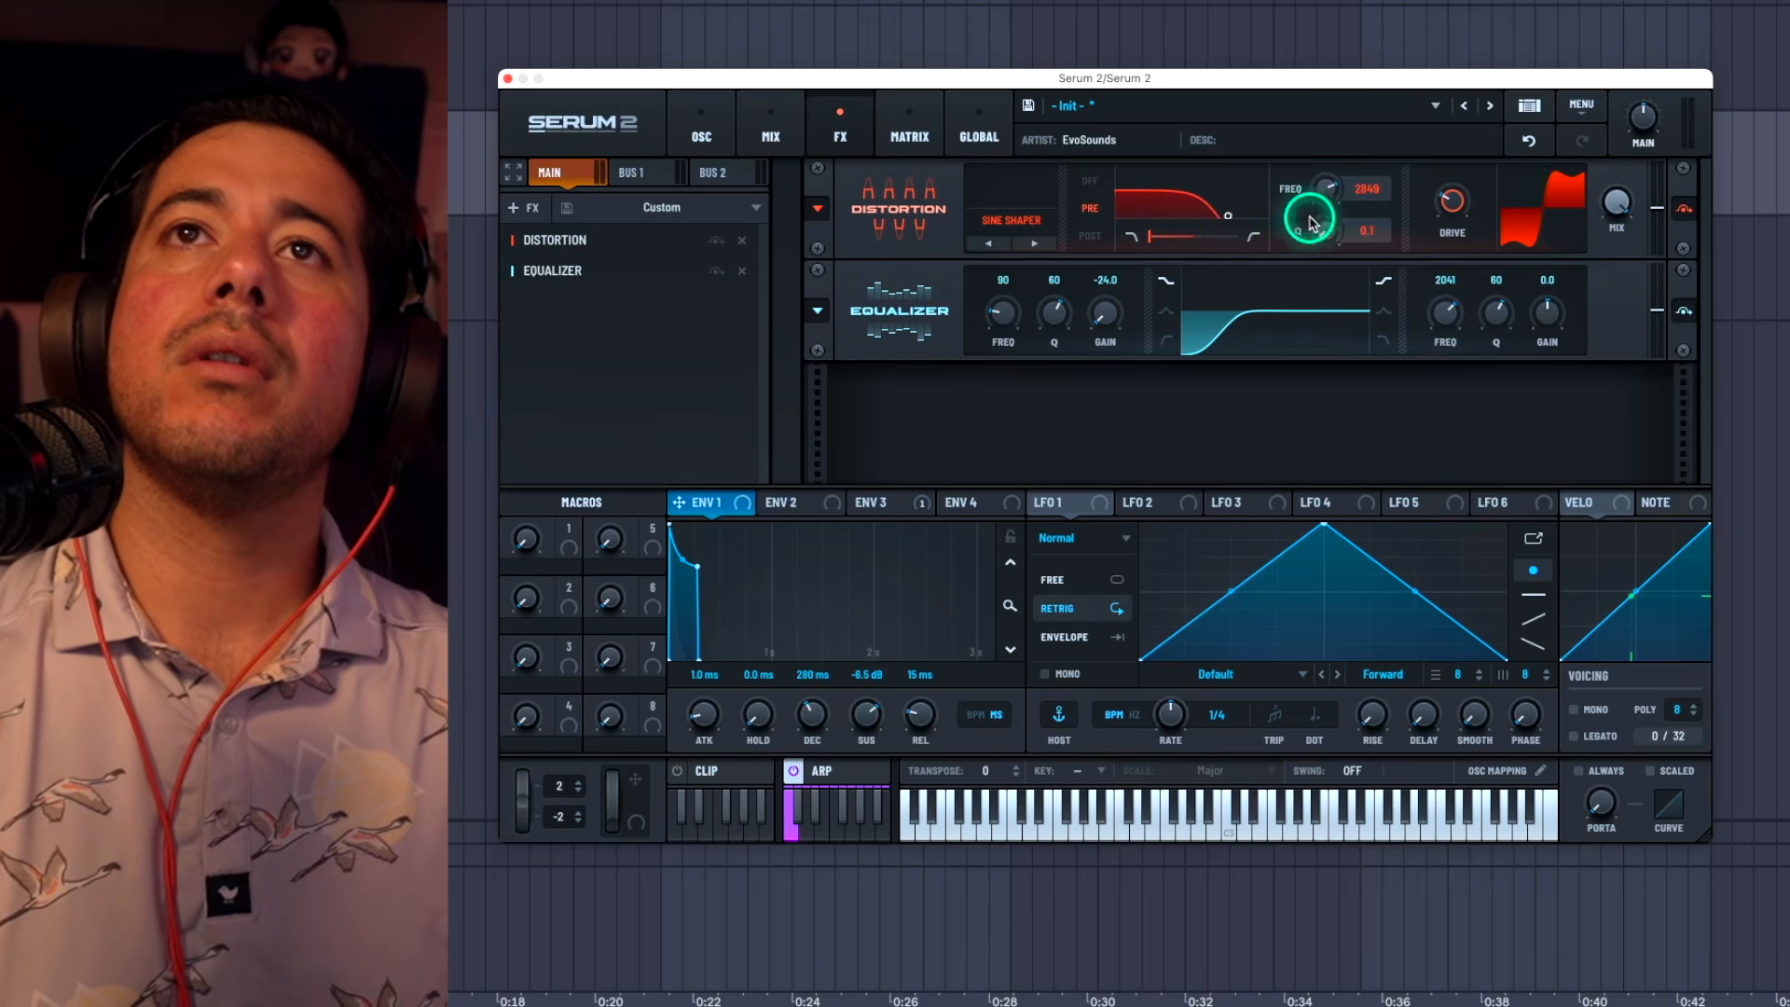
Step: Add a second Distortion after the equalizer and raise the equalizer's low frequency to 92 Hz
click(657, 353)
click(718, 495)
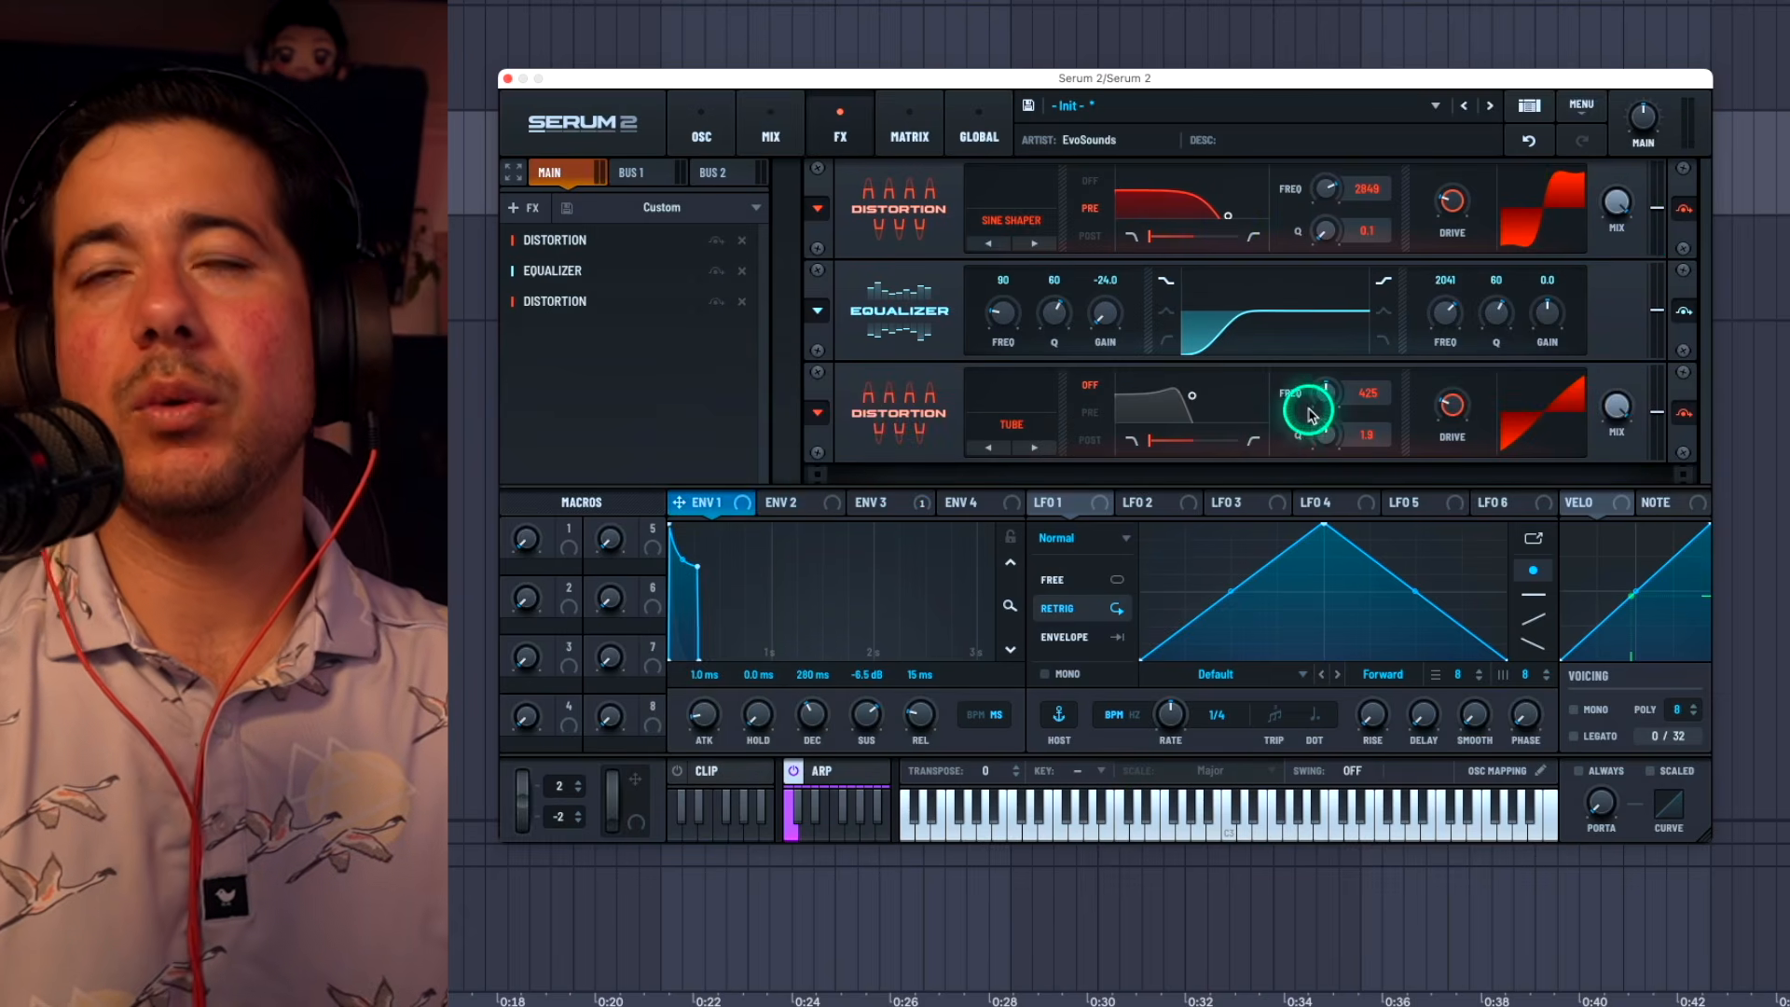
drag(1014, 329, 1015, 324)
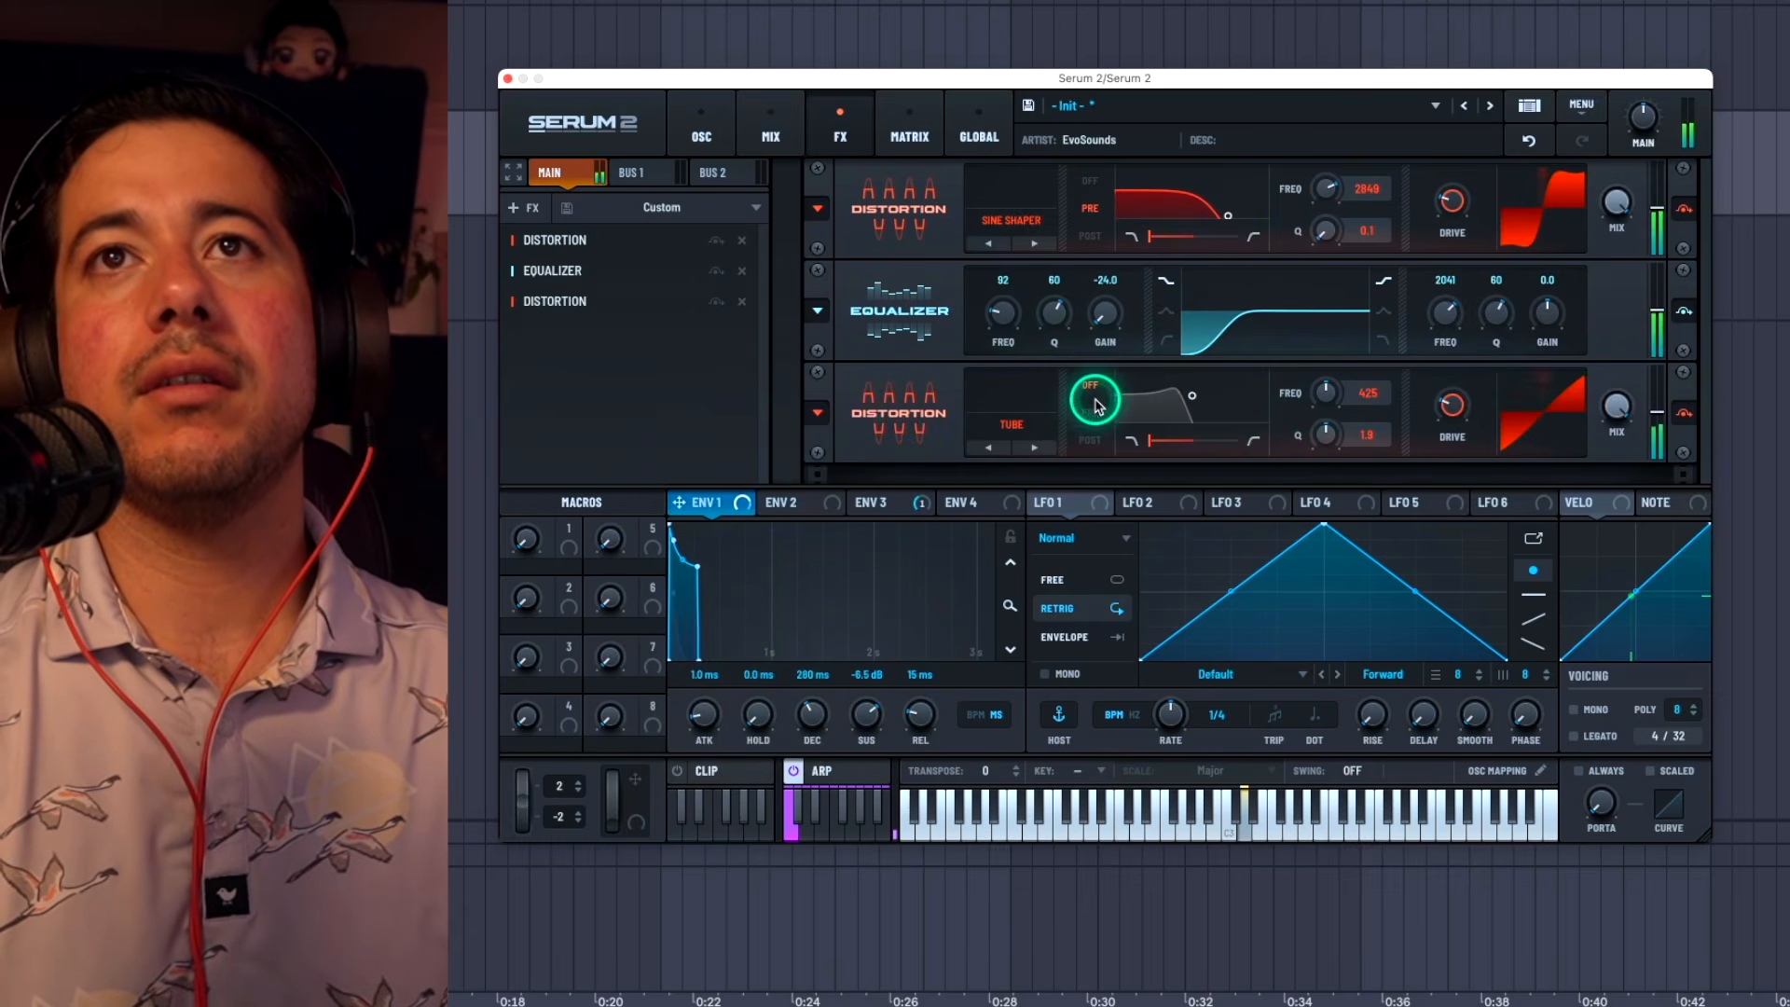
Step: Raise the drive of the Tube distortion to about 78% and fine-tune it
drag(1468, 412, 1469, 411)
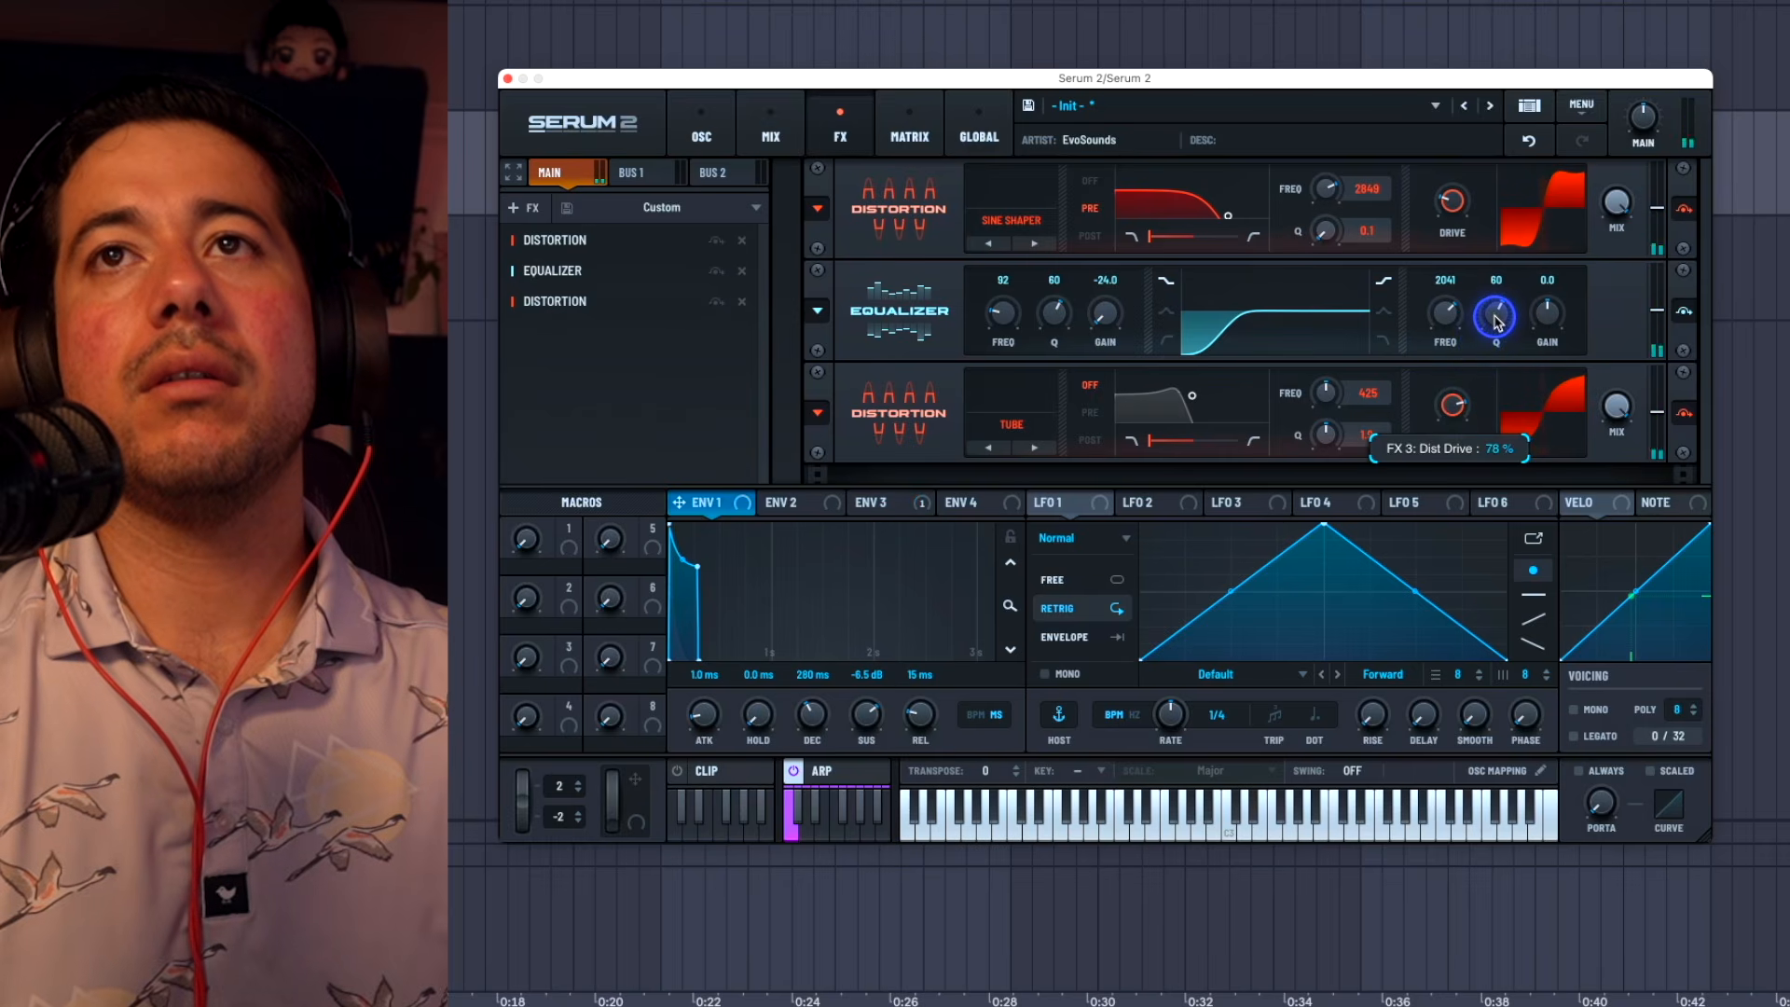
drag(1495, 318, 1494, 330)
drag(1451, 395, 1452, 400)
Step: Set the Tube distortion's filter to Pre, shift it toward high-pass, and lower it to about 90 Hz with a Q of 0.1
drag(1143, 431, 1202, 444)
drag(1151, 440, 1370, 428)
click(1091, 414)
drag(1193, 399, 1172, 434)
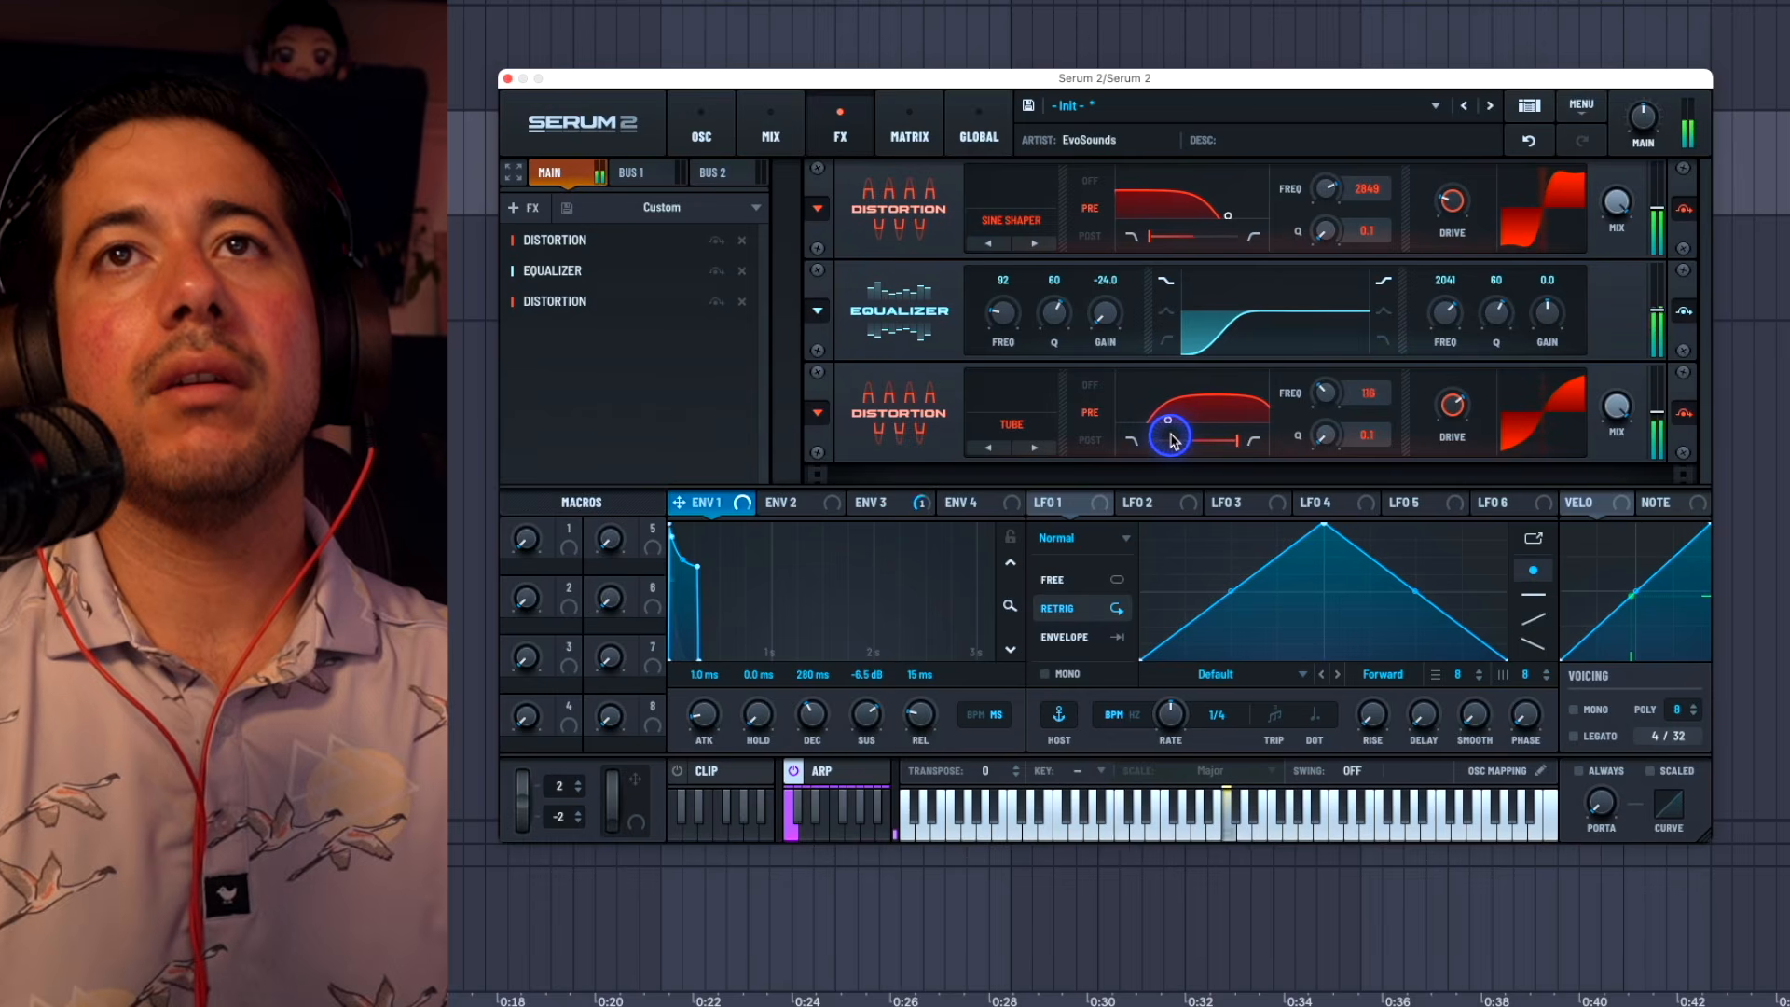
Step: Add a Compressor after the second distortion
right_click(632, 398)
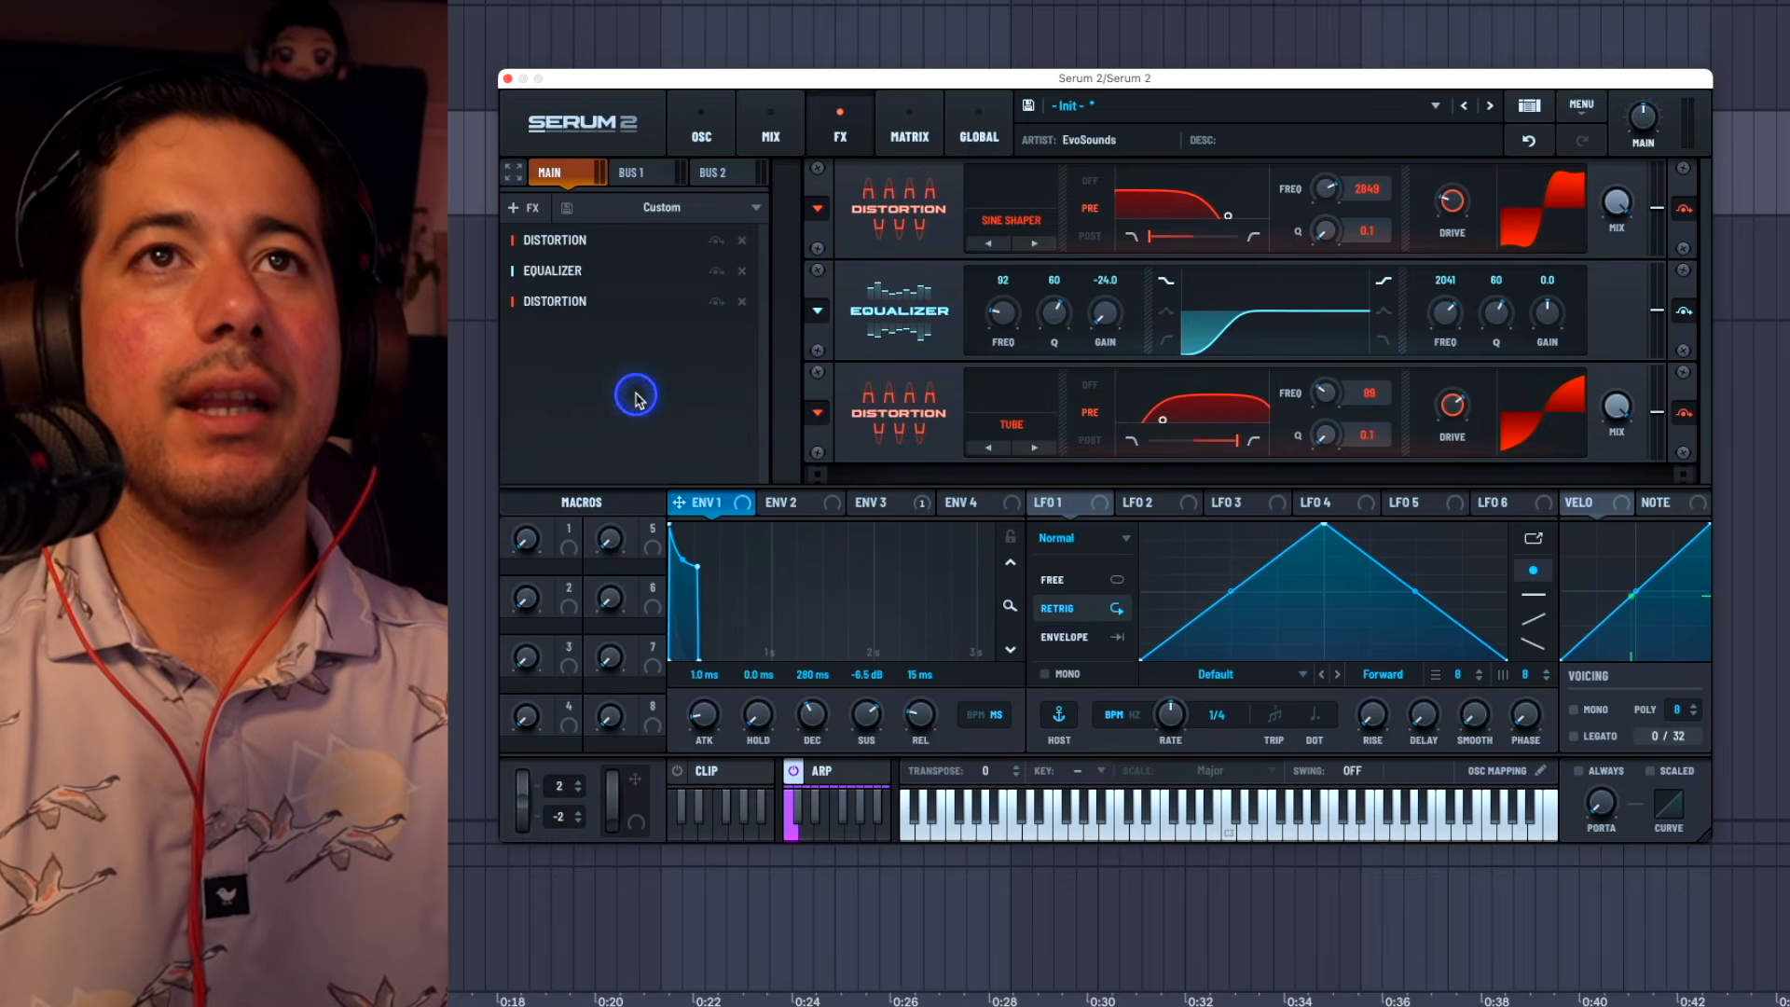
click(708, 474)
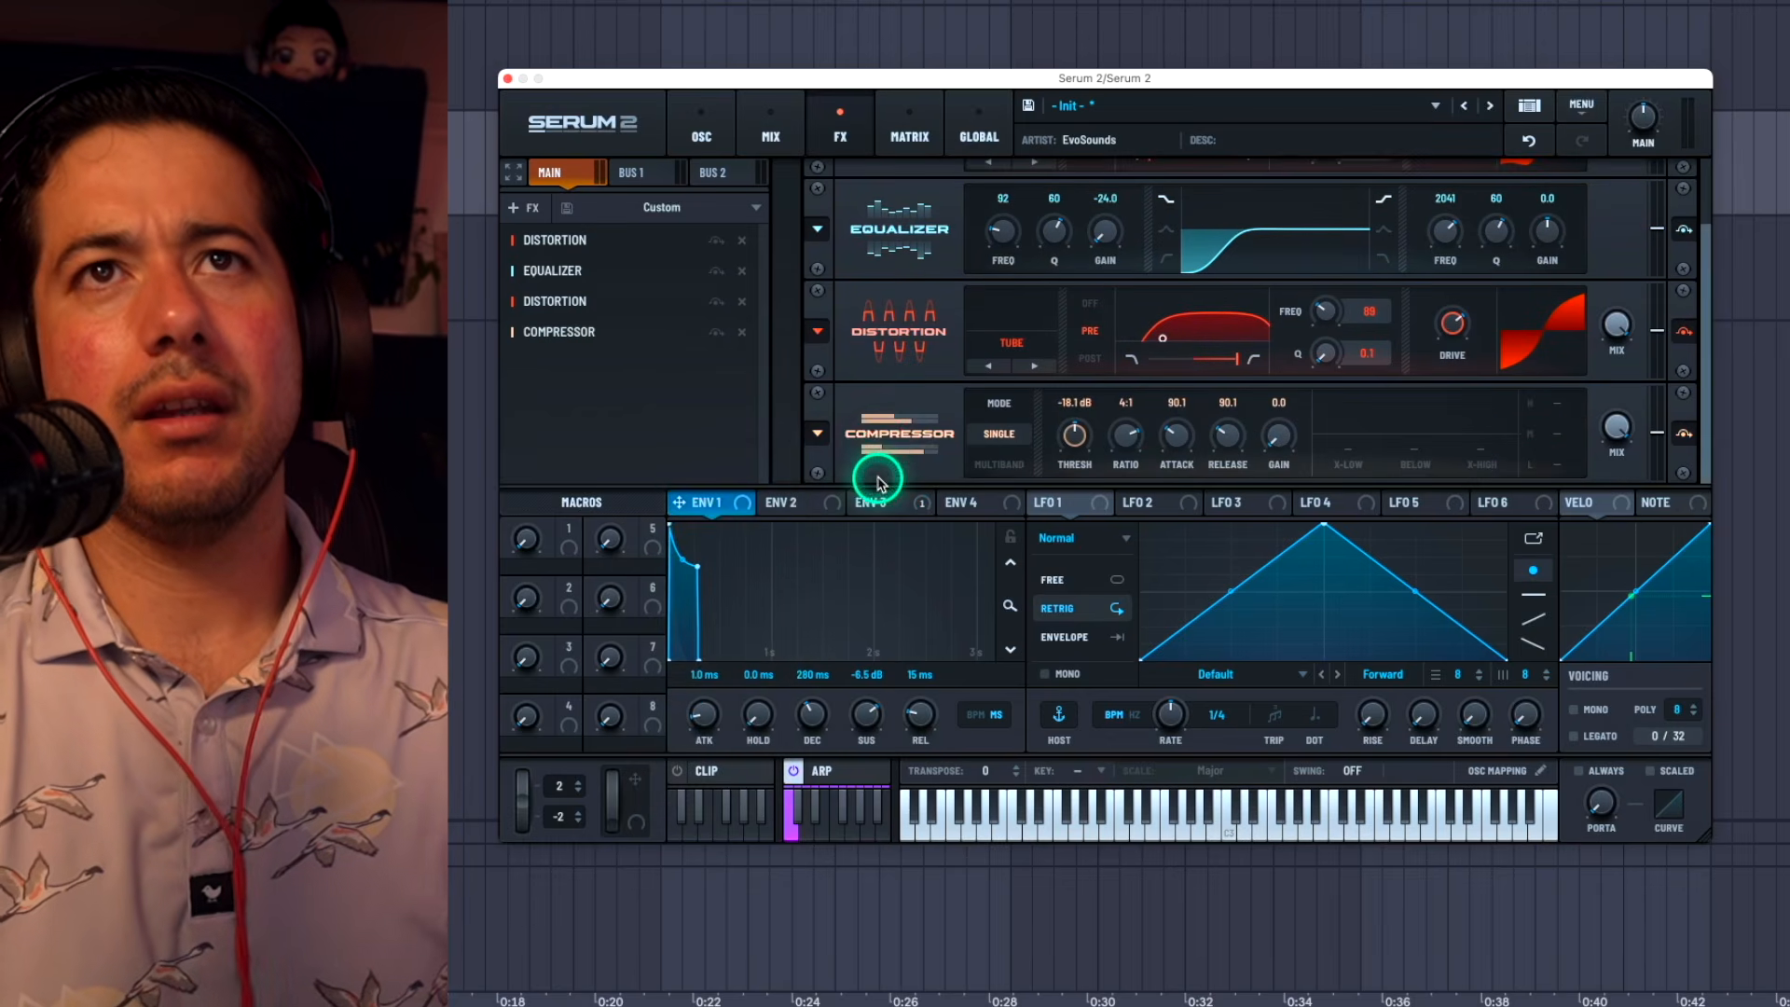
click(832, 443)
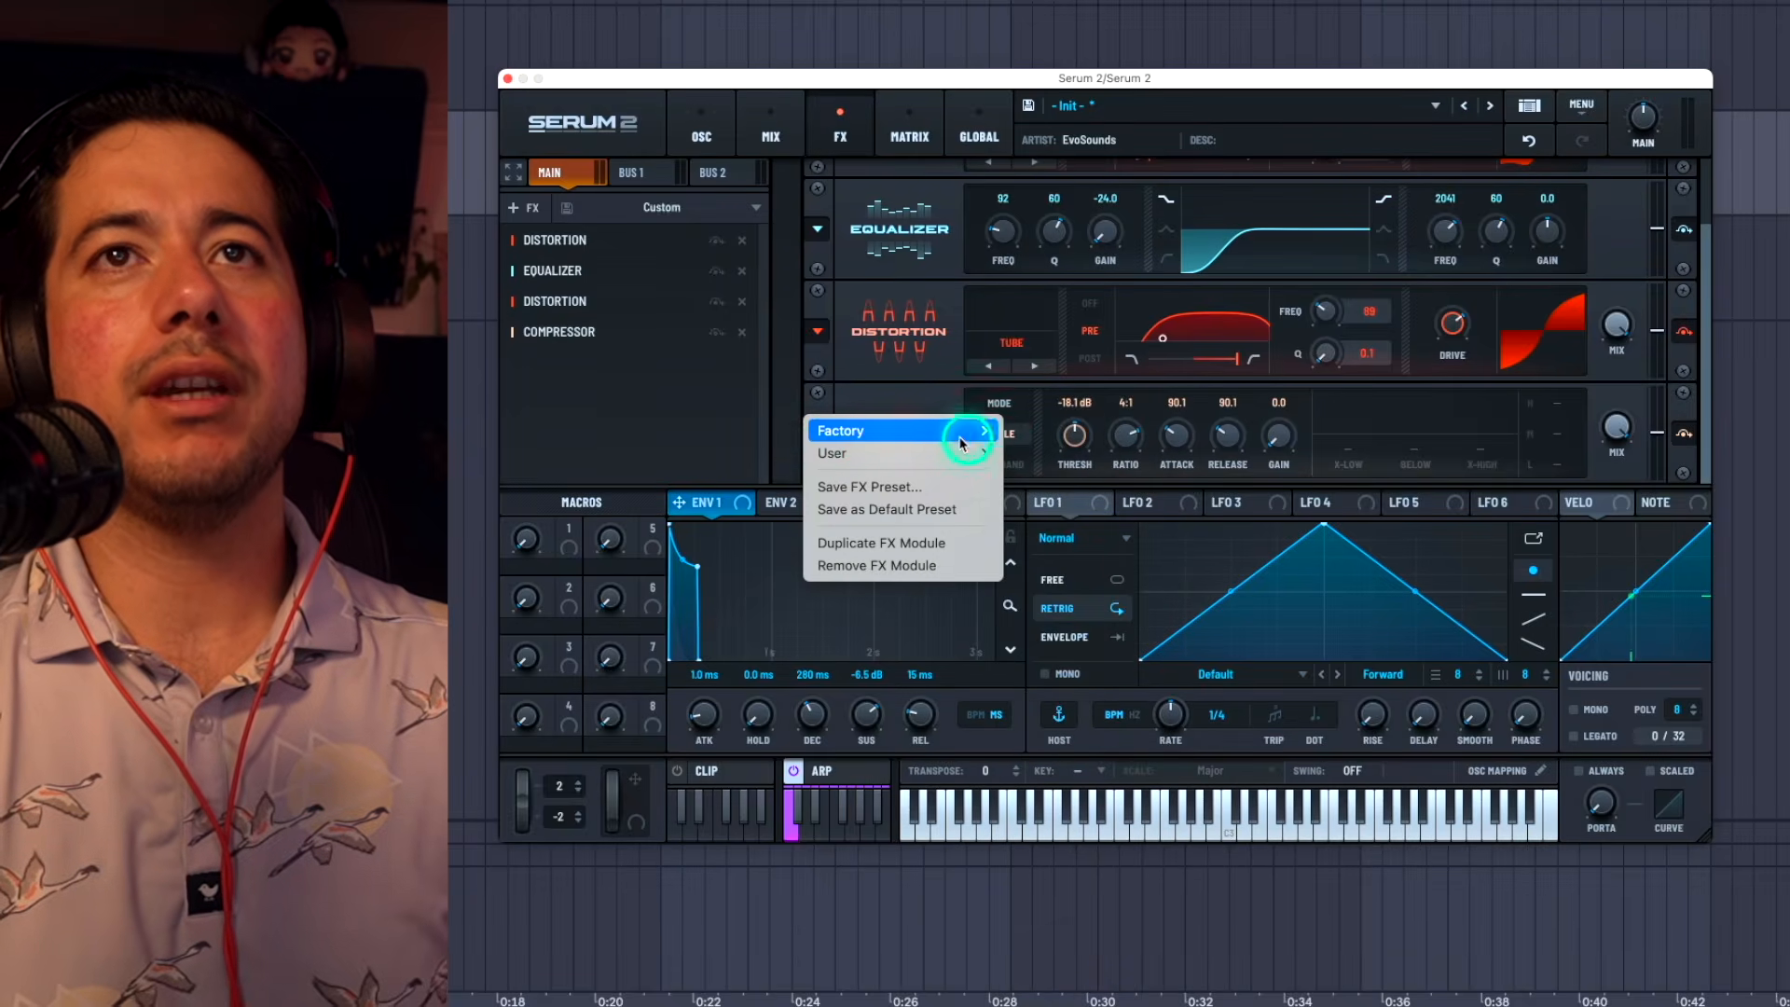
mouse_move(979, 430)
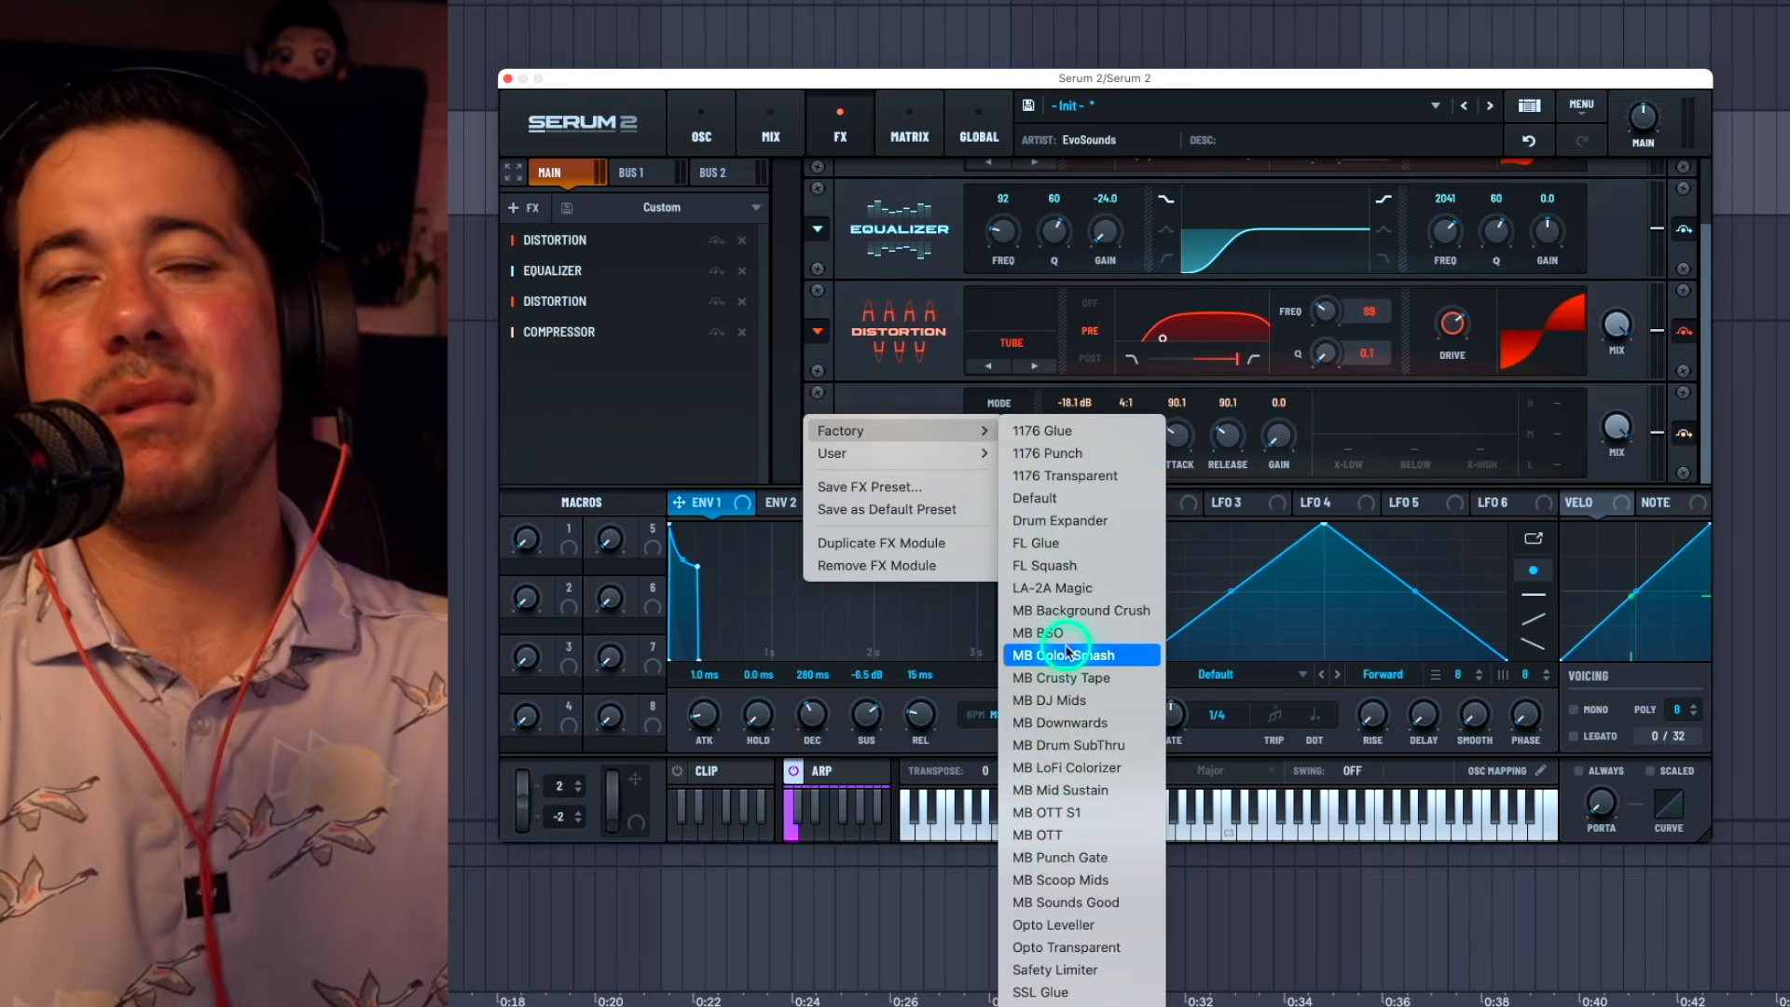
click(732, 452)
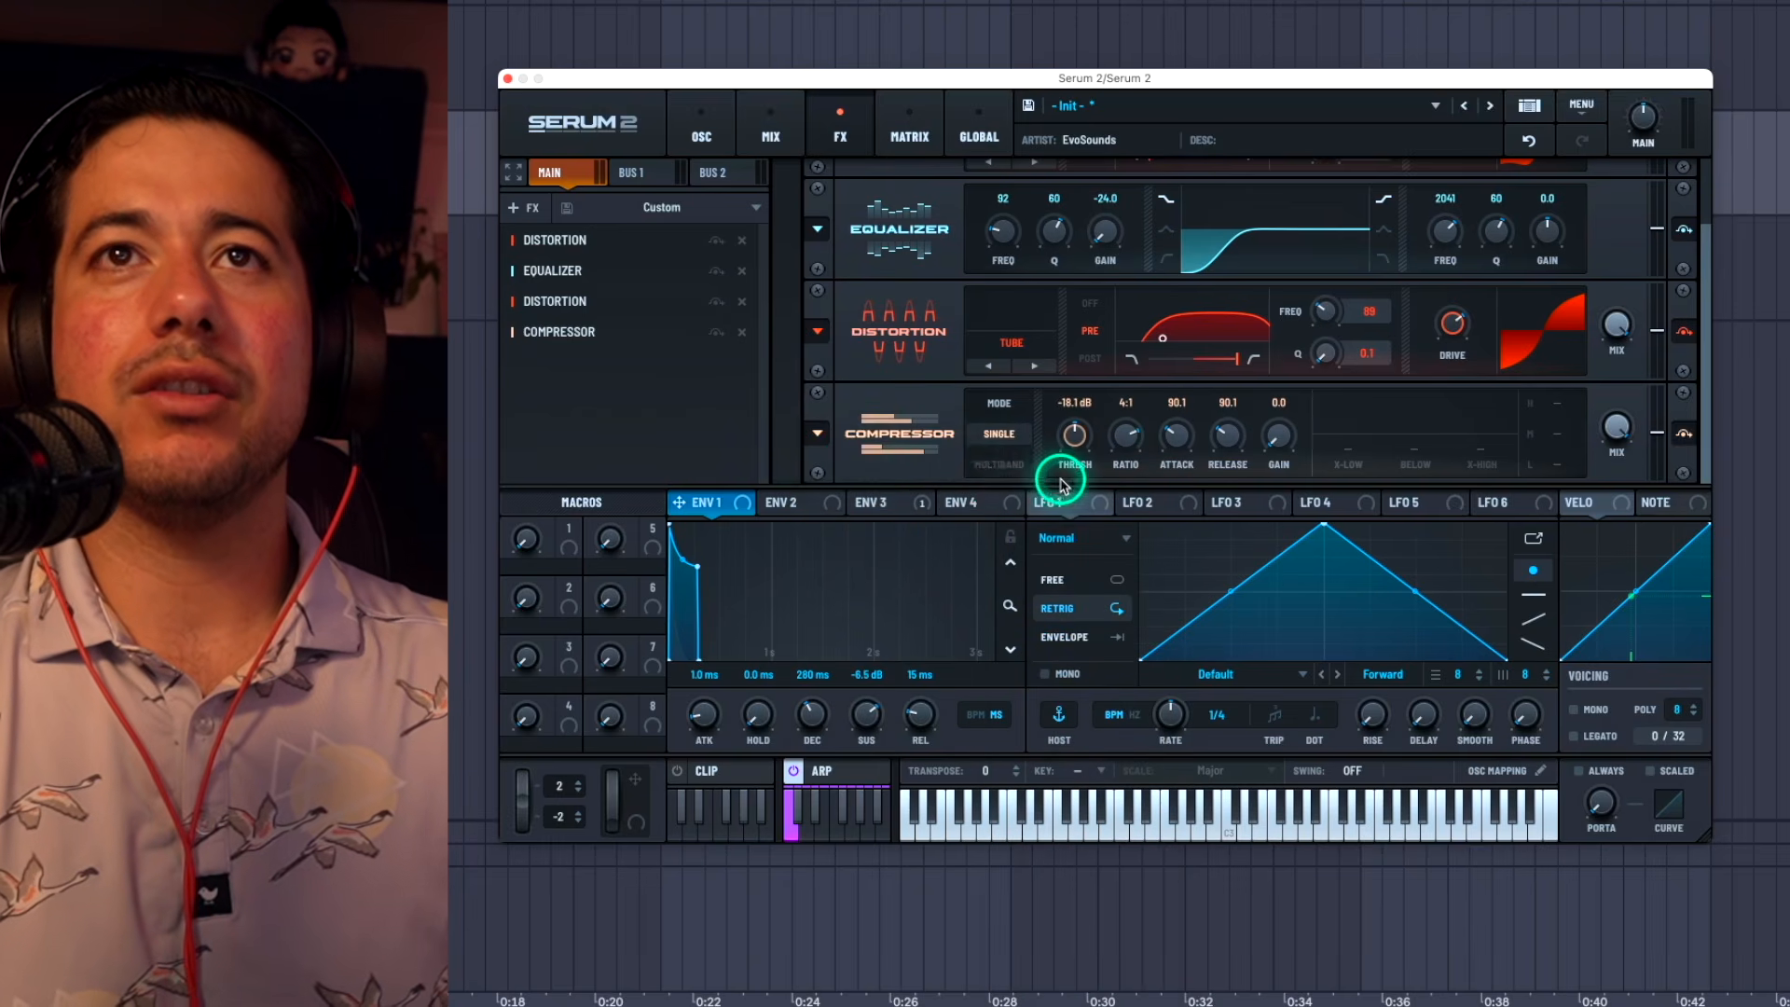
Step: Switch the compressor to multiband mode, set its threshold to -15.1 dB, and adjust the band thresholds
click(1007, 464)
drag(1072, 438, 1072, 443)
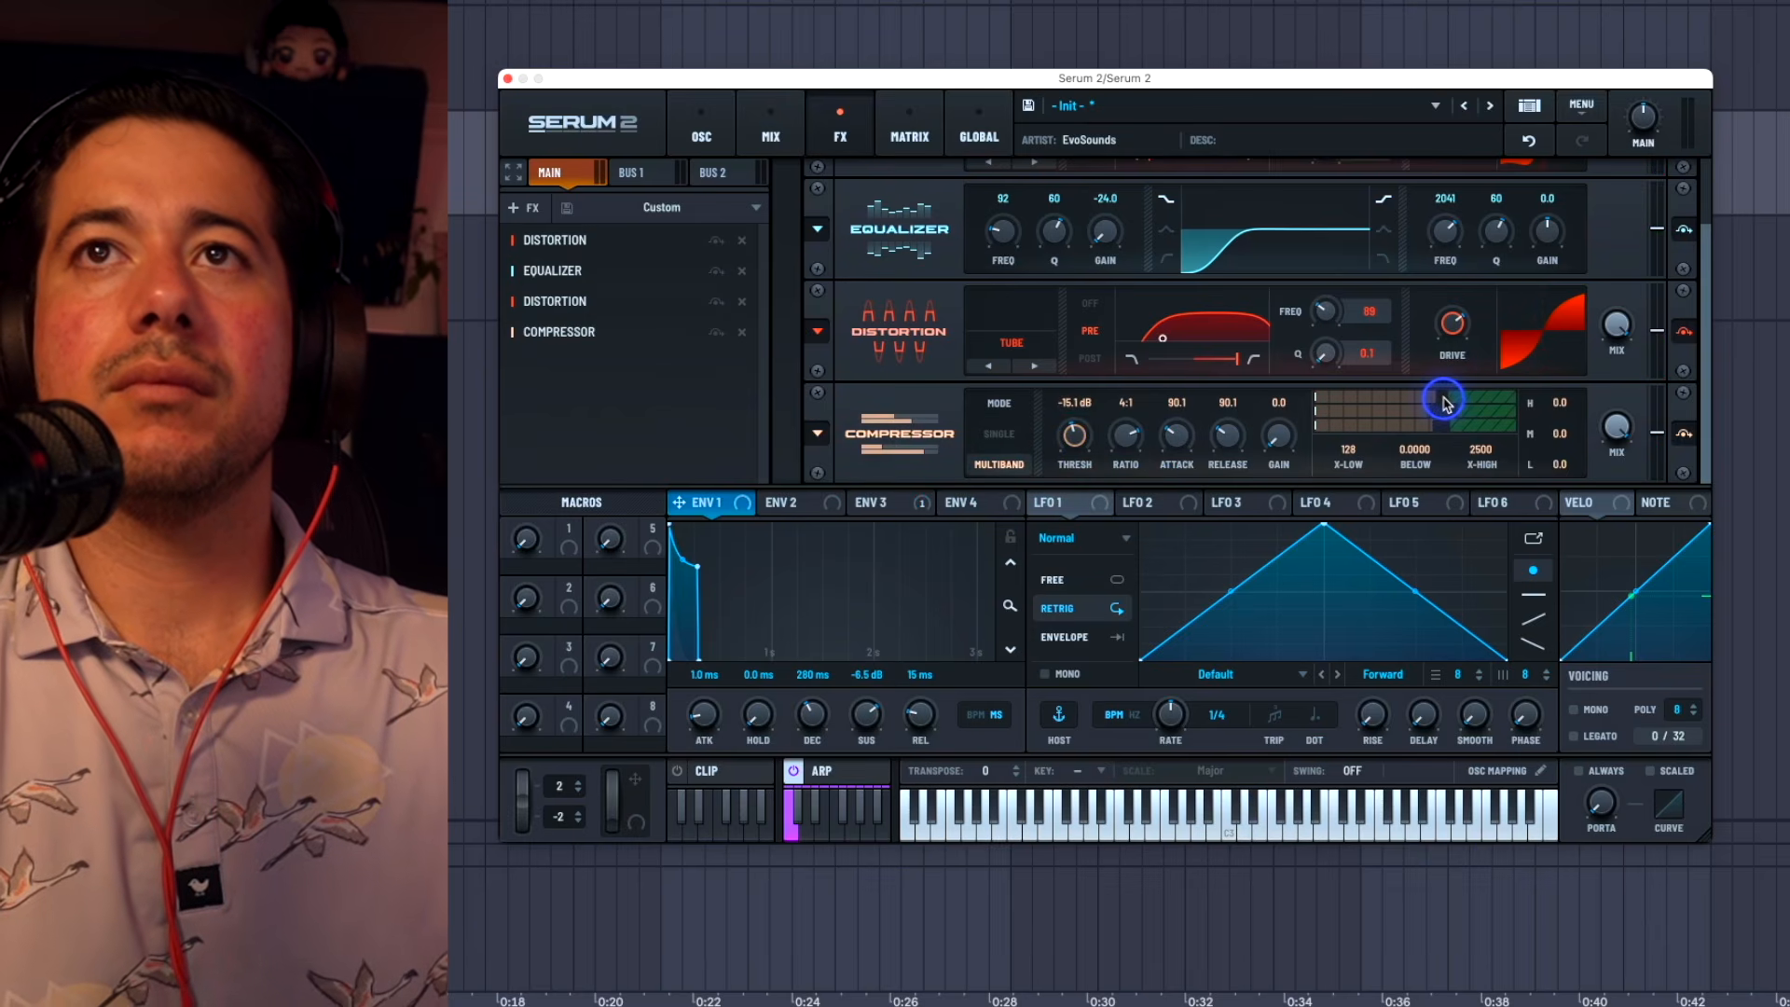
mouse_move(1458, 400)
mouse_down()
mouse_move(1530, 415)
mouse_move(1479, 415)
mouse_up()
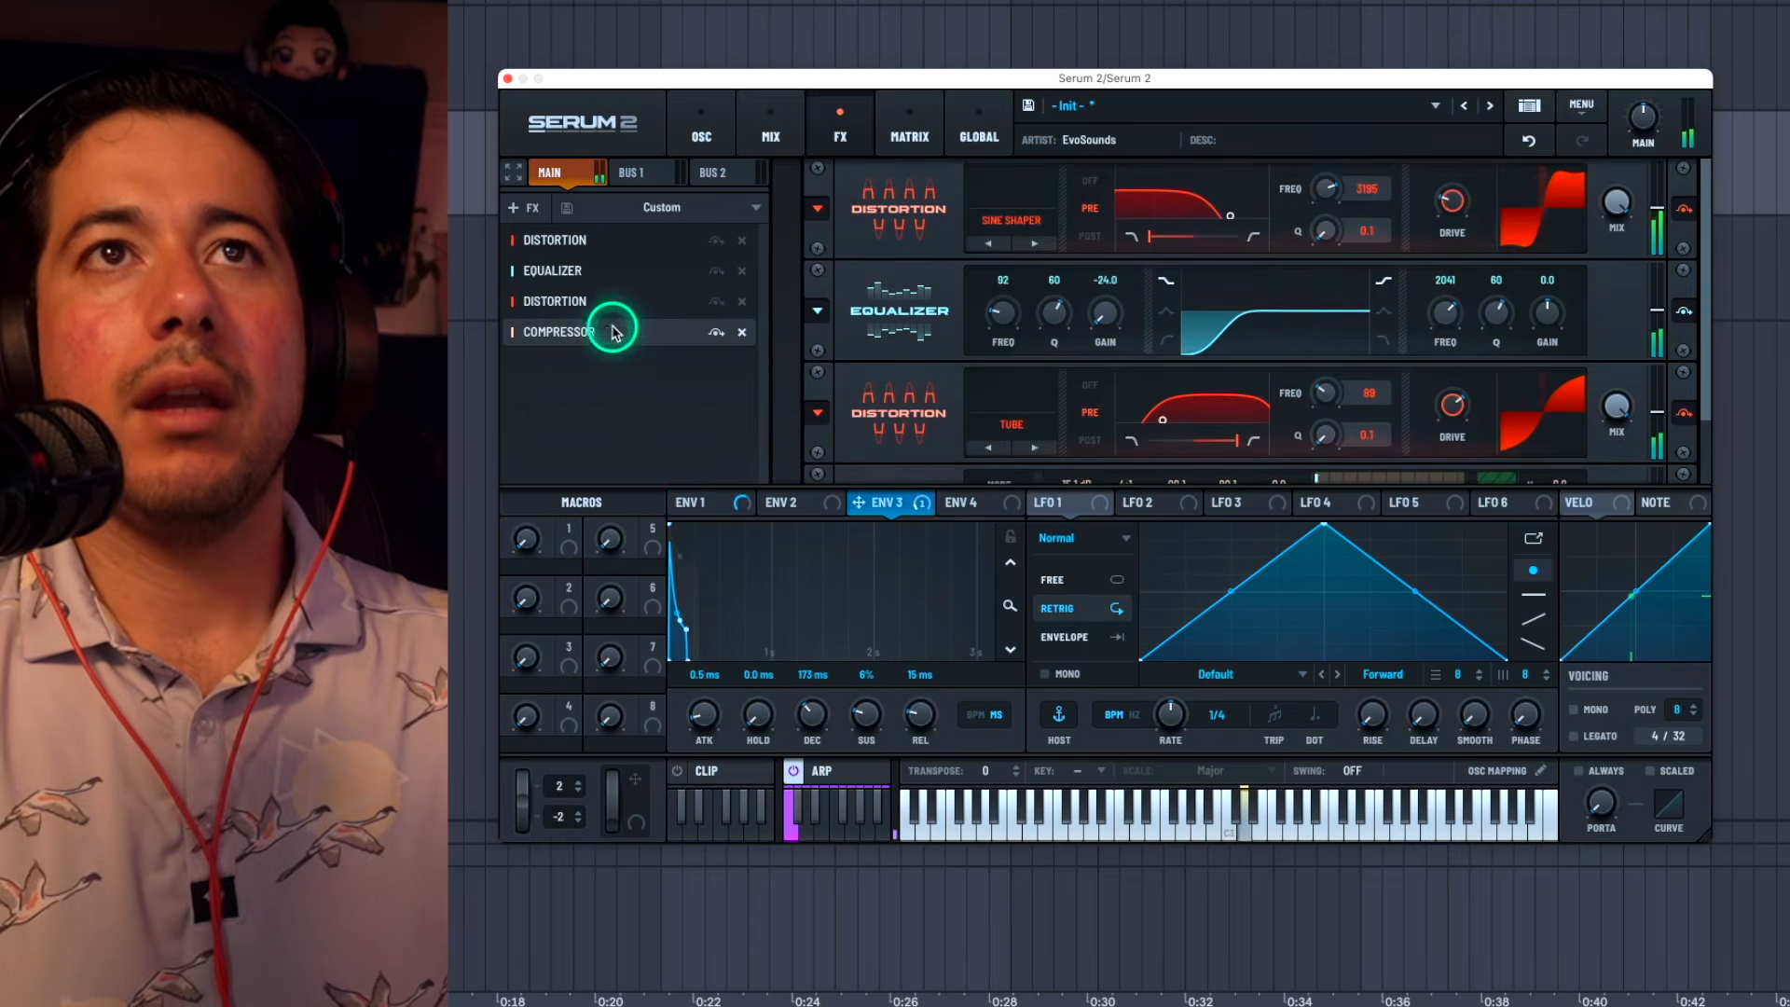
click(611, 332)
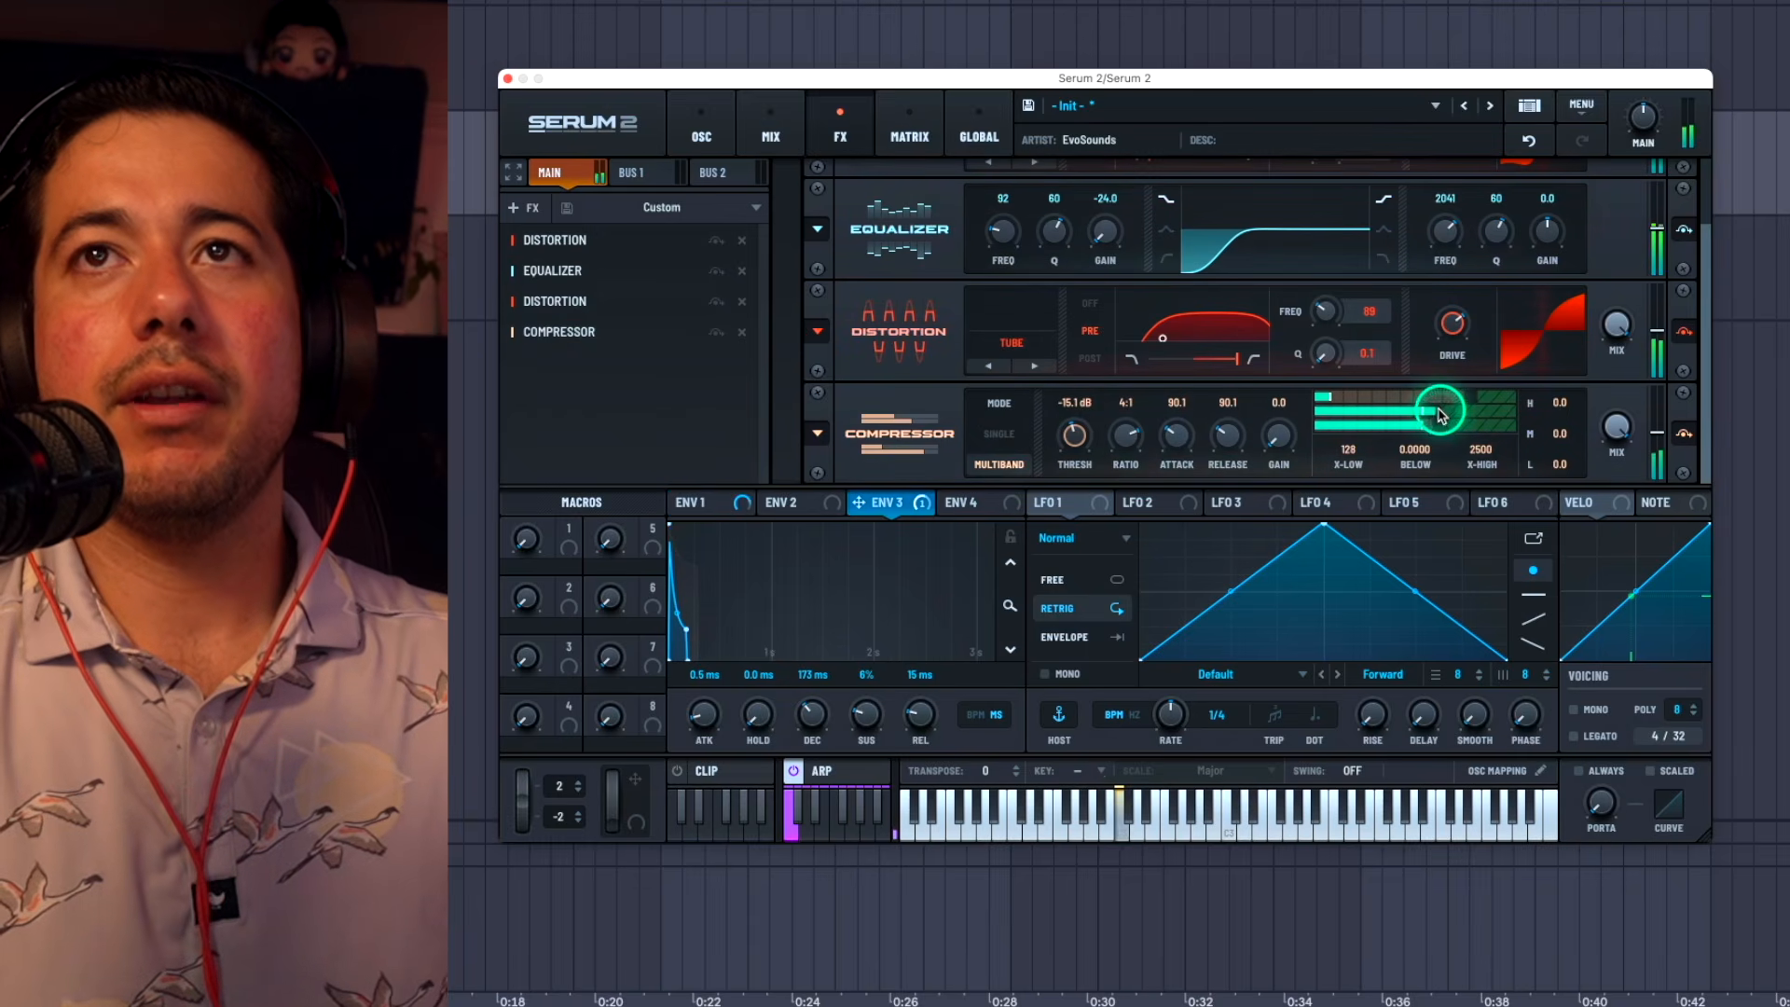
drag(1440, 414, 1443, 416)
Step: Set the Tube distortion's drive to about 68% and boost the equalizer's high band as an 8.5 dB peak at 4579 Hz
drag(1449, 352, 1457, 311)
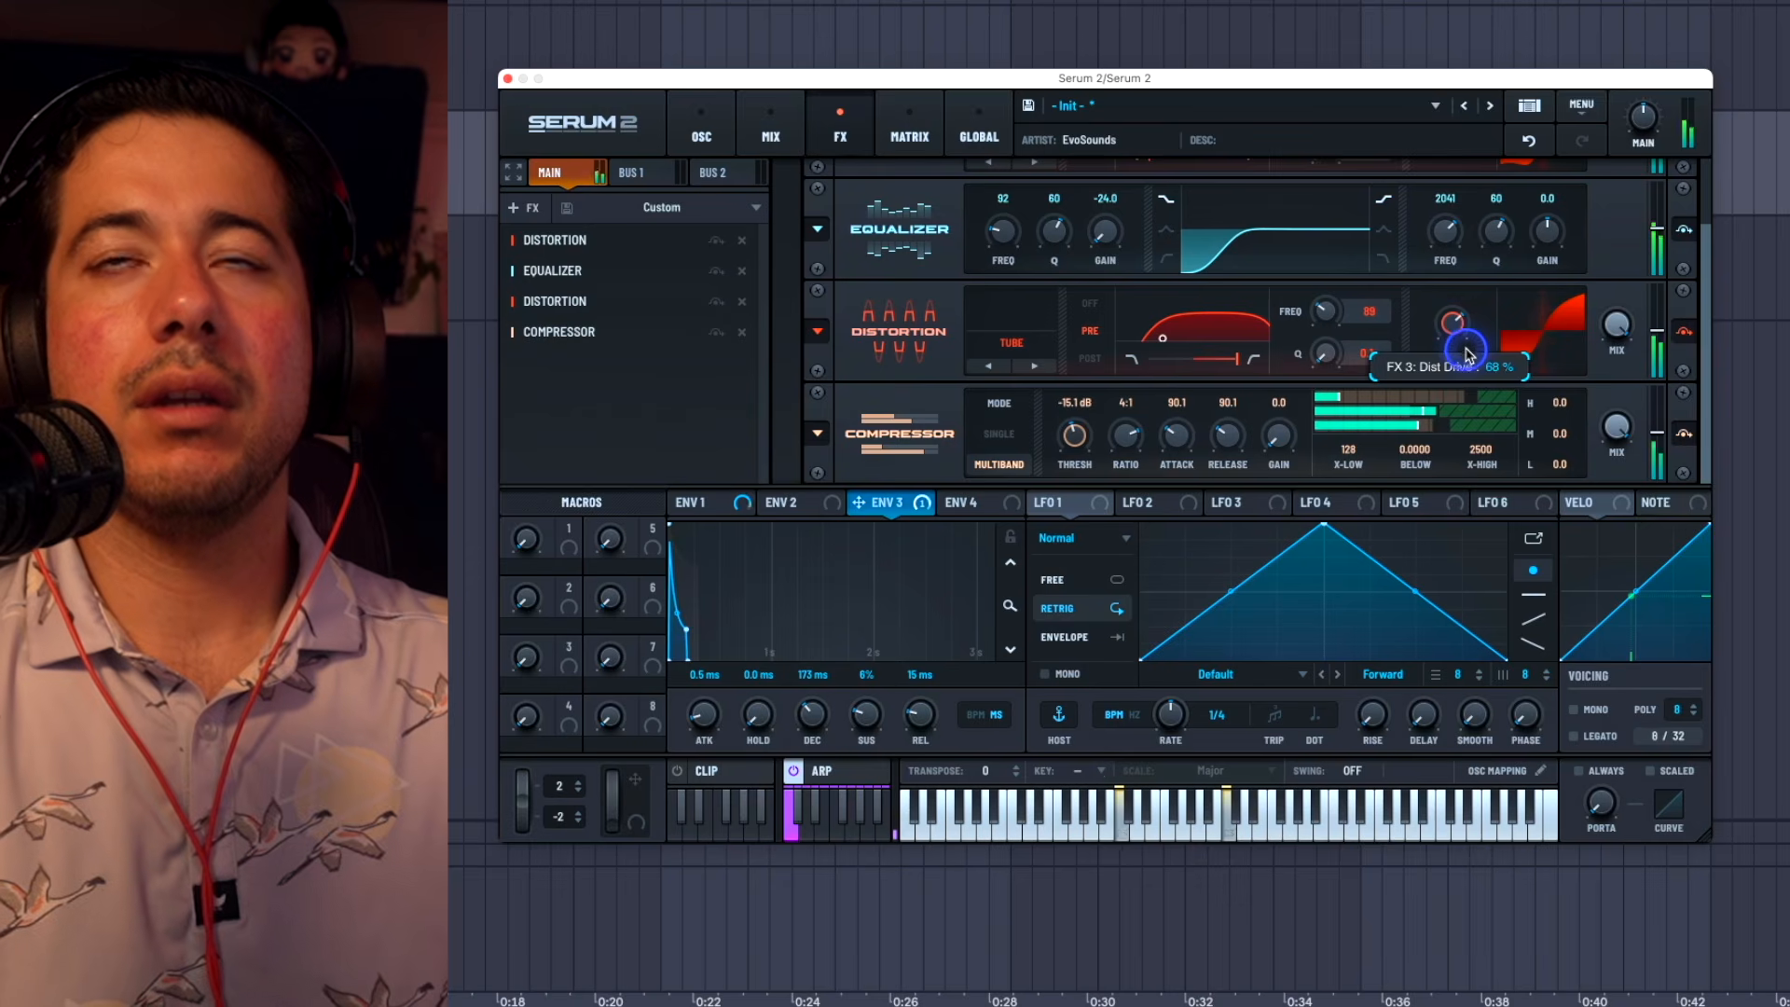
drag(1547, 230, 1457, 258)
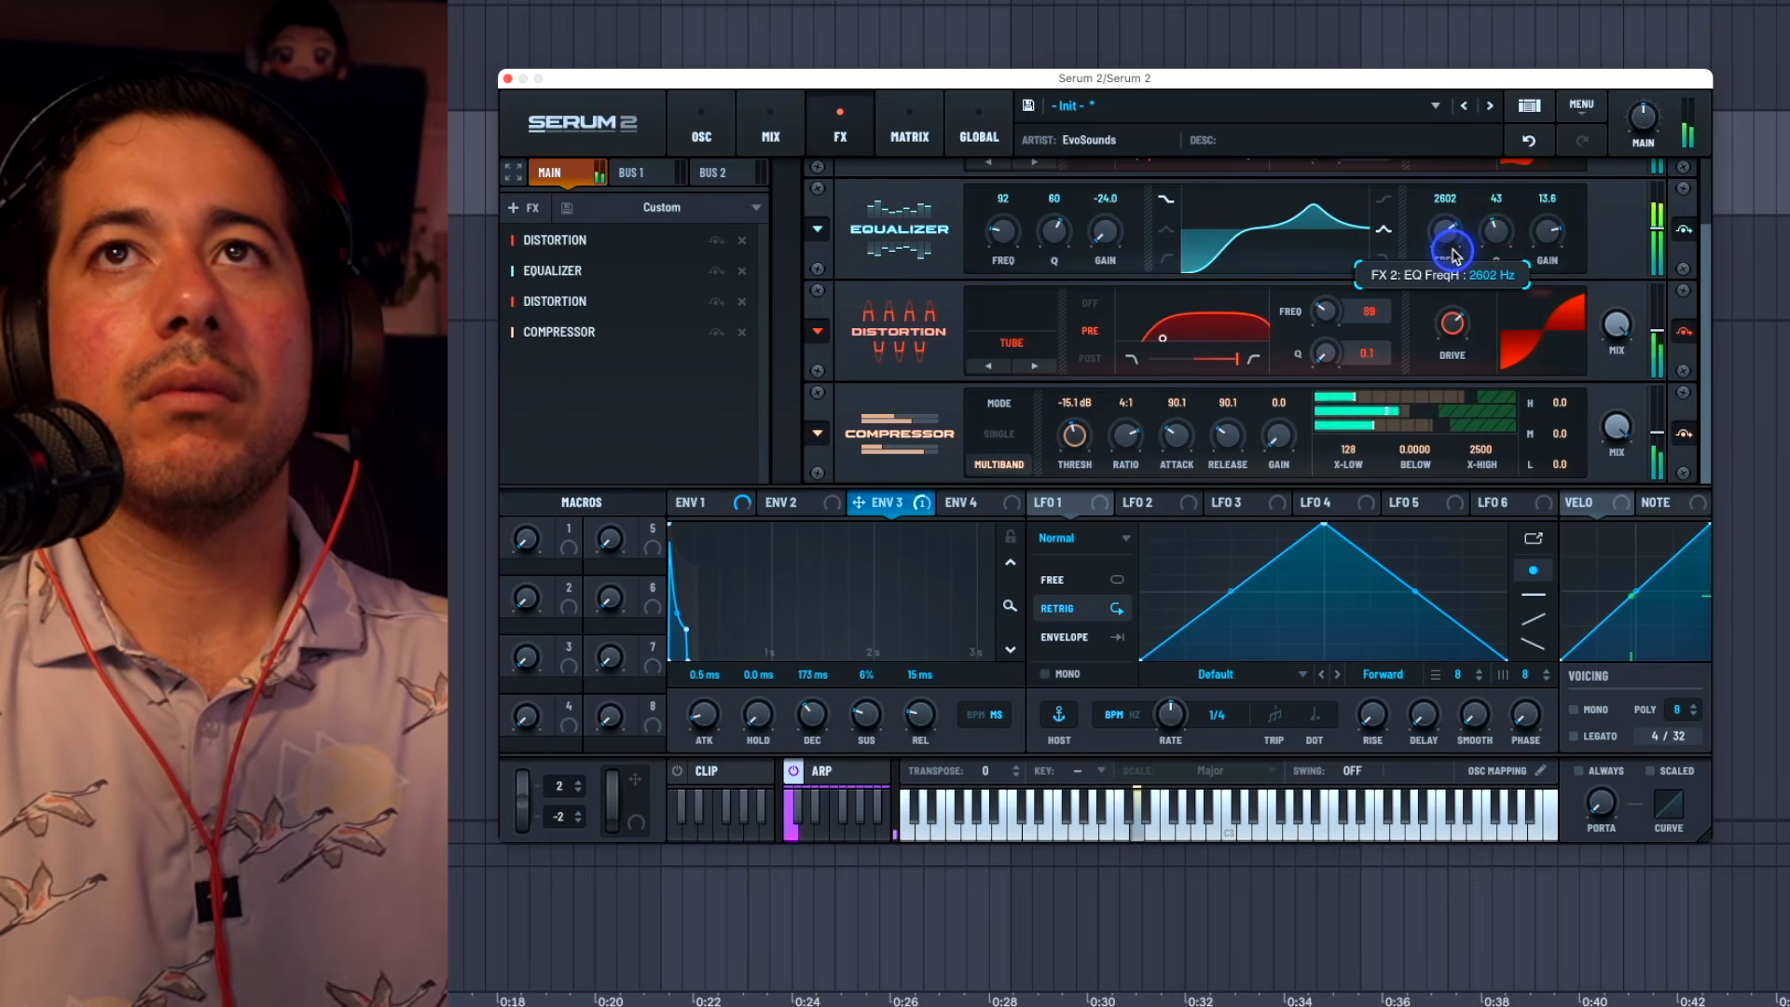
mouse_move(1449, 258)
mouse_down()
mouse_move(1495, 223)
mouse_move(1540, 236)
mouse_move(1446, 246)
mouse_up()
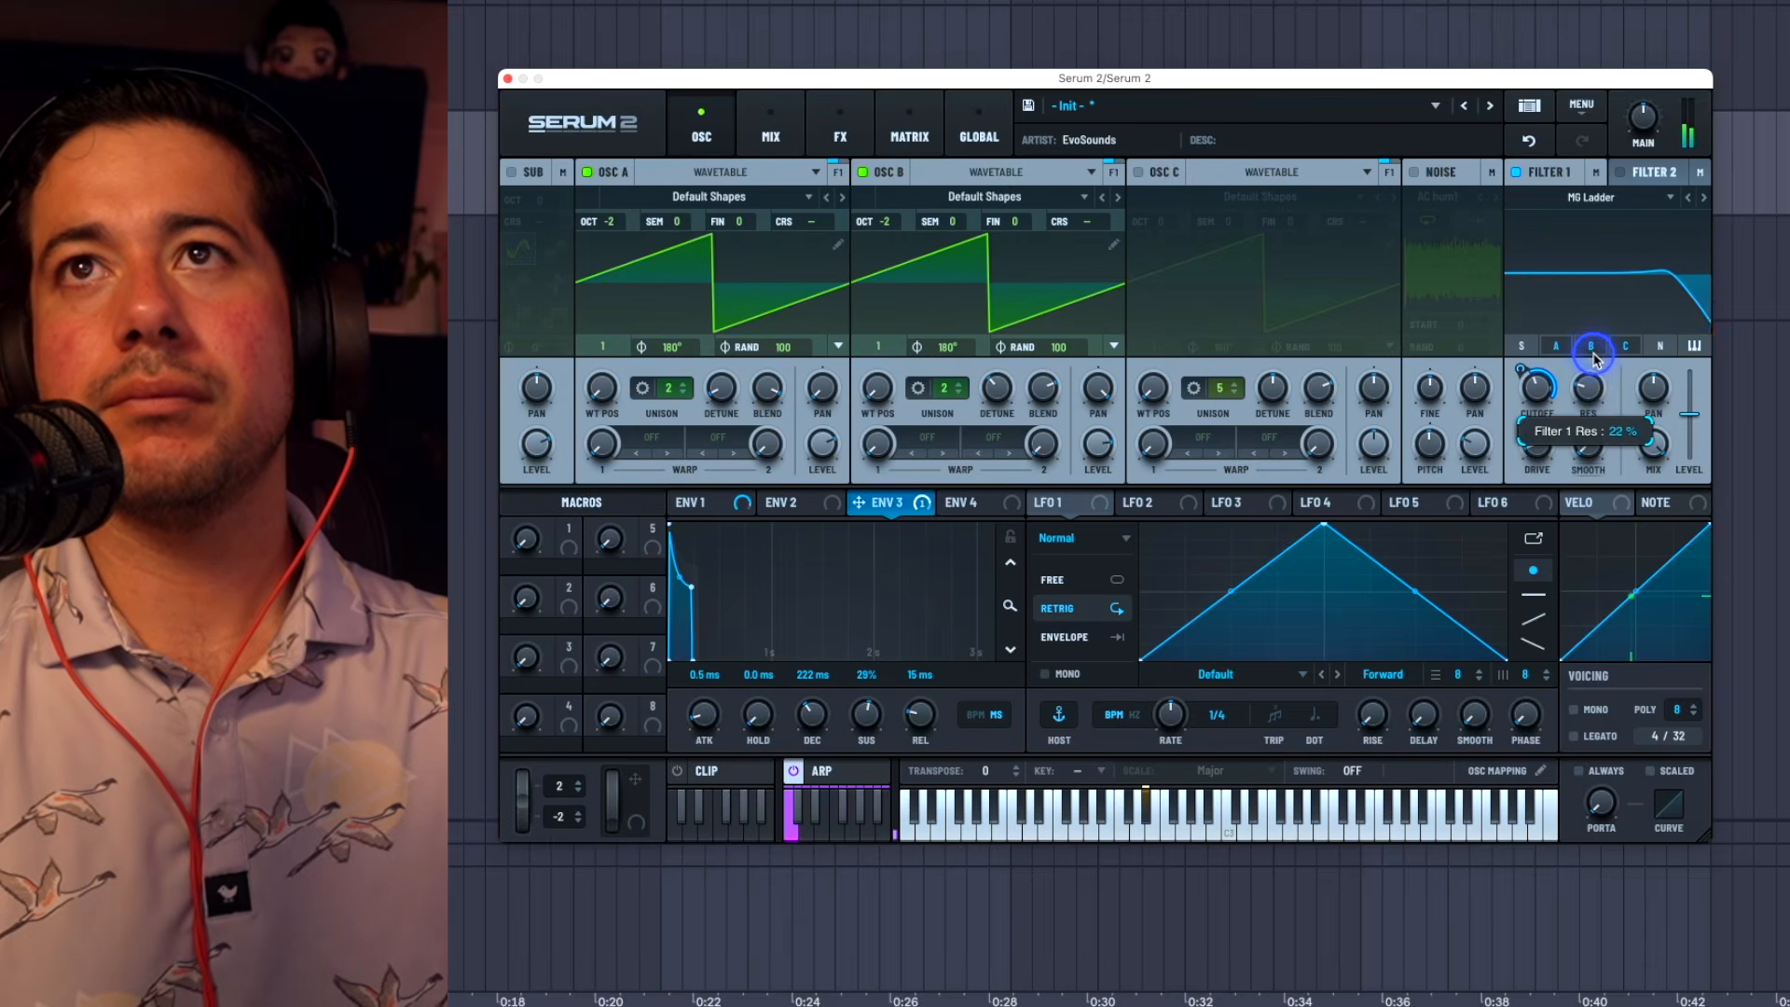
Step: Fine-tune the Filter 1 cutoff frequency
drag(1538, 387, 1540, 401)
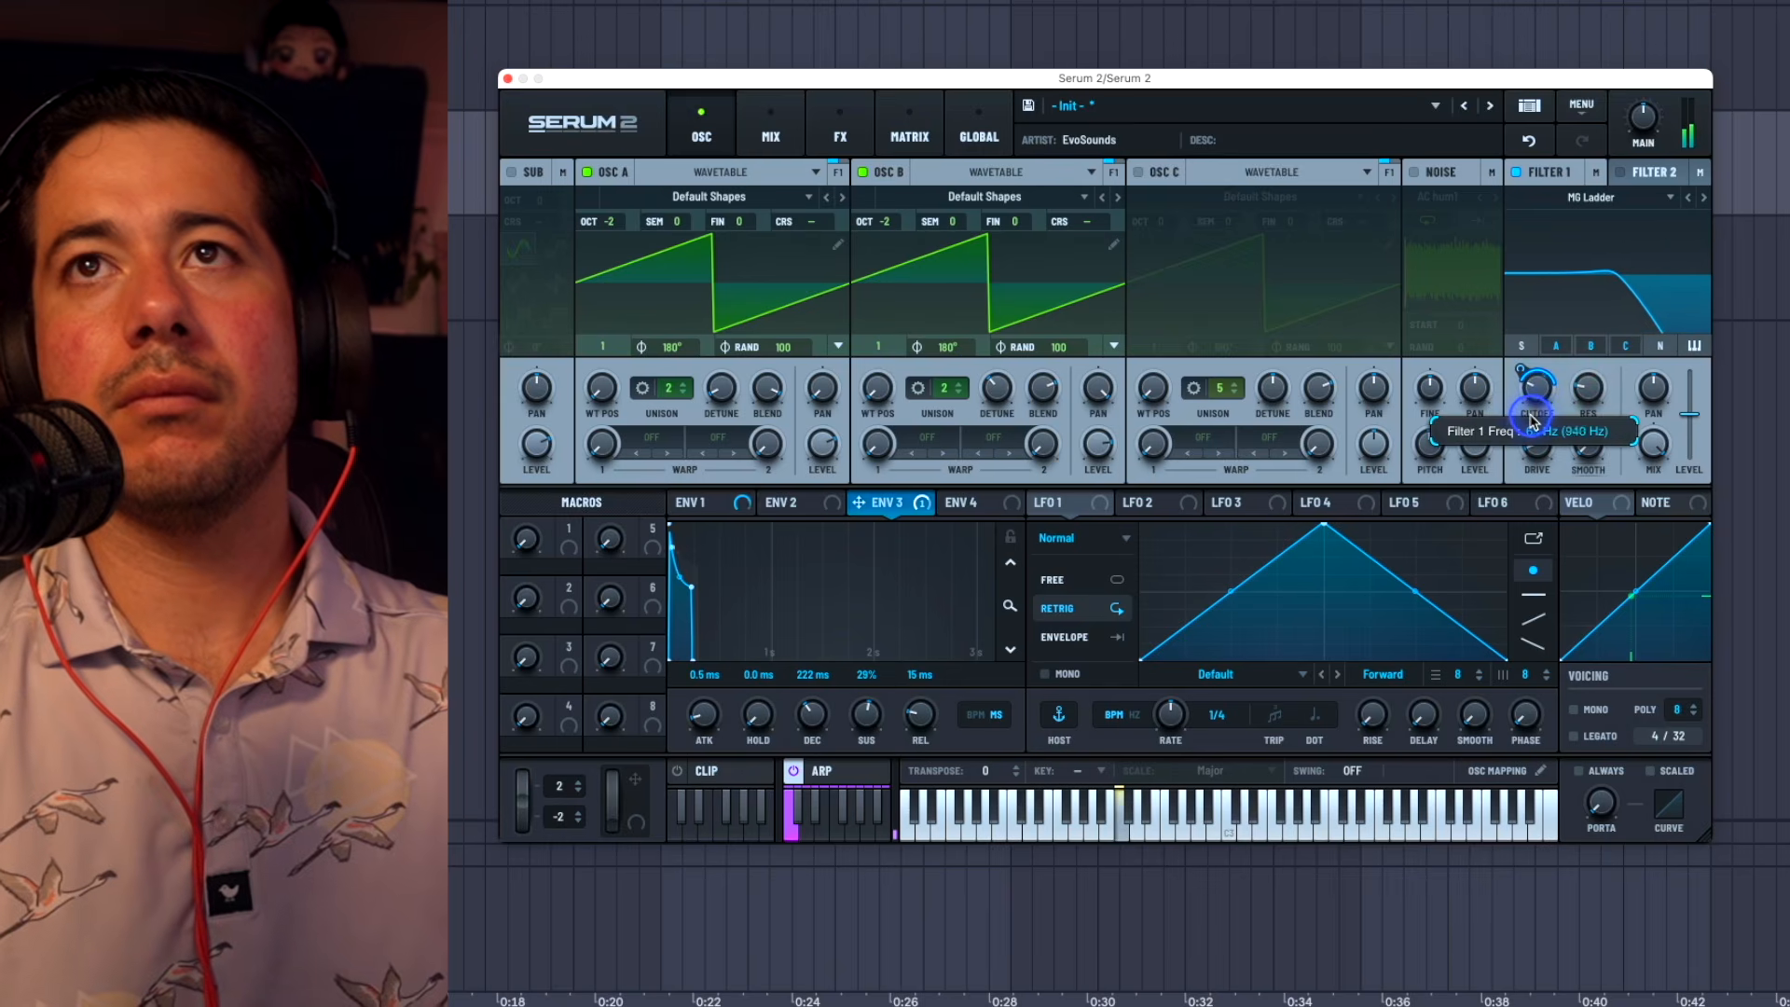
mouse_move(1529, 407)
mouse_down()
mouse_move(1523, 379)
mouse_move(1533, 398)
mouse_up()
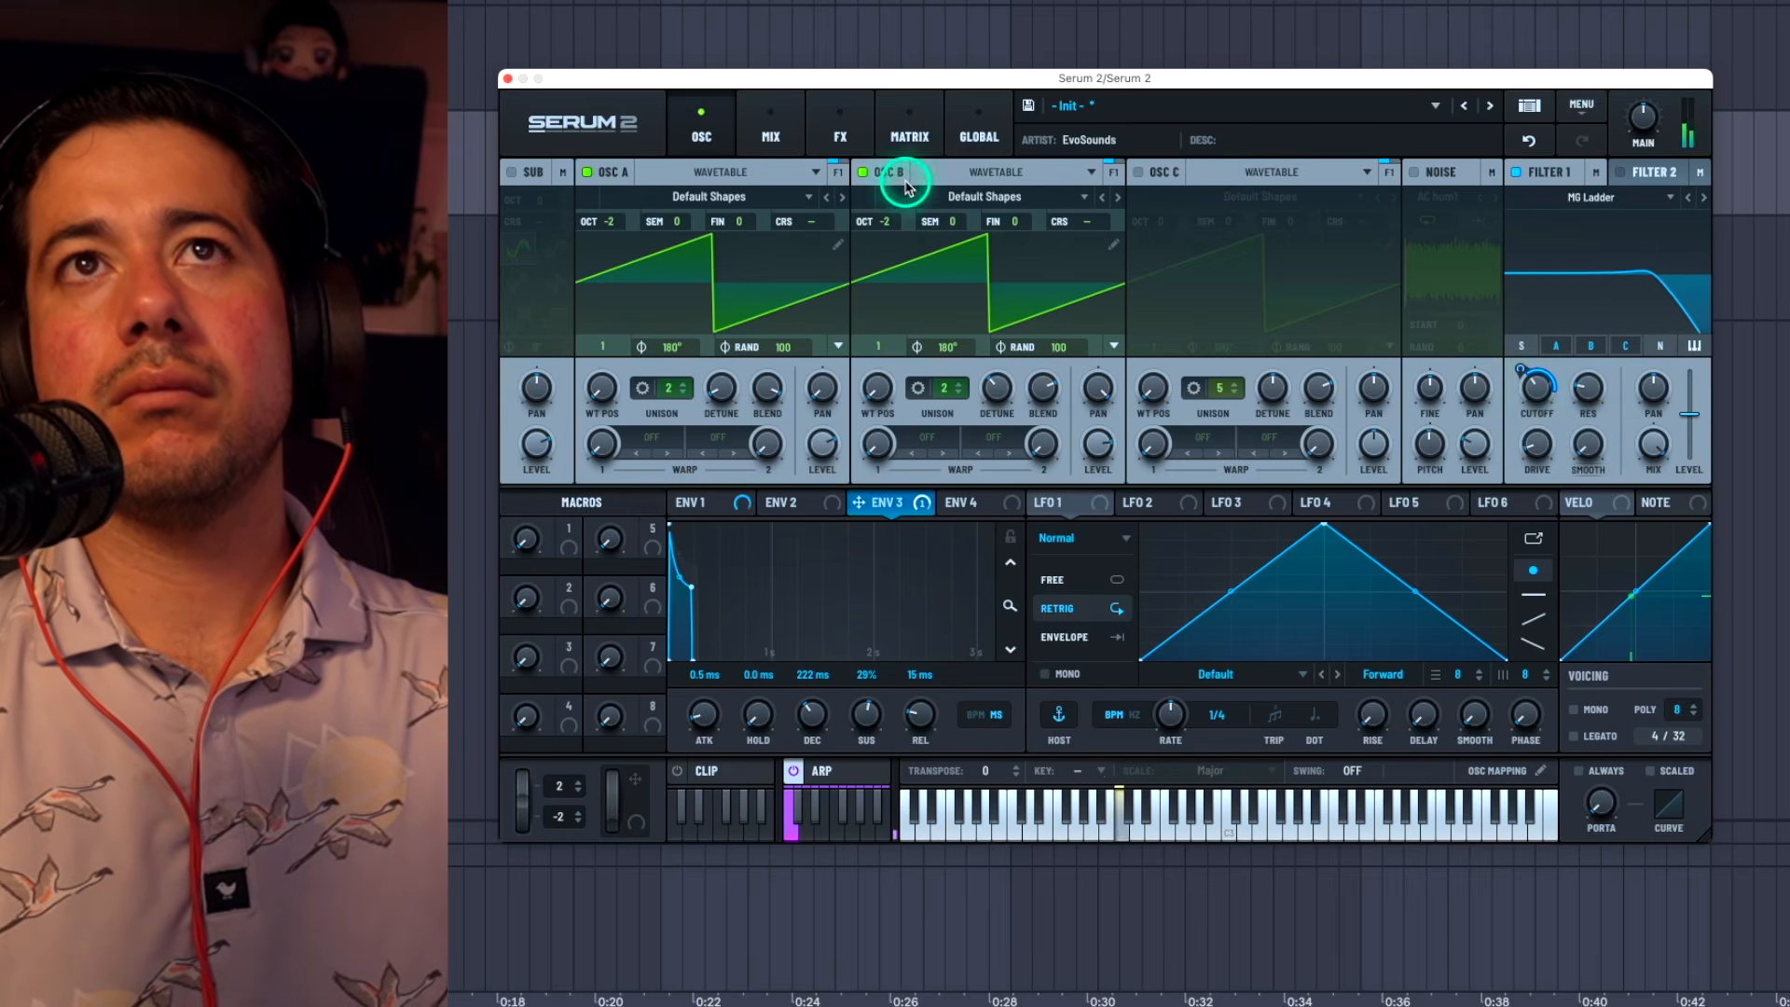
Step: Add a Reverb after the compressor and raise the compressor's gain
click(839, 138)
click(604, 386)
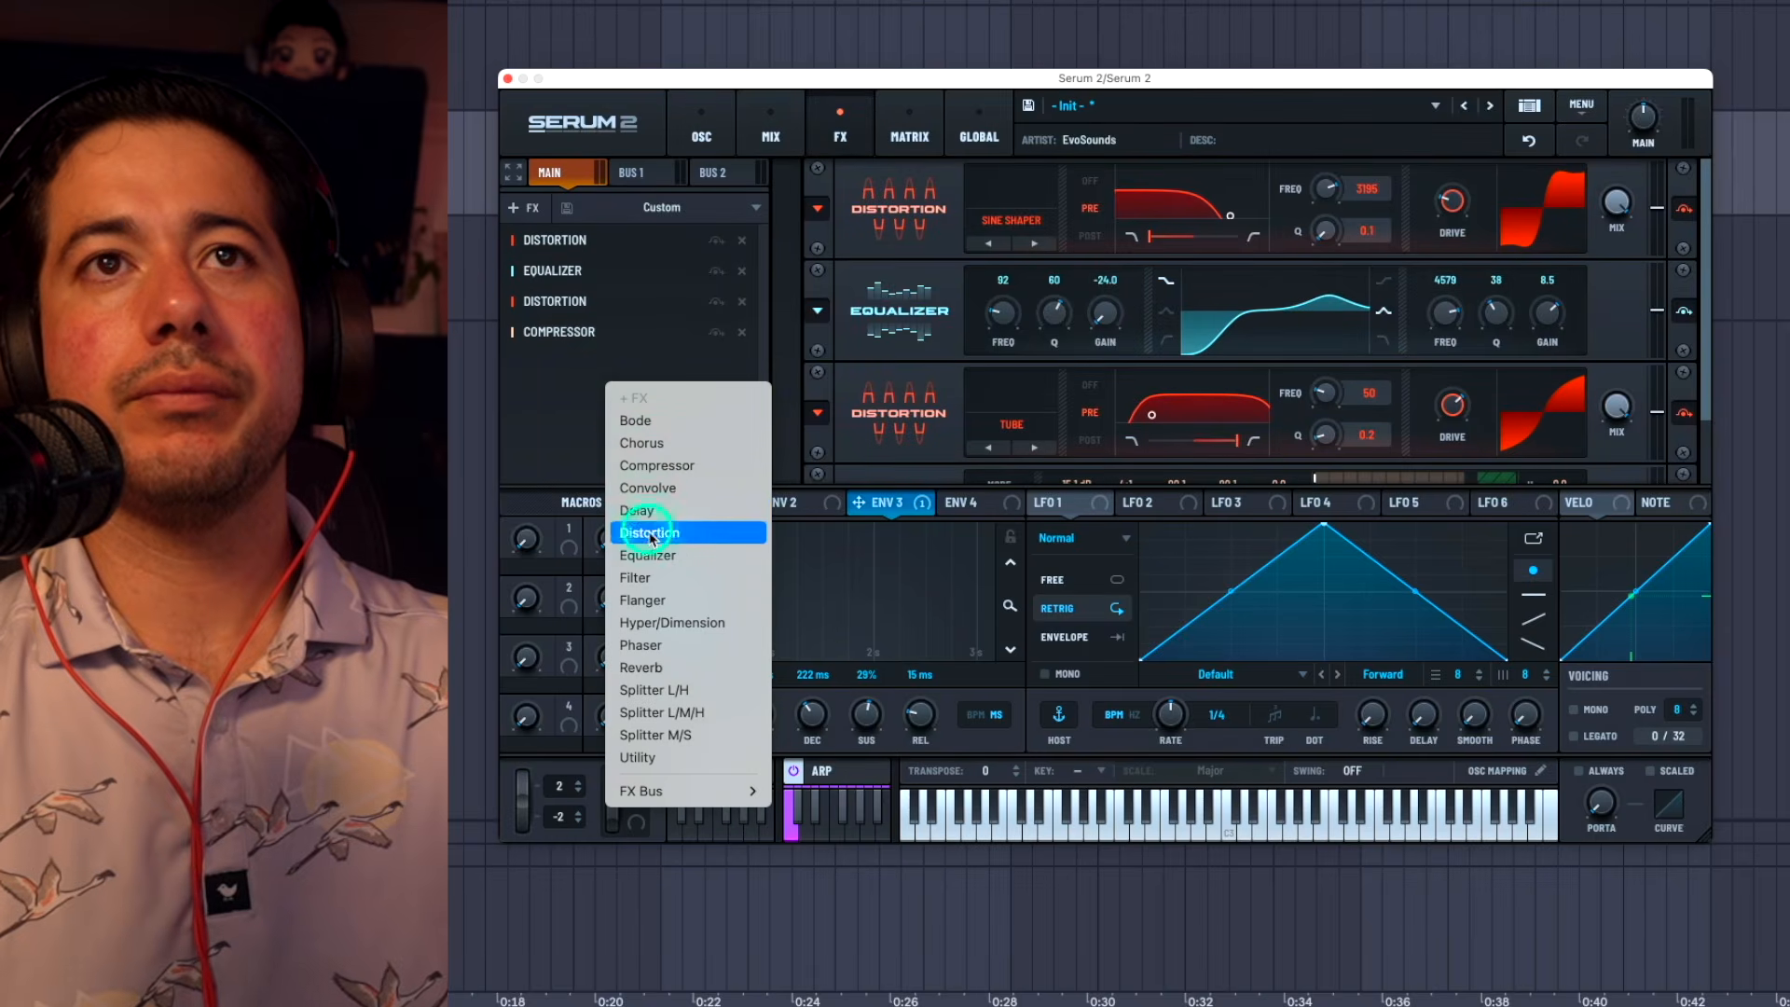
click(667, 669)
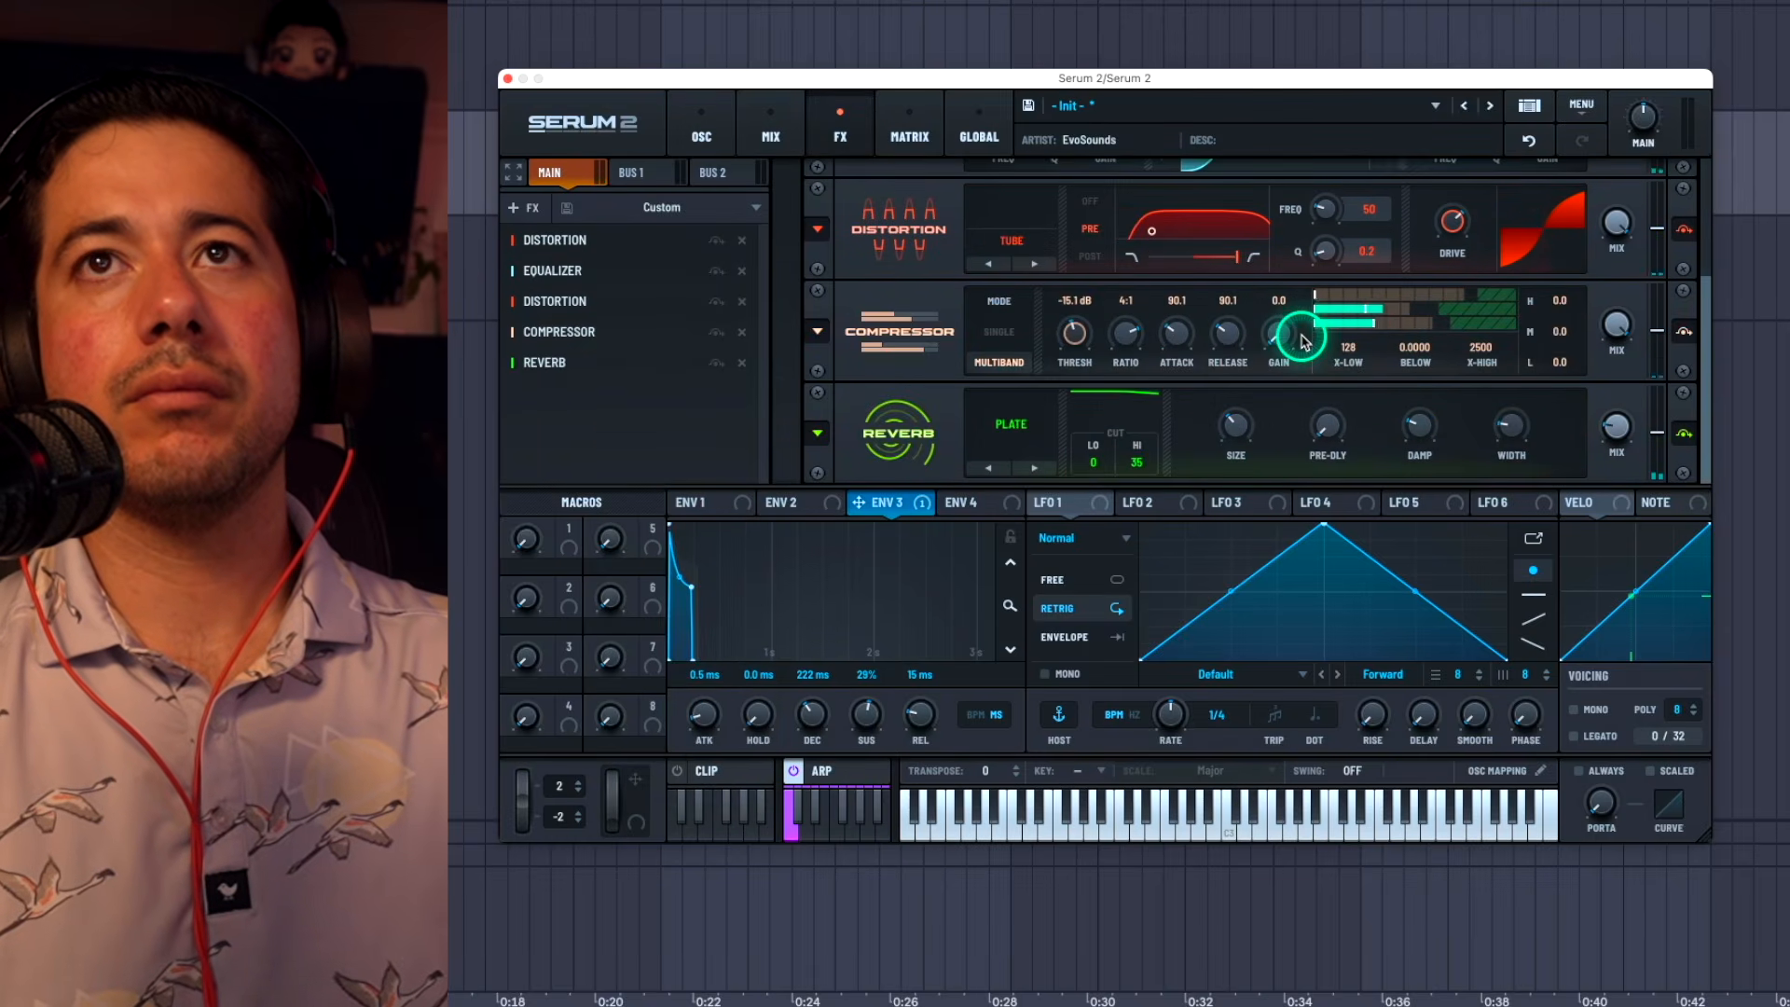
drag(1279, 339, 1287, 306)
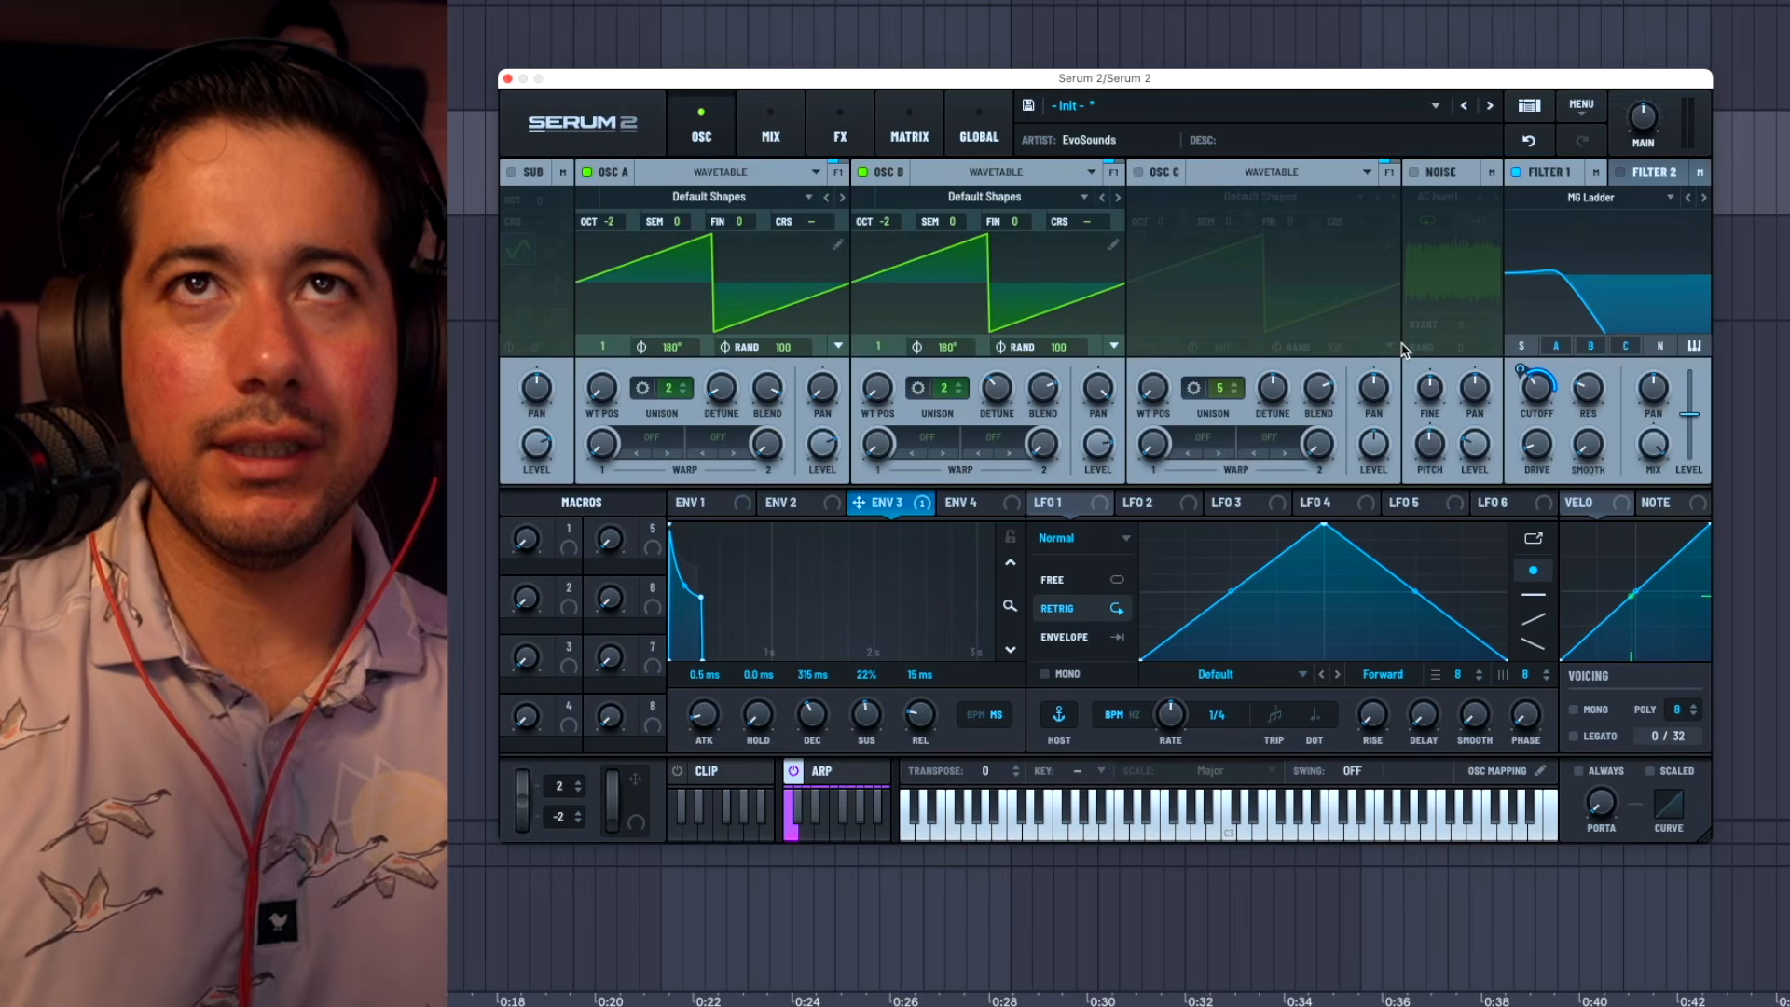
Step: Enable OSC C, lower it to octave -1, and reduce its level to about -16 dB
click(1139, 171)
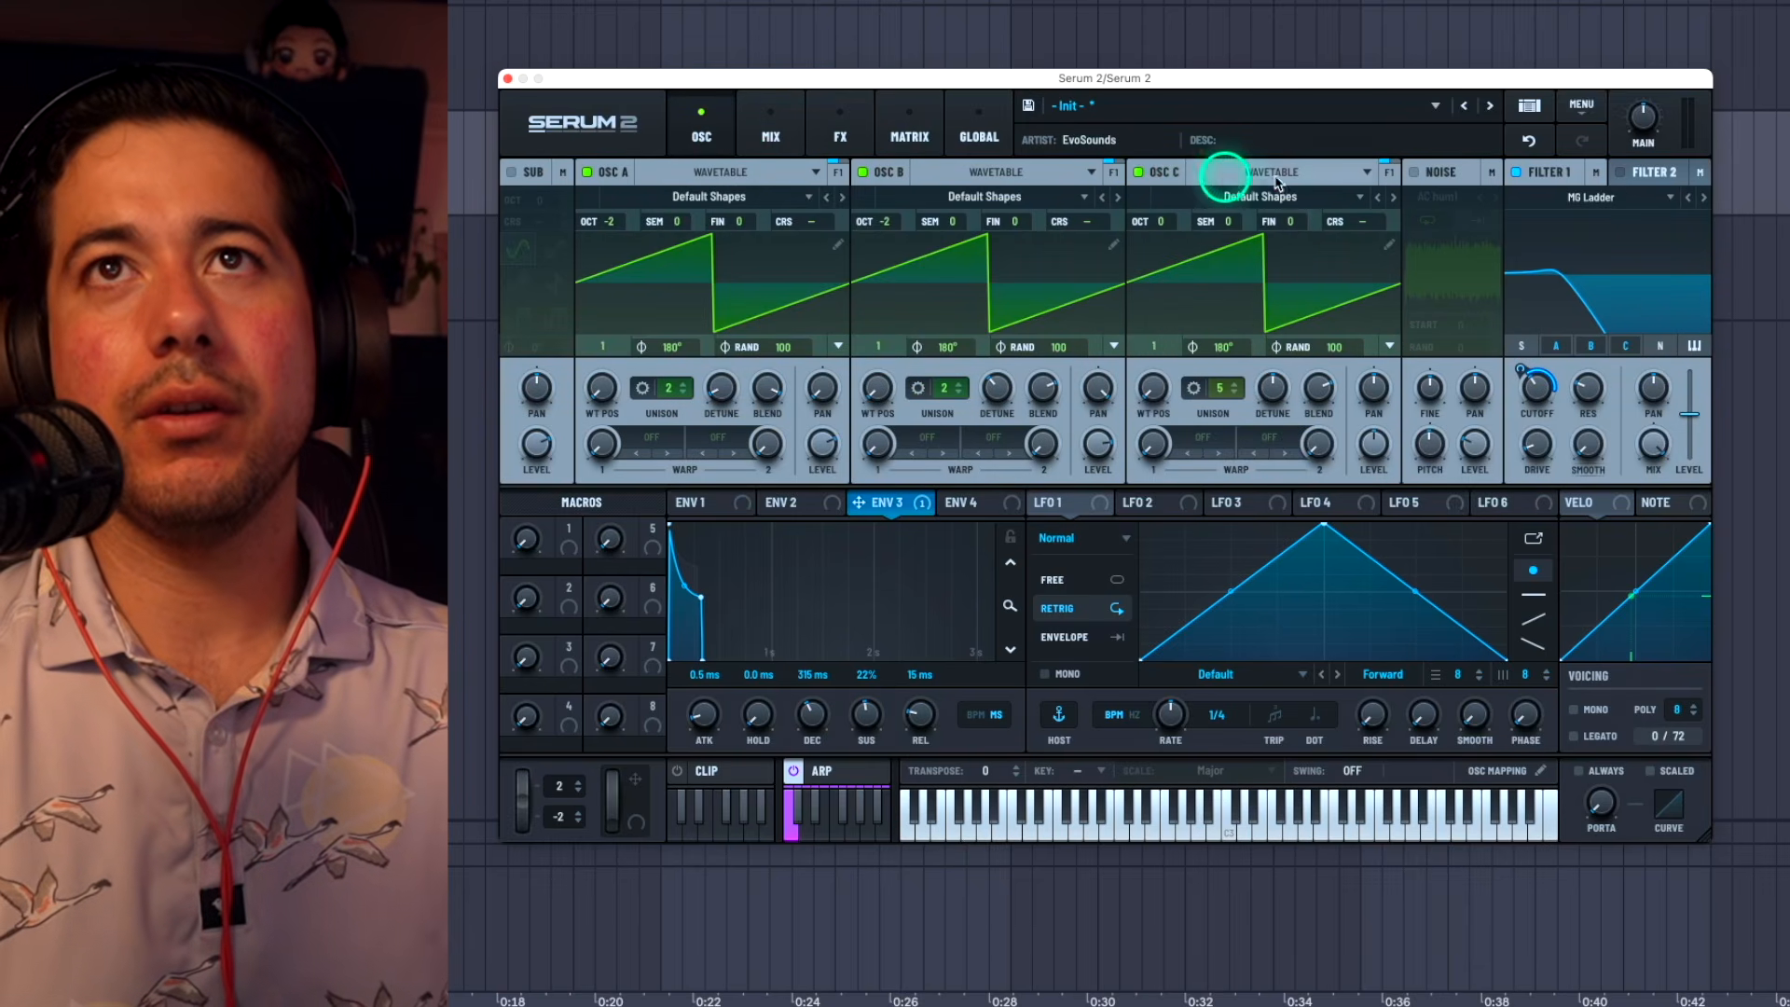
drag(1166, 221, 1165, 254)
drag(1374, 451, 1371, 473)
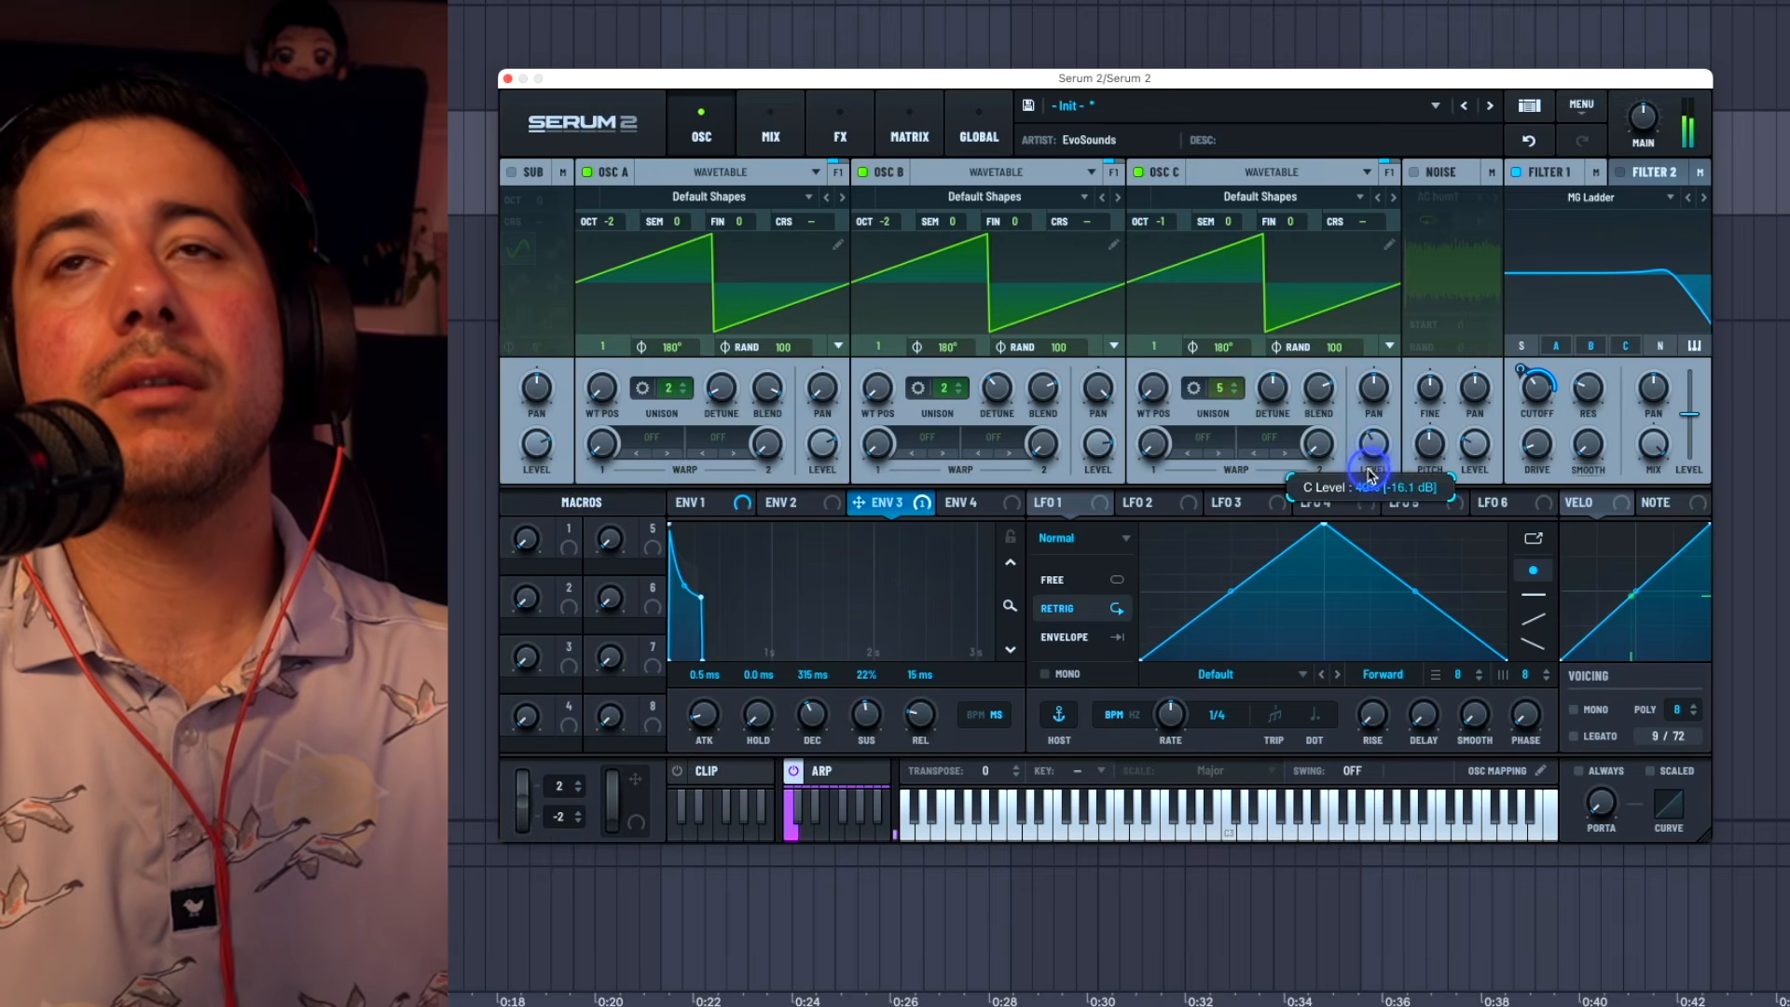
drag(1602, 304, 1641, 331)
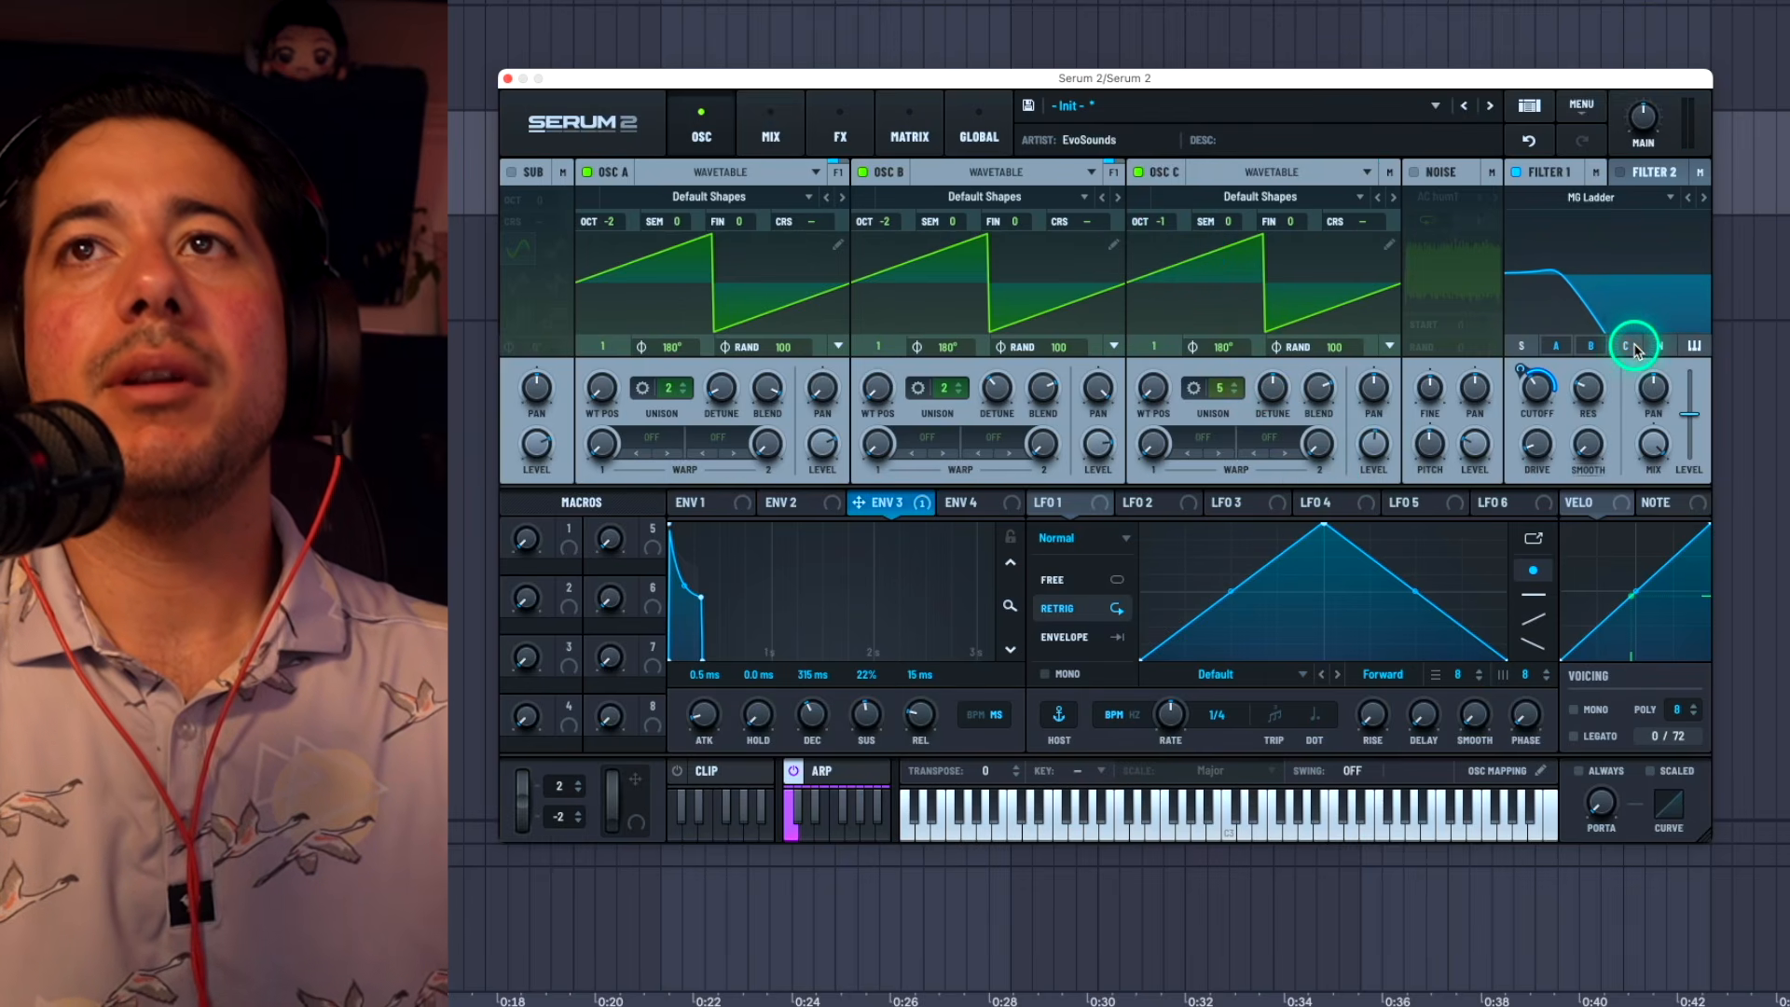
mouse_move(1379, 438)
mouse_down()
mouse_move(1367, 532)
mouse_move(1398, 436)
mouse_up()
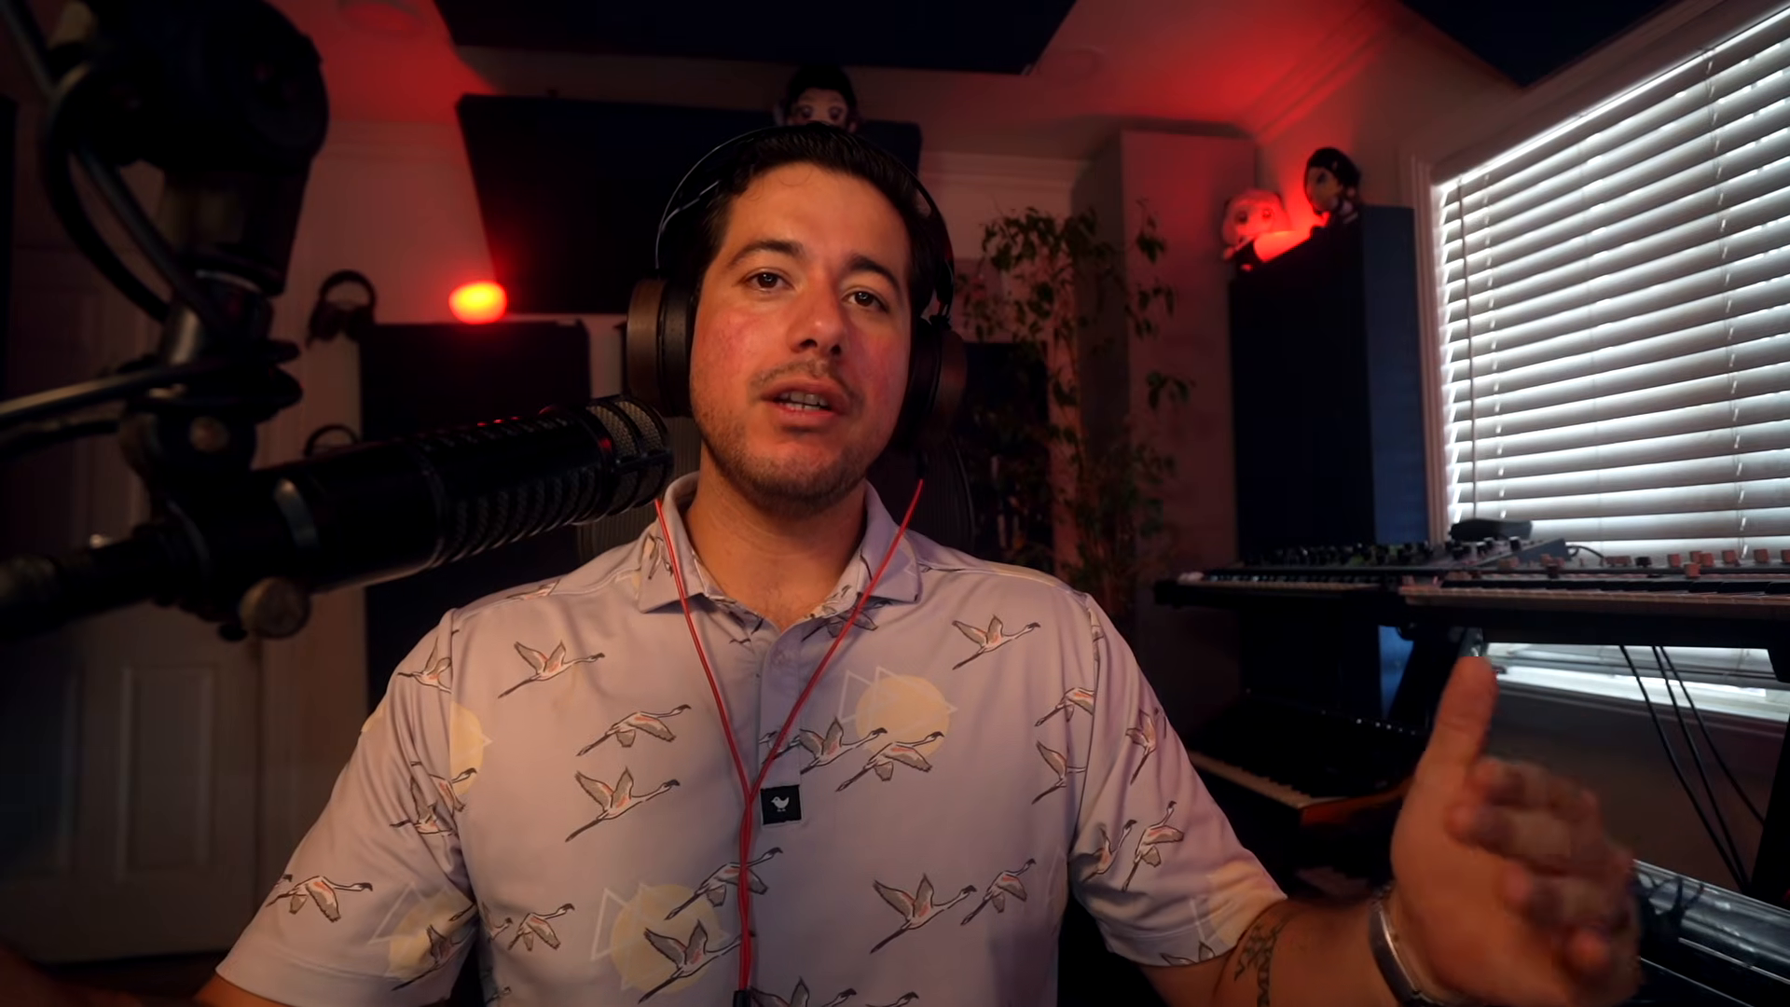